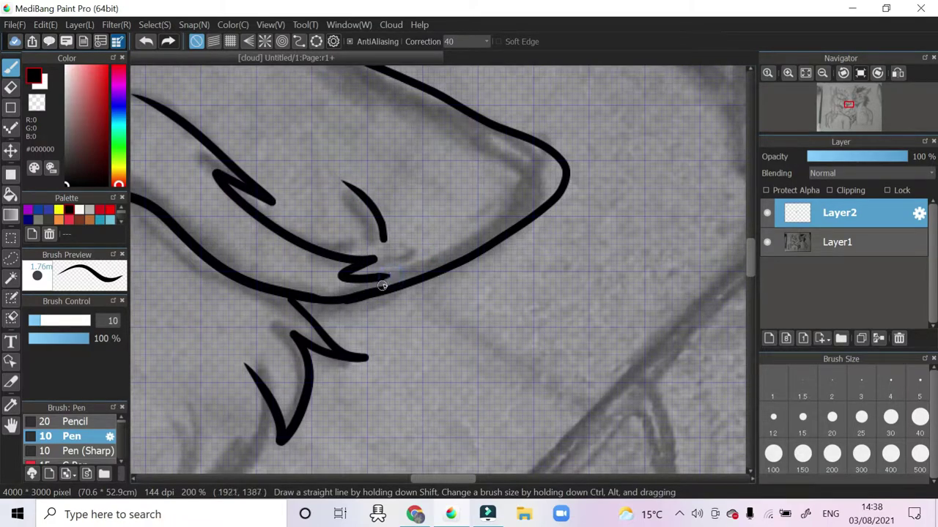
# Ink the upper mouth line back along the muzzle, finishing it with a short upward hook at the mouth corner
pyautogui.moveTo(438, 475); pyautogui.dragTo(403, 476)
pyautogui.scroll(3, 272, 199)
pyautogui.moveTo(279, 205)
pyautogui.mouseDown()
pyautogui.moveTo(272, 229)
pyautogui.moveTo(307, 238)
pyautogui.moveTo(456, 250)
pyautogui.mouseUp()
# Ink the jagged cheek fur tufts behind the eye and add a solid black dot above them
pyautogui.scroll(3, 371, 405)
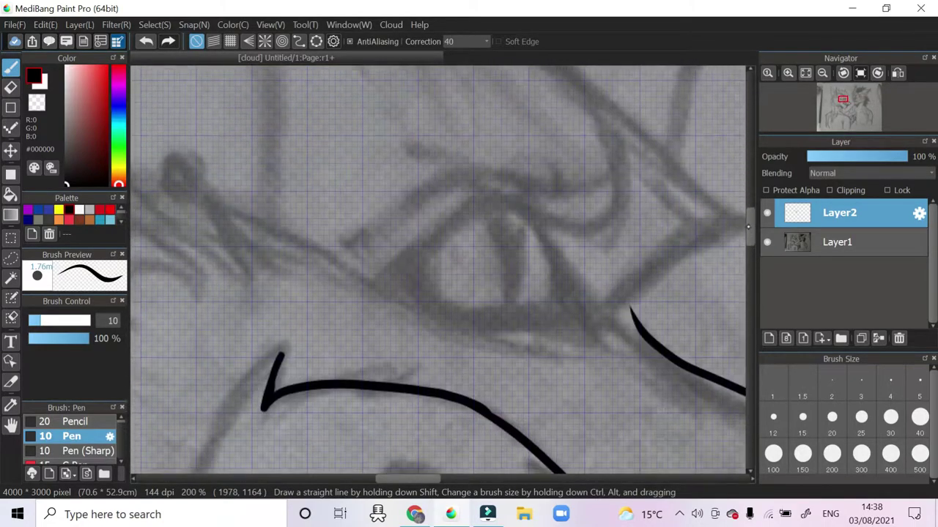
pyautogui.hscroll(-5, 371, 406)
pyautogui.moveTo(629, 269)
pyautogui.mouseDown()
pyautogui.moveTo(467, 235)
pyautogui.moveTo(462, 326)
pyautogui.mouseUp()
pyautogui.moveTo(479, 147)
pyautogui.mouseDown()
pyautogui.moveTo(476, 186)
pyautogui.moveTo(485, 176)
pyautogui.mouseUp()
pyautogui.moveTo(439, 260); pyautogui.dragTo(359, 159)
# Ink the crescent-shaped brow fold above the eye, tapering toward the outer corner
pyautogui.hscroll(10, 373, 285)
pyautogui.moveTo(339, 322)
pyautogui.mouseDown()
pyautogui.moveTo(402, 247)
pyautogui.moveTo(263, 73)
pyautogui.mouseUp()
pyautogui.hotkey('ctrl', 'z')
pyautogui.moveTo(340, 183)
pyautogui.mouseDown()
pyautogui.moveTo(251, 219)
pyautogui.moveTo(315, 120)
pyautogui.mouseUp()
pyautogui.hotkey('ctrl', 'z')
pyautogui.moveTo(333, 187)
pyautogui.mouseDown()
pyautogui.moveTo(189, 197)
pyautogui.moveTo(286, 189)
pyautogui.mouseUp()
pyautogui.moveTo(355, 139)
pyautogui.mouseDown()
pyautogui.moveTo(323, 337)
pyautogui.moveTo(366, 353)
pyautogui.moveTo(352, 296)
pyautogui.moveTo(383, 171)
pyautogui.moveTo(278, 89)
pyautogui.mouseUp()
pyautogui.hotkey('ctrl', 'z')
pyautogui.hotkey('ctrl', 'z')
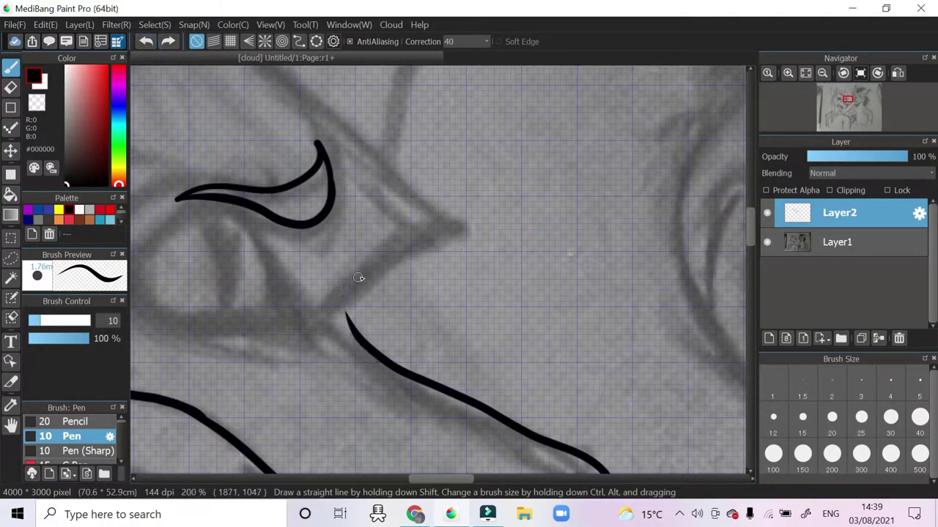
# Ink the forehead contour down to a pointed brow and back to the muzzle, erasing the overlapping line end
pyautogui.moveTo(322, 320); pyautogui.dragTo(247, 68)
pyautogui.press('e')
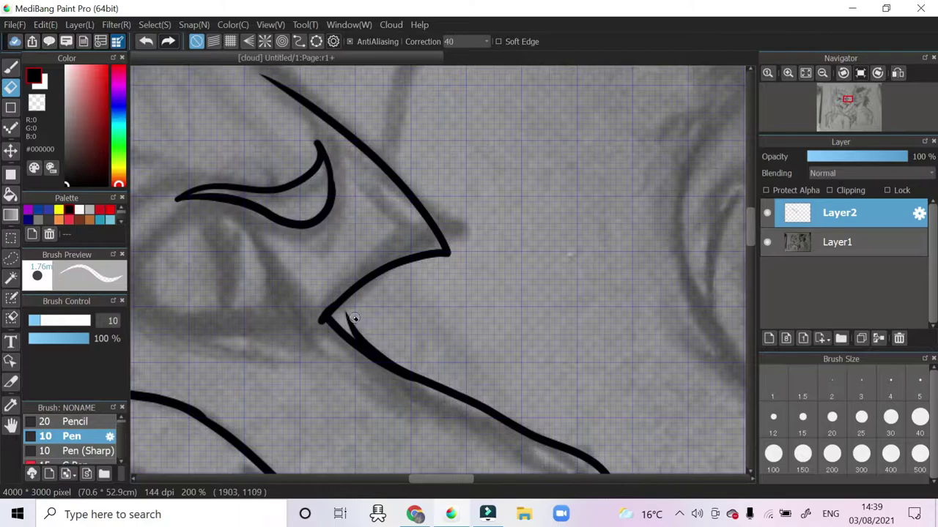
pyautogui.press('b')
# Ink the almond-shaped eye outline under the brow fold and fill its inner corner black
pyautogui.moveTo(232, 210); pyautogui.dragTo(394, 209)
pyautogui.moveTo(425, 248)
pyautogui.mouseDown()
pyautogui.moveTo(264, 285)
pyautogui.moveTo(419, 251)
pyautogui.mouseUp()
pyautogui.moveTo(419, 315); pyautogui.dragTo(433, 283)
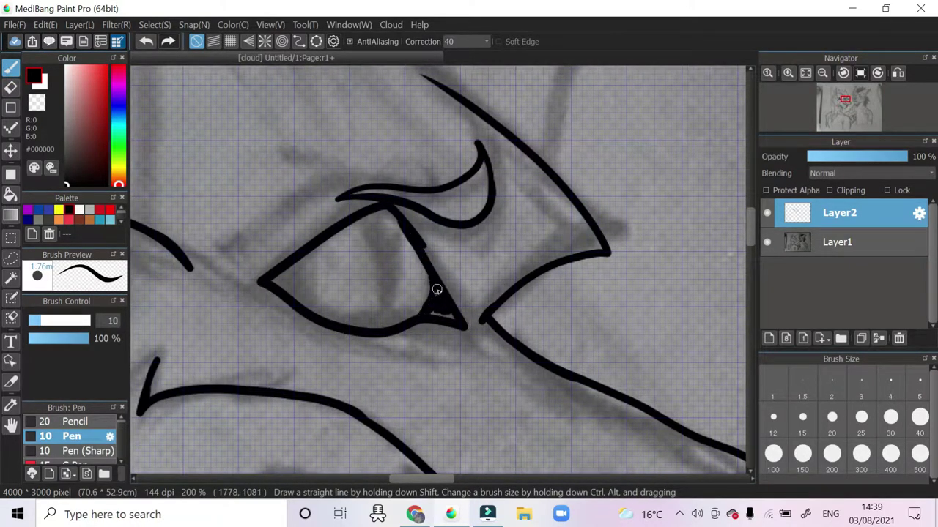
# Draw a narrow slit pupil with a small highlight beside its upper edge and fill it solid black
pyautogui.moveTo(358, 266); pyautogui.dragTo(361, 220)
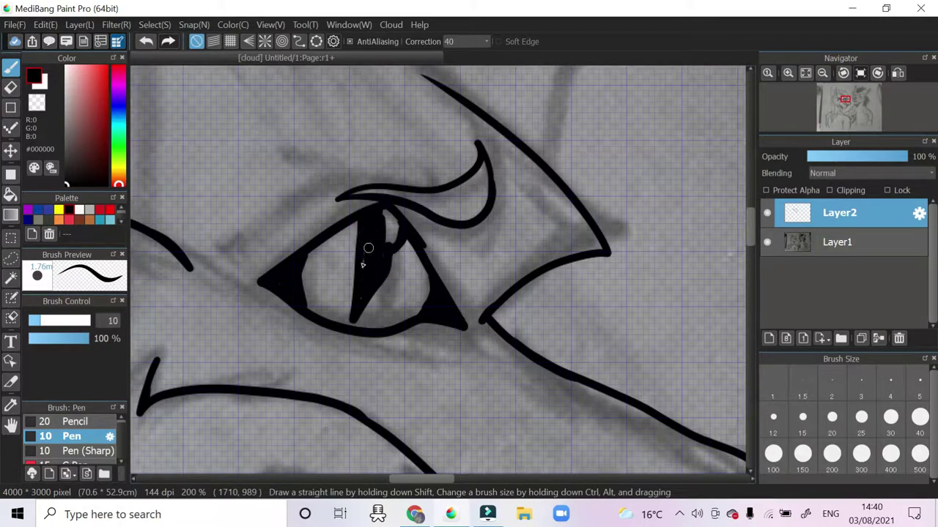
pyautogui.scroll(-3, 373, 254)
pyautogui.scroll(5, 373, 255)
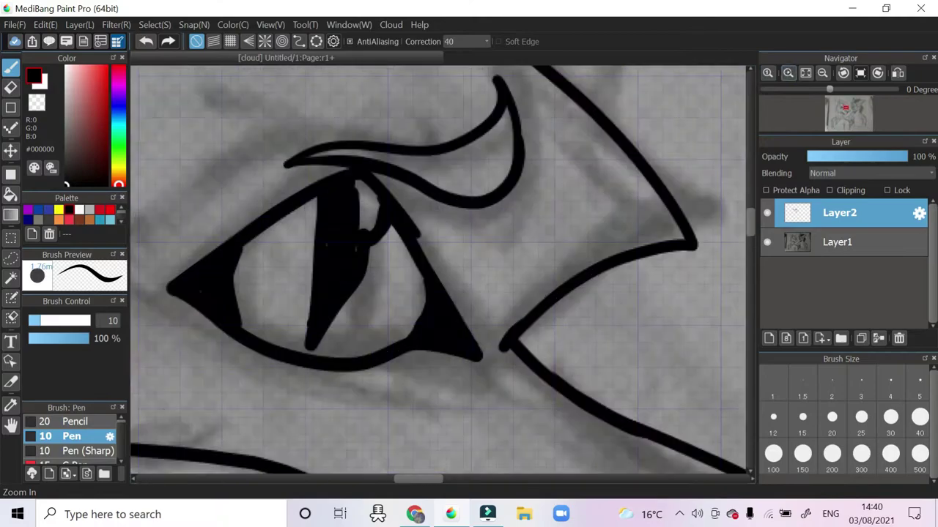
pyautogui.click(145, 42)
pyautogui.moveTo(282, 163)
pyautogui.mouseDown()
pyautogui.moveTo(315, 320)
pyautogui.moveTo(325, 313)
pyautogui.moveTo(341, 186)
pyautogui.mouseUp()
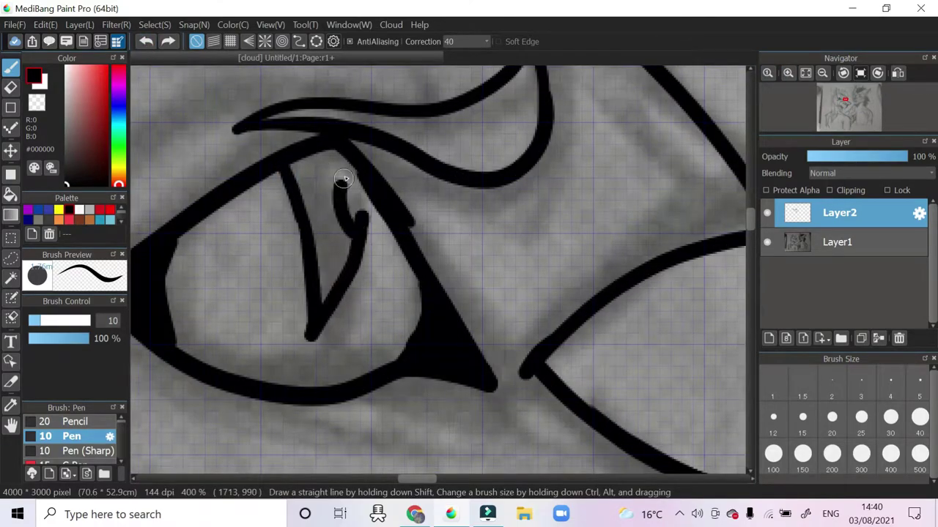
pyautogui.moveTo(346, 229)
pyautogui.mouseDown()
pyautogui.moveTo(318, 199)
pyautogui.moveTo(328, 166)
pyautogui.mouseUp()
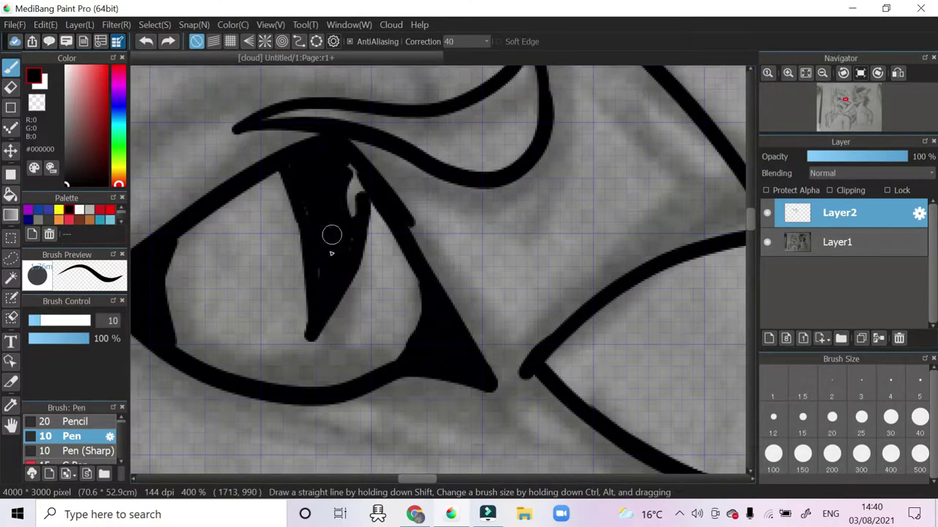
# Extend the forehead line toward the ear and ink a zigzag fur tuft at the ear base
pyautogui.scroll(-5, 332, 210)
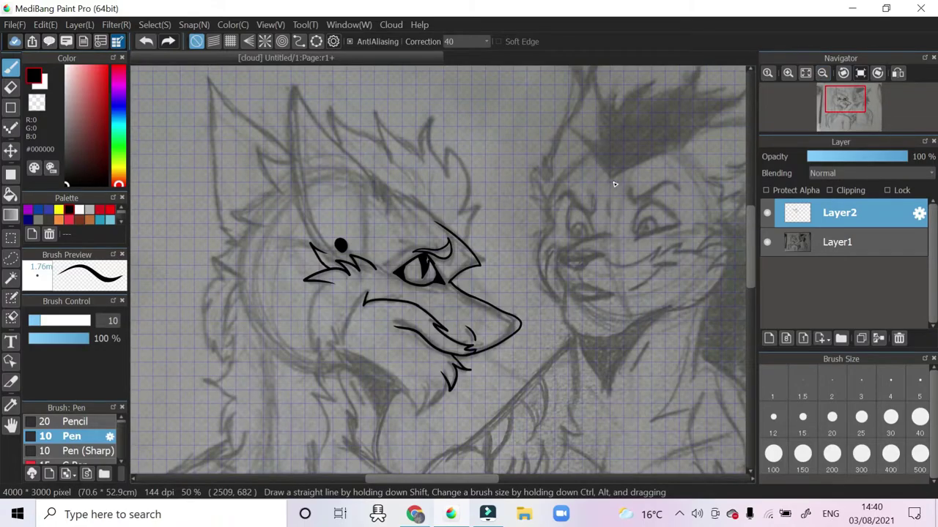
pyautogui.scroll(4, 614, 184)
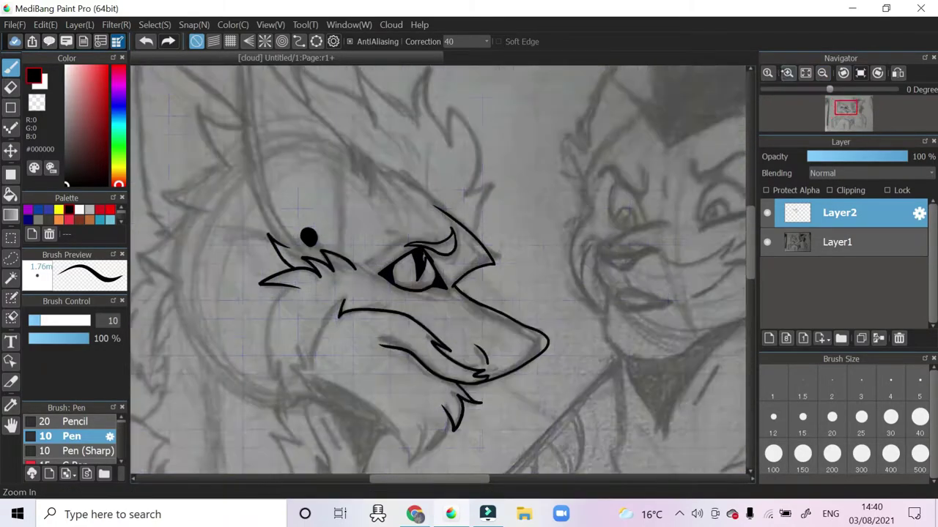
pyautogui.moveTo(249, 146); pyautogui.dragTo(249, 315)
pyautogui.moveTo(282, 262); pyautogui.dragTo(244, 156)
pyautogui.moveTo(389, 264); pyautogui.dragTo(506, 341)
pyautogui.hotkey('ctrl', 'z')
pyautogui.moveTo(351, 245); pyautogui.dragTo(256, 187)
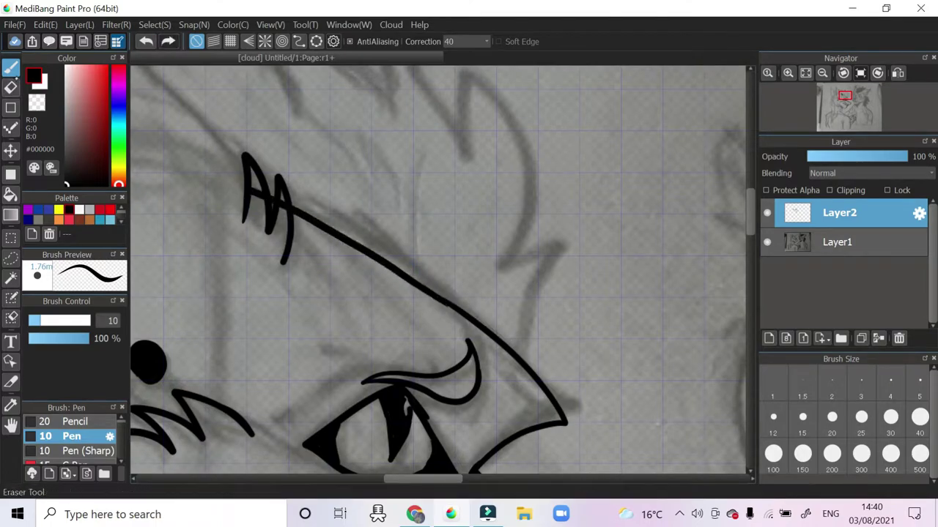
# Erase the forehead line where it crosses the fur tuft, using a size 4 eraser
pyautogui.press('e')
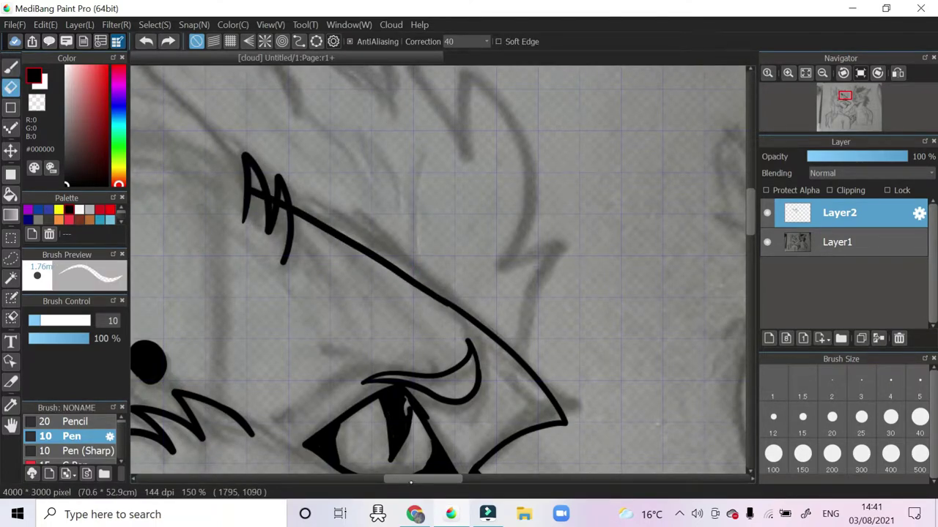
pyautogui.click(787, 72)
pyautogui.scroll(4, 437, 269)
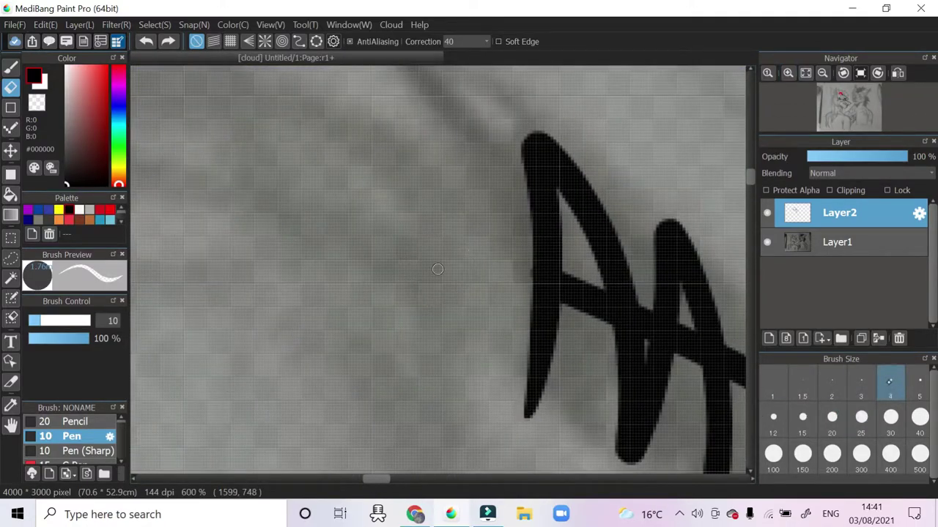
pyautogui.moveTo(569, 277); pyautogui.dragTo(568, 291)
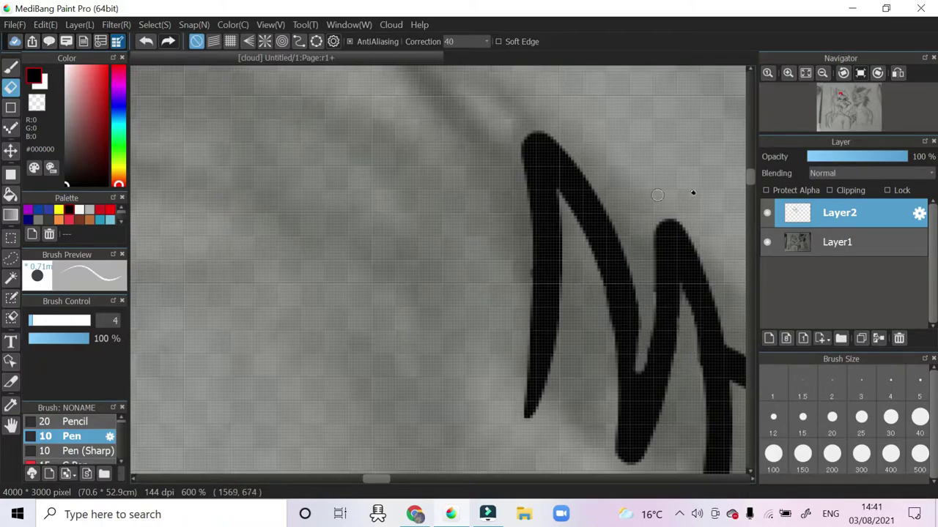
# Ink the large pointed fur tuft below the chin, redrawing the curve that joins it to the upper tuft
pyautogui.click(805, 73)
pyautogui.click(785, 73)
pyautogui.click(785, 73)
pyautogui.press('b')
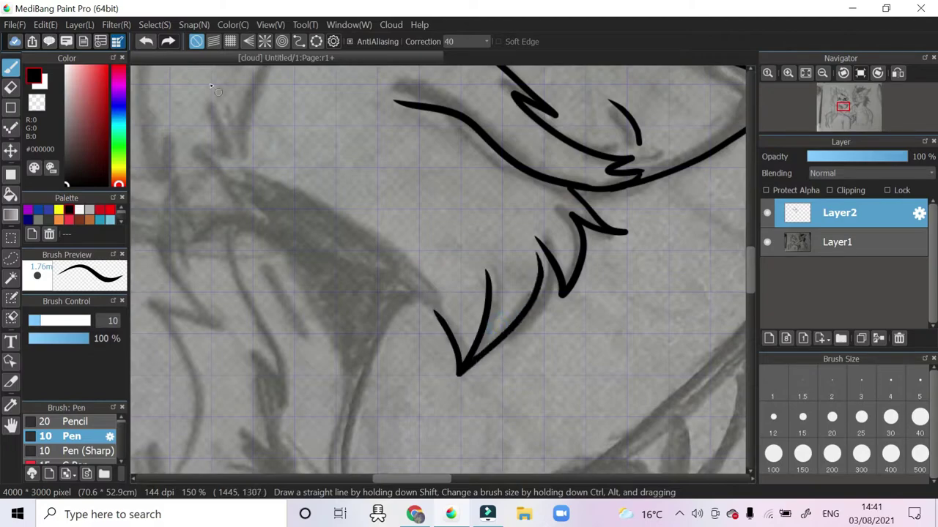
pyautogui.click(145, 41)
pyautogui.moveTo(504, 335); pyautogui.dragTo(557, 253)
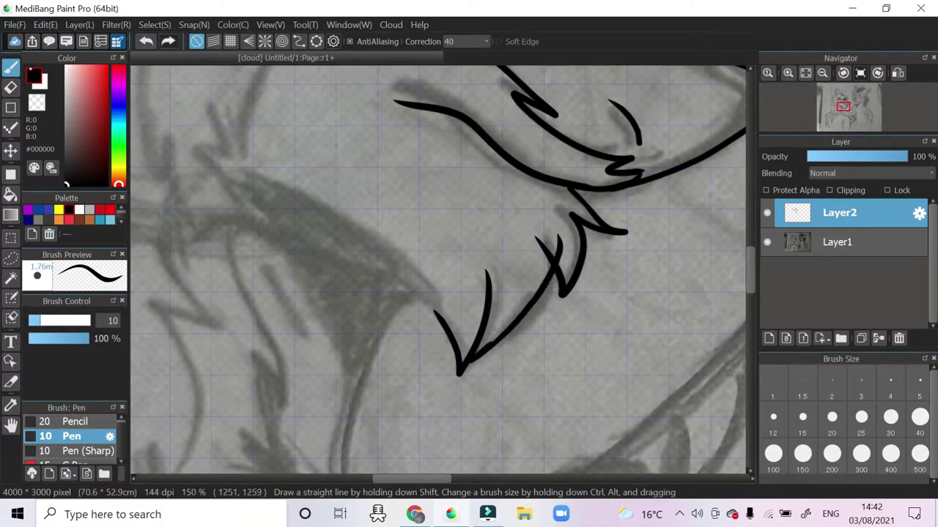
# Erase the stroke end that sticks out past the chin tuft, using a size 5 eraser
pyautogui.press('e')
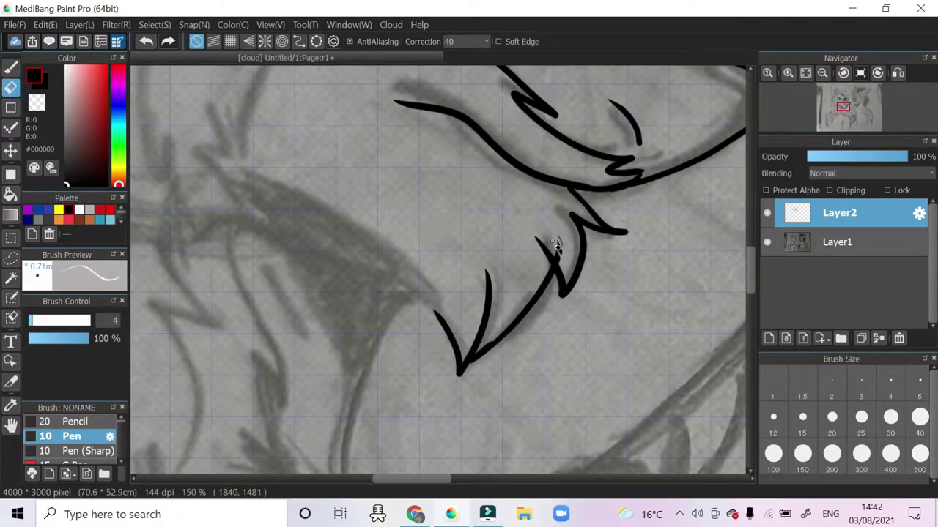
pyautogui.click(787, 72)
pyautogui.click(788, 72)
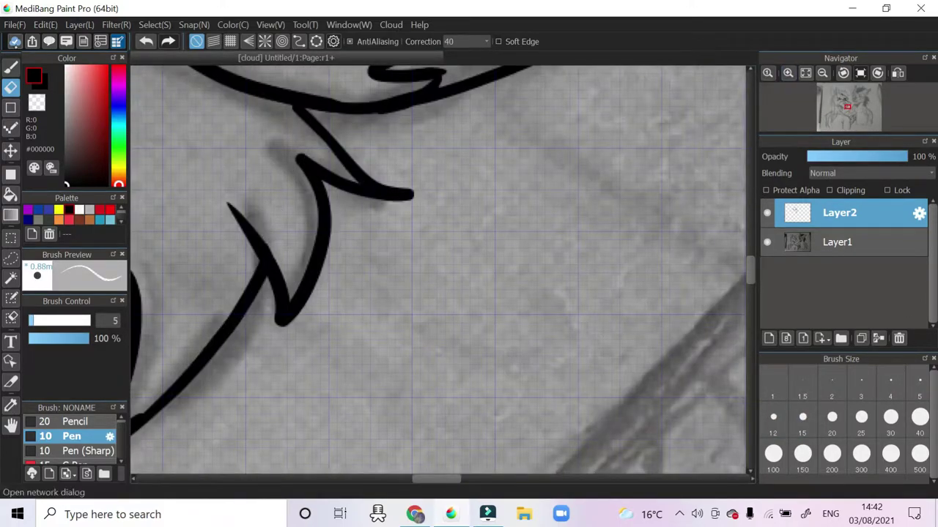
# Ink the rear cheek contour from the cheek fur down to two pointed tufts at the jaw
pyautogui.press('b')
pyautogui.scroll(-2, 470, 310)
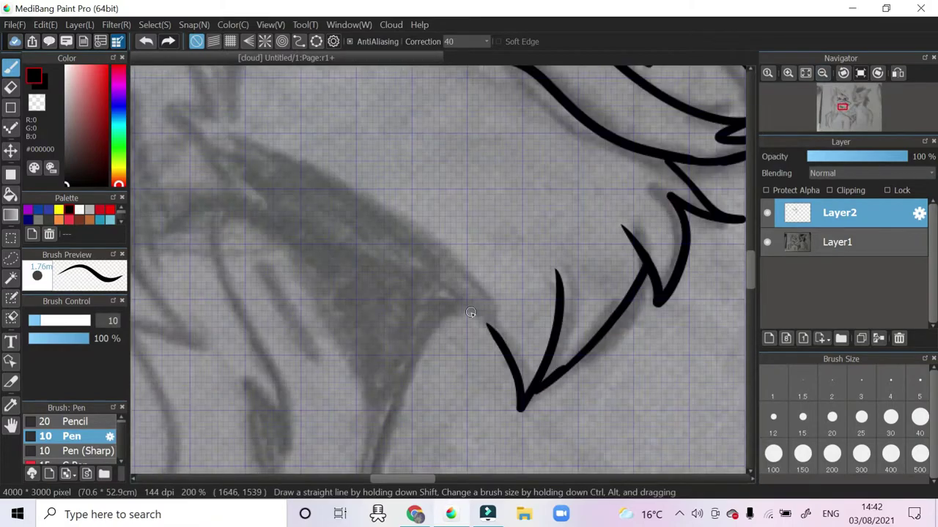
pyautogui.moveTo(236, 90); pyautogui.dragTo(747, 240)
pyautogui.scroll(3, 408, 333)
pyautogui.moveTo(382, 314); pyautogui.dragTo(461, 104)
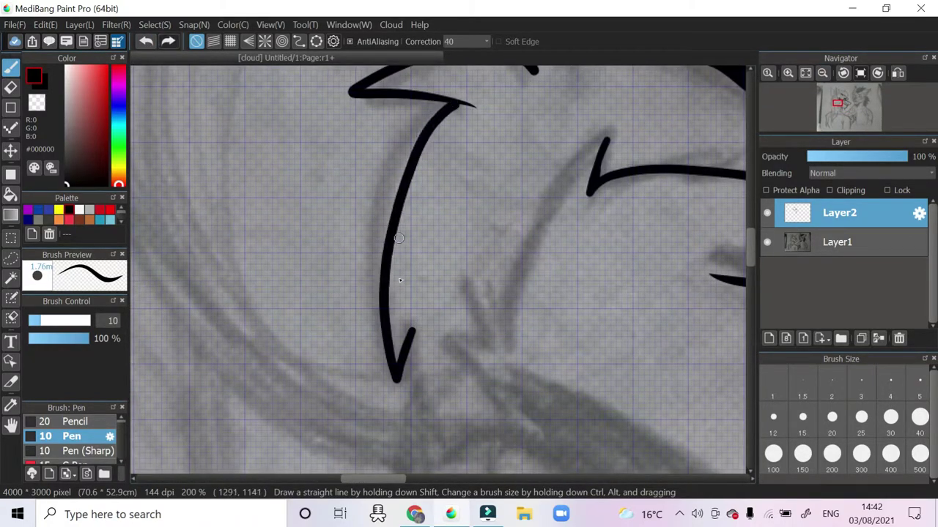
pyautogui.moveTo(410, 370); pyautogui.dragTo(556, 424)
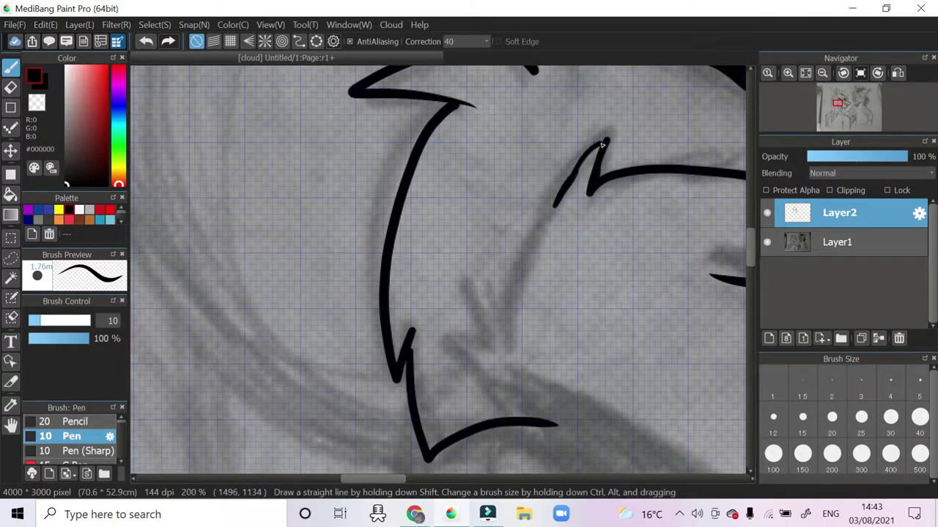
# Ink the jagged cheek line down from the mouth corner and the lower jaw line to the chin tuft
pyautogui.moveTo(543, 222)
pyautogui.mouseDown()
pyautogui.moveTo(485, 321)
pyautogui.moveTo(477, 384)
pyautogui.moveTo(542, 405)
pyautogui.mouseUp()
pyautogui.hscroll(5, 742, 185)
pyautogui.scroll(-5, 396, 372)
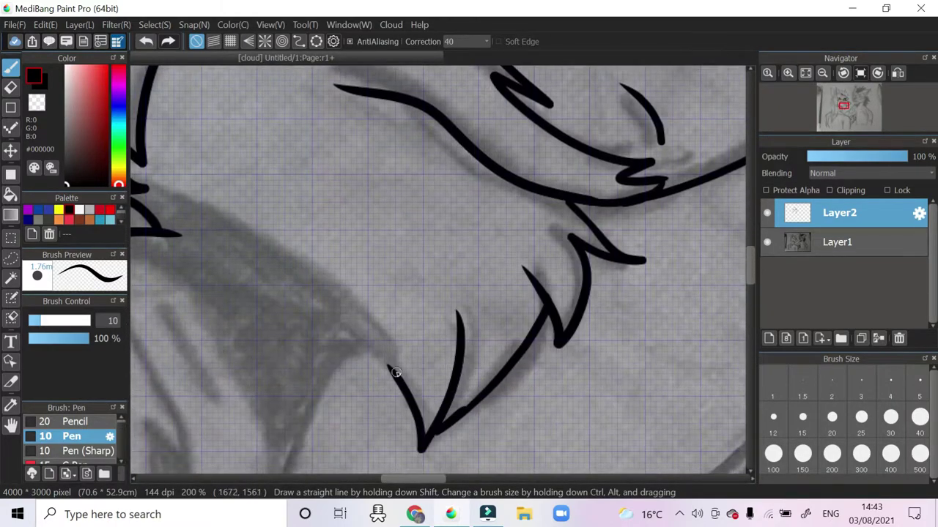
pyautogui.moveTo(350, 325); pyautogui.dragTo(135, 220)
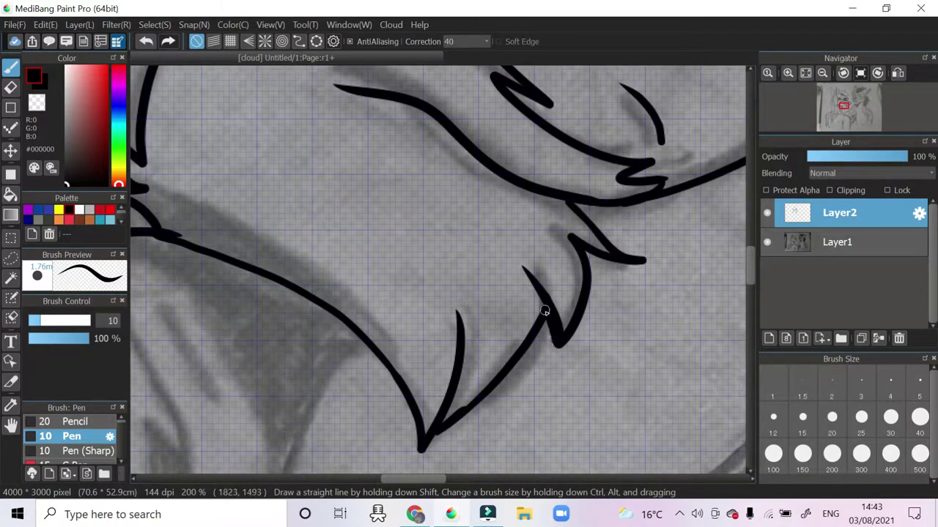
# Ink the neck fur contour below the jaw with jagged tufts, plus a short straight accent line beside it
pyautogui.hscroll(-3, 466, 176)
pyautogui.scroll(-5, 467, 176)
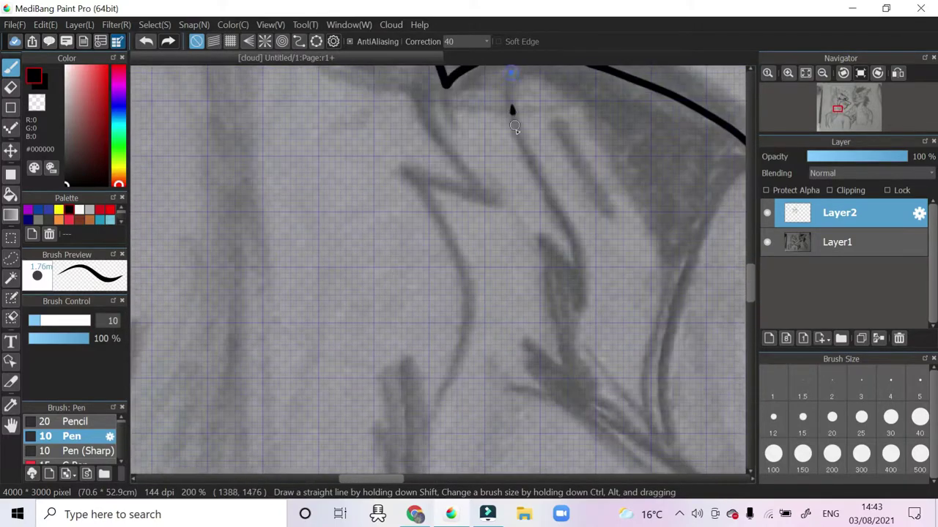
pyautogui.moveTo(510, 106)
pyautogui.mouseDown()
pyautogui.moveTo(569, 281)
pyautogui.moveTo(594, 402)
pyautogui.mouseUp()
pyautogui.scroll(3, 513, 171)
pyautogui.hotkey('ctrl', 'z')
pyautogui.moveTo(540, 205); pyautogui.dragTo(610, 309)
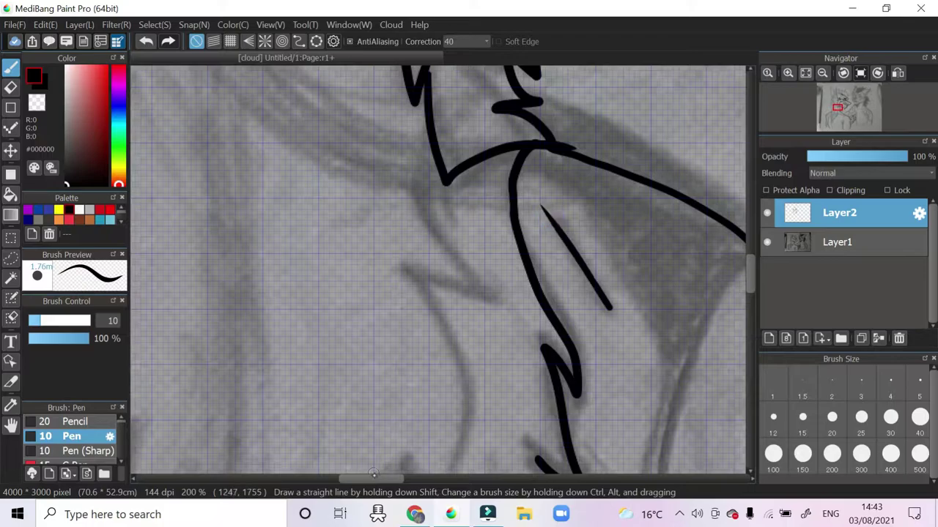
# Ink the front neck line and fill the shadow under the jaw solid black with a larger pen
pyautogui.hscroll(3, 586, 308)
pyautogui.moveTo(534, 293); pyautogui.dragTo(487, 473)
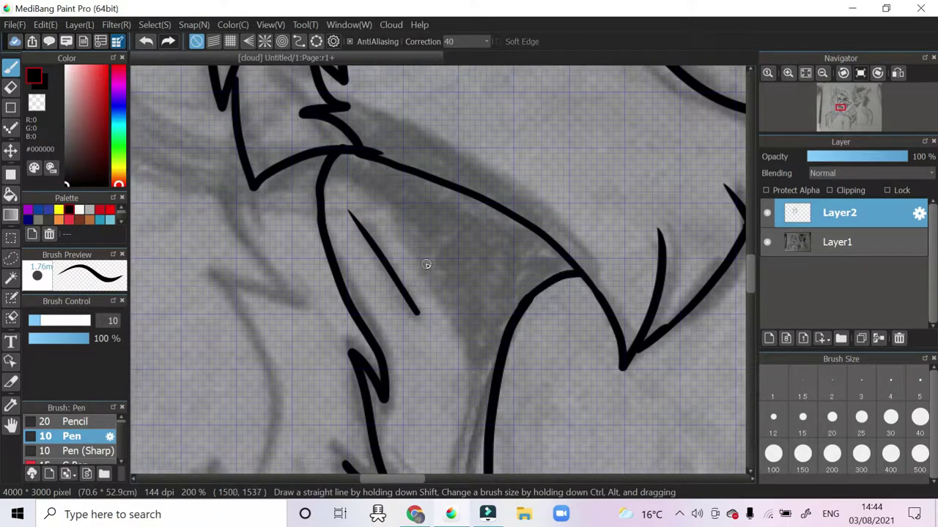
pyautogui.moveTo(447, 294); pyautogui.dragTo(337, 154)
pyautogui.moveTo(421, 213)
pyautogui.mouseDown()
pyautogui.moveTo(446, 253)
pyautogui.moveTo(371, 175)
pyautogui.moveTo(425, 196)
pyautogui.moveTo(398, 183)
pyautogui.moveTo(517, 273)
pyautogui.moveTo(483, 219)
pyautogui.moveTo(523, 236)
pyautogui.moveTo(390, 176)
pyautogui.mouseUp()
pyautogui.moveTo(453, 265)
pyautogui.mouseDown()
pyautogui.moveTo(482, 328)
pyautogui.moveTo(515, 295)
pyautogui.mouseUp()
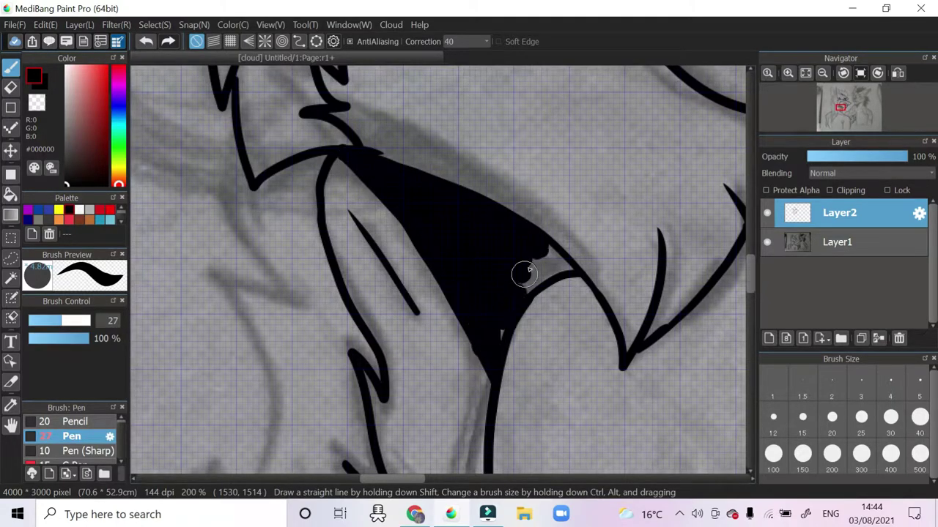
pyautogui.moveTo(511, 251); pyautogui.dragTo(505, 251)
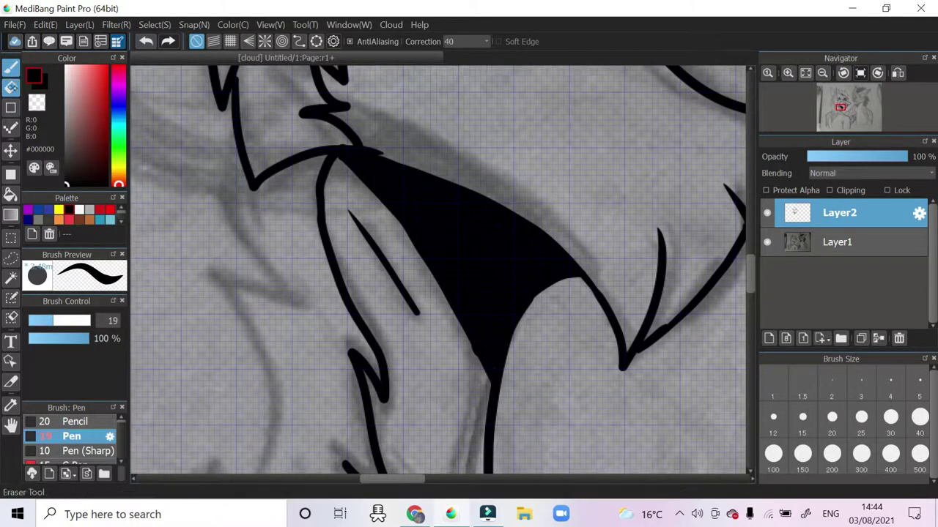
# Smooth the lower edge of the black neck shadow with a size 5 eraser
pyautogui.press('e')
pyautogui.moveTo(460, 340); pyautogui.dragTo(477, 356)
pyautogui.moveTo(477, 356); pyautogui.dragTo(486, 391)
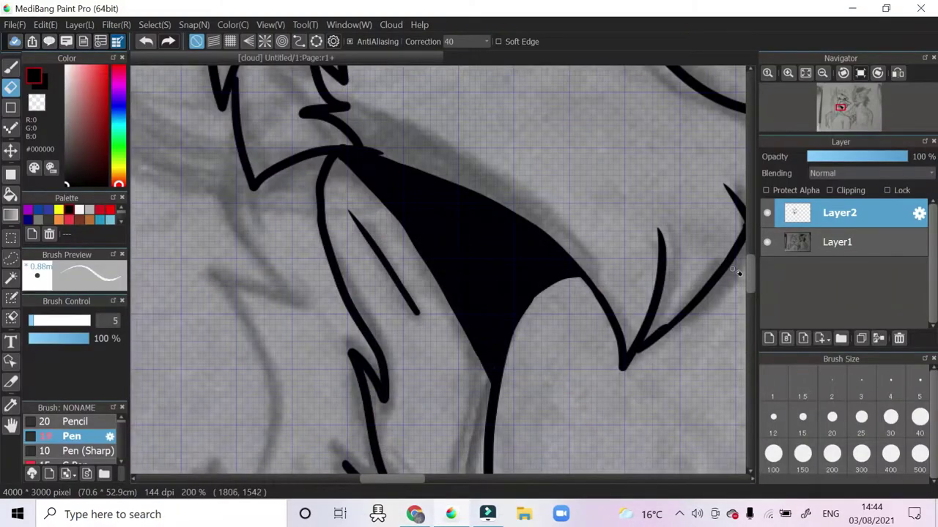
# Ink the tall front ear from the forehead tuft up to its tip and down to the cheek fur with the size 10 pen
pyautogui.scroll(6, 728, 274)
pyautogui.press('b')
pyautogui.scroll(-2, 673, 149)
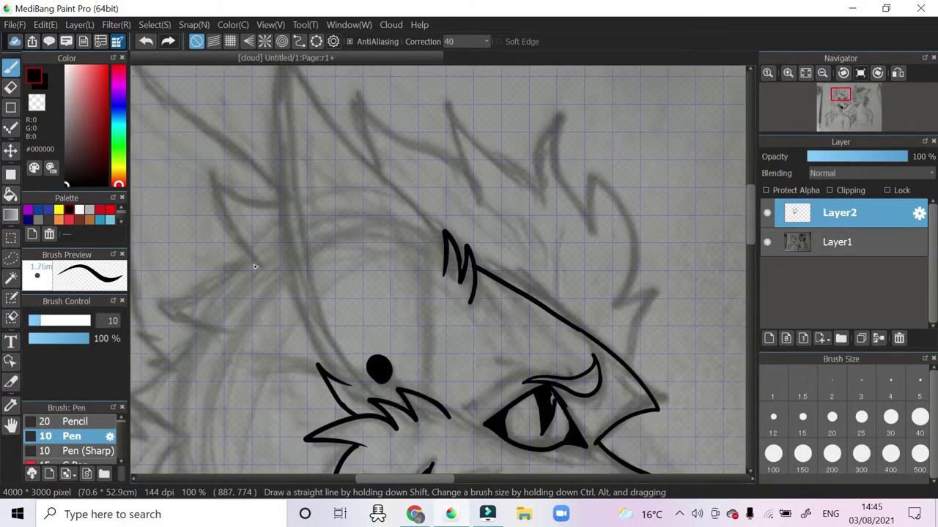
pyautogui.moveTo(305, 84)
pyautogui.mouseDown()
pyautogui.moveTo(284, 261)
pyautogui.moveTo(333, 370)
pyautogui.mouseUp()
pyautogui.hotkey('ctrl', 'z')
pyautogui.hotkey('ctrl', 'z')
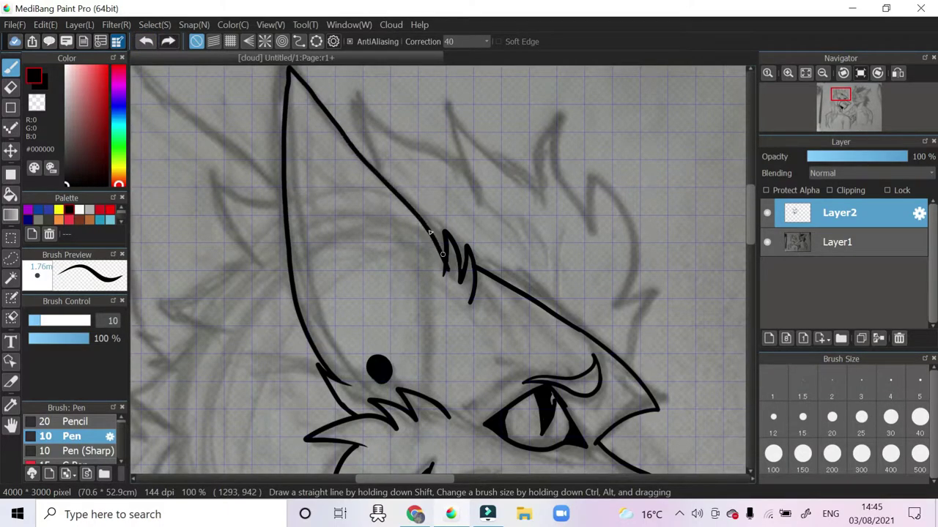
# Erase the end of the ear line where it overlaps the forehead fur tuft
pyautogui.scroll(5, 444, 257)
pyautogui.press('e')
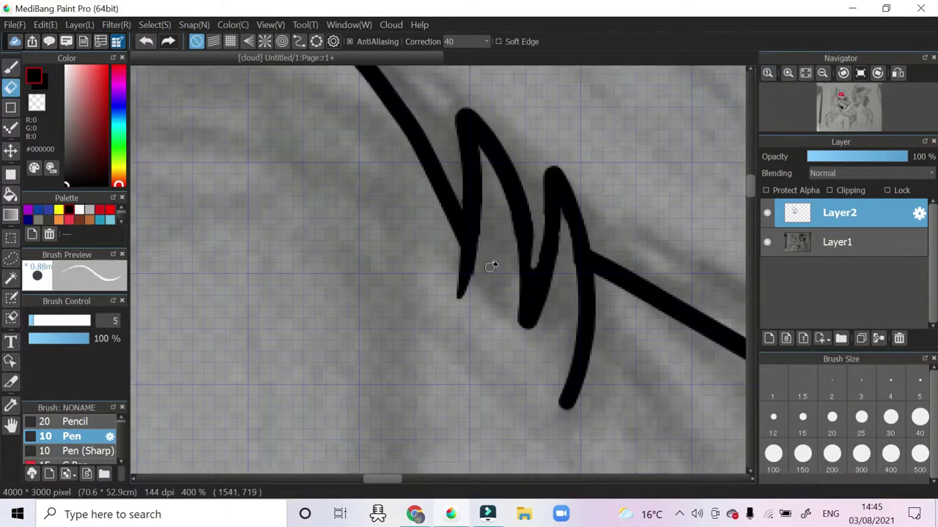
pyautogui.scroll(-5, 490, 258)
pyautogui.hscroll(3, 407, 469)
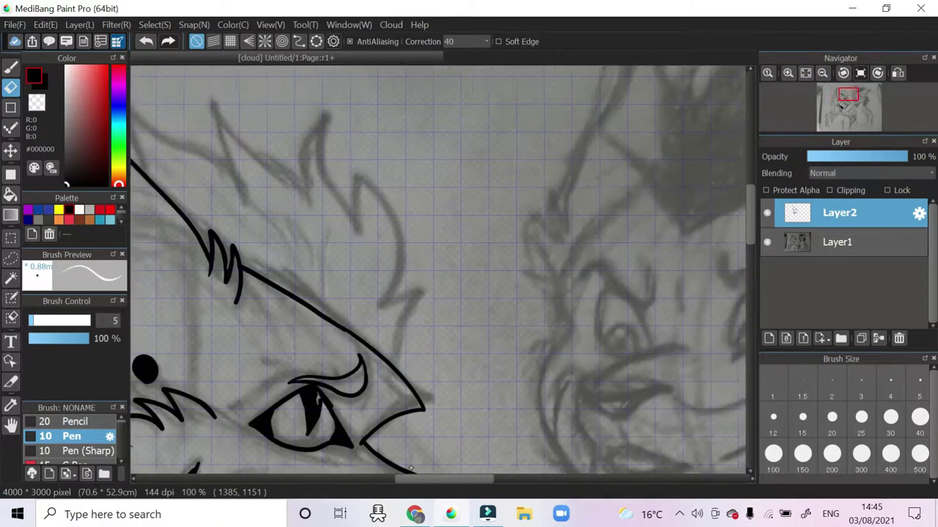
pyautogui.hscroll(-1, 407, 469)
pyautogui.press('b')
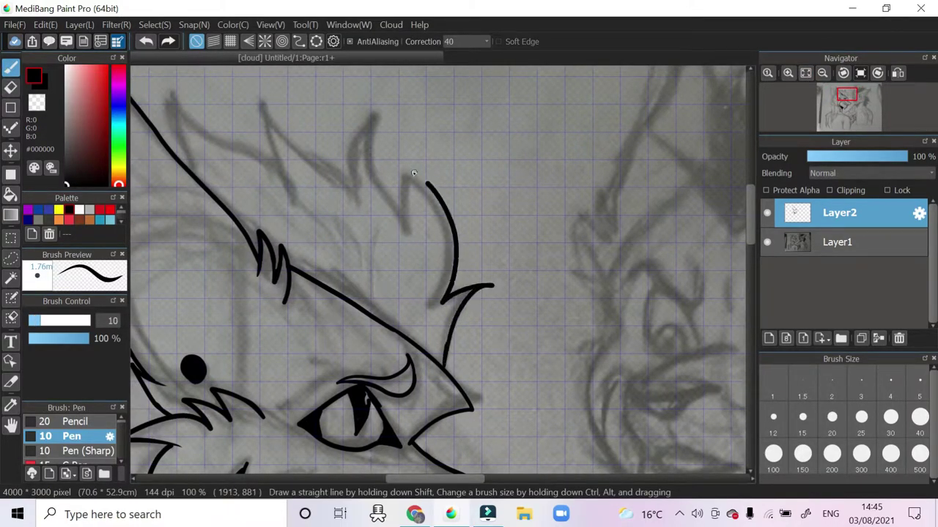
pyautogui.moveTo(425, 181)
pyautogui.mouseDown()
pyautogui.moveTo(378, 179)
pyautogui.moveTo(367, 198)
pyautogui.mouseUp()
pyautogui.moveTo(345, 103); pyautogui.dragTo(219, 183)
pyautogui.moveTo(183, 88); pyautogui.dragTo(220, 176)
pyautogui.hotkey('ctrl', 'z')
pyautogui.hotkey('alt', 'Tab')
pyautogui.hotkey('alt', 'Tab')
pyautogui.moveTo(444, 339); pyautogui.dragTo(442, 365)
pyautogui.moveTo(433, 310)
pyautogui.mouseDown()
pyautogui.moveTo(396, 183)
pyautogui.moveTo(359, 126)
pyautogui.mouseUp()
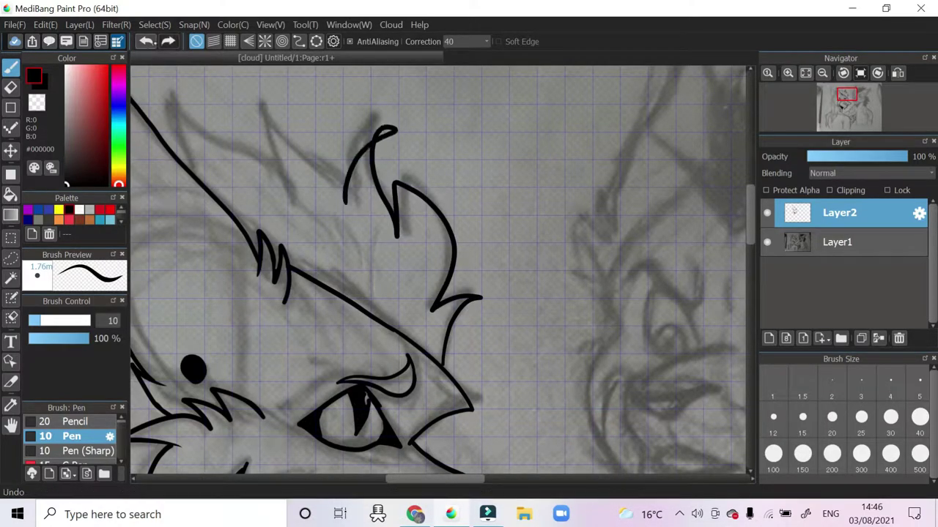
pyautogui.hotkey('ctrl', 'z')
pyautogui.hotkey('ctrl', 'z')
pyautogui.hotkey('ctrl', 'z')
pyautogui.hotkey('ctrl', 'z')
# Ink the frontmost tuft of the forehead hair crest as one curved, pointed stroke with the size 10 pen
pyautogui.hotkey('ctrl', '+')
pyautogui.moveTo(439, 464)
pyautogui.mouseDown()
pyautogui.moveTo(508, 335)
pyautogui.moveTo(377, 115)
pyautogui.mouseUp()
pyautogui.click(147, 41)
pyautogui.moveTo(413, 349)
pyautogui.mouseDown()
pyautogui.moveTo(430, 334)
pyautogui.moveTo(372, 196)
pyautogui.mouseUp()
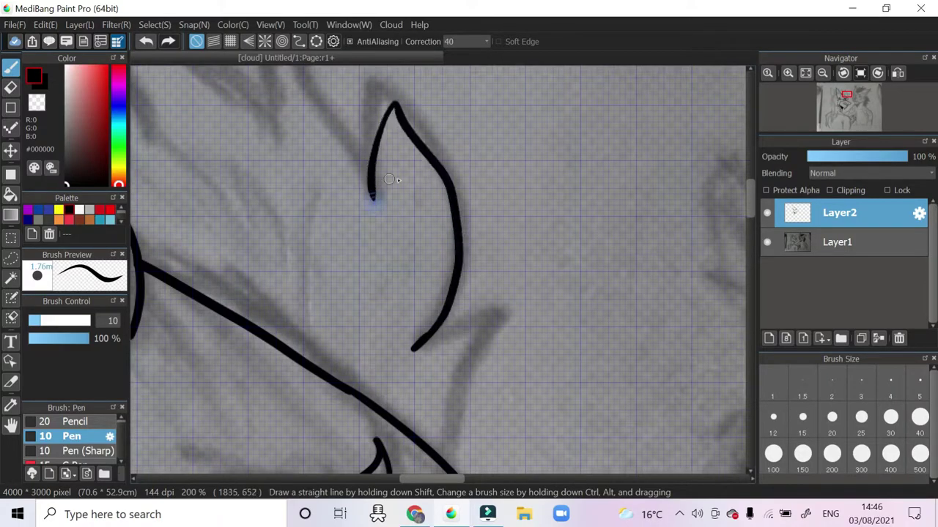
# Ink the remaining pointed tufts of the hair crest from the front tuft back to the front ear
pyautogui.hotkey('ctrl', '+')
pyautogui.scroll(2, 566, 375)
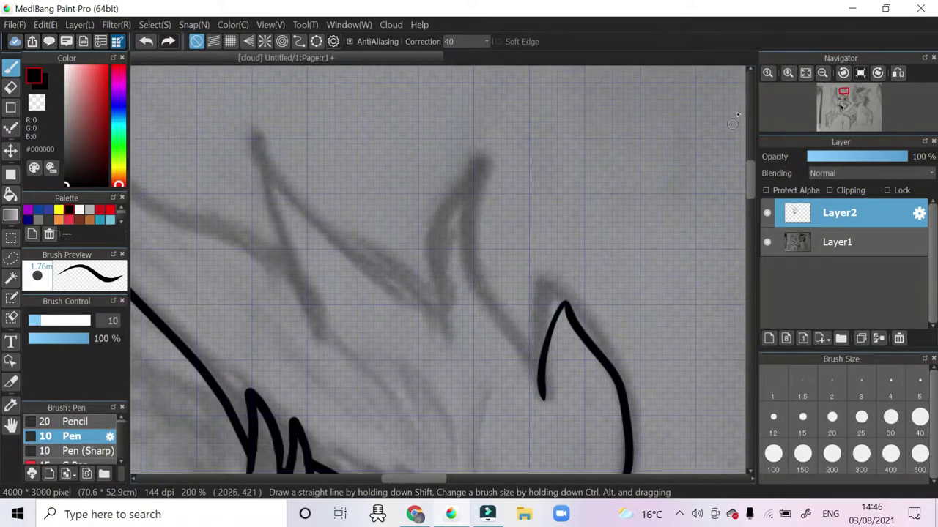
pyautogui.hscroll(-1, 566, 375)
pyautogui.moveTo(582, 403)
pyautogui.mouseDown()
pyautogui.moveTo(530, 311)
pyautogui.moveTo(446, 357)
pyautogui.moveTo(319, 248)
pyautogui.moveTo(296, 367)
pyautogui.mouseUp()
pyautogui.moveTo(220, 278); pyautogui.dragTo(513, 277)
pyautogui.moveTo(512, 277)
pyautogui.mouseDown()
pyautogui.moveTo(543, 317)
pyautogui.moveTo(238, 213)
pyautogui.moveTo(265, 293)
pyautogui.mouseUp()
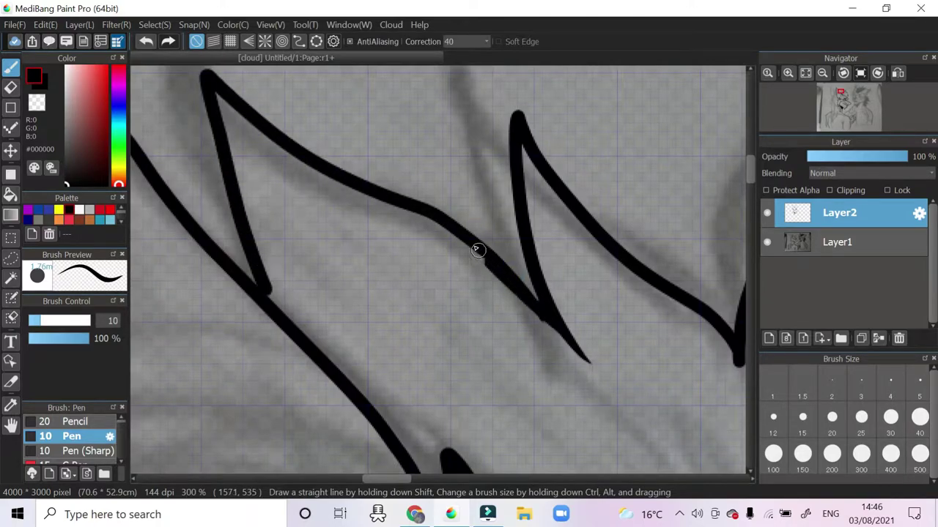
# Ink the pointed fur tufts behind the front ear, starting from its rear edge
pyautogui.hotkey('ctrl', '-')
pyautogui.hscroll(-5, 528, 325)
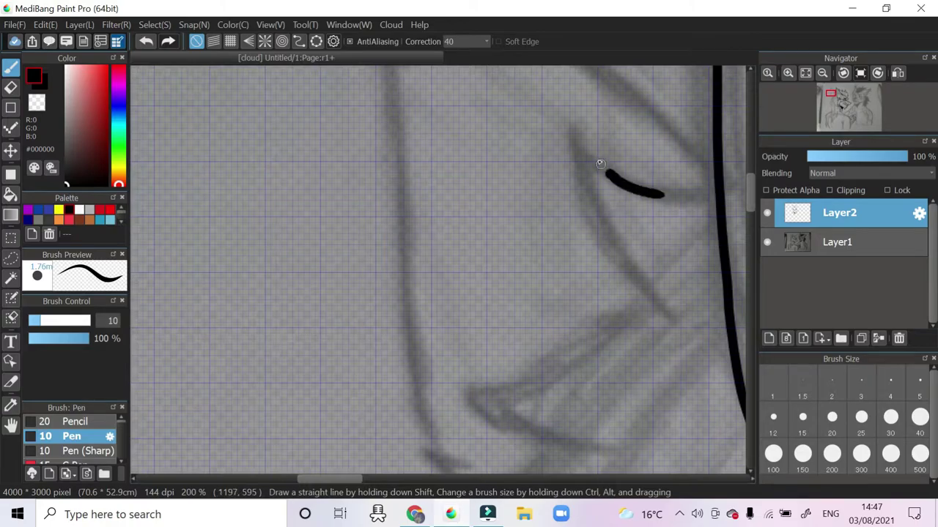
pyautogui.moveTo(608, 175); pyautogui.dragTo(643, 303)
pyautogui.moveTo(574, 354); pyautogui.dragTo(611, 443)
pyautogui.moveTo(700, 200); pyautogui.dragTo(645, 176)
pyautogui.hotkey('ctrl', 'z')
# Continue inking the mane's back edge down the neck with fur spikes and a large pointed tuft at mid-neck
pyautogui.scroll(-3, 696, 193)
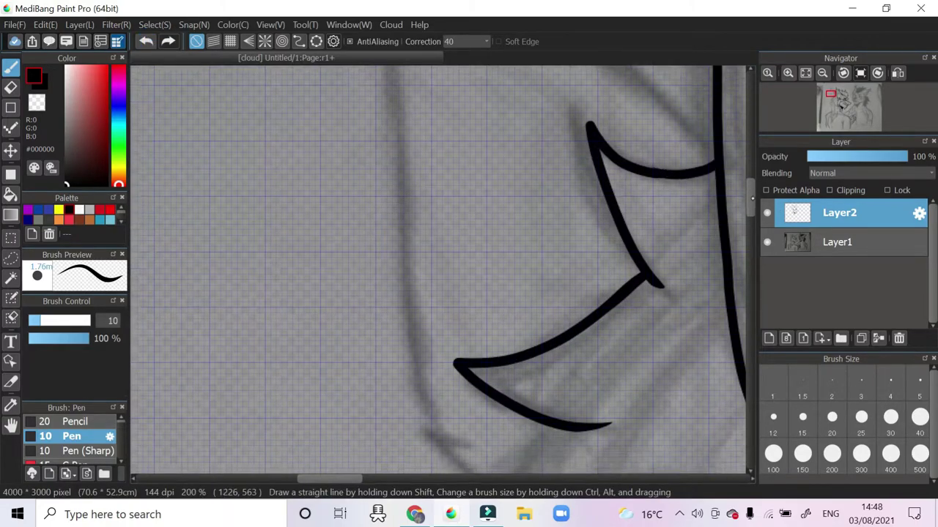
pyautogui.moveTo(546, 155)
pyautogui.mouseDown()
pyautogui.moveTo(440, 325)
pyautogui.moveTo(538, 371)
pyautogui.mouseUp()
pyautogui.scroll(-1, 749, 240)
pyautogui.scroll(-2, 750, 241)
pyautogui.moveTo(505, 129)
pyautogui.mouseDown()
pyautogui.moveTo(447, 357)
pyautogui.moveTo(502, 357)
pyautogui.mouseUp()
pyautogui.scroll(-3, 479, 127)
pyautogui.moveTo(478, 127); pyautogui.dragTo(513, 339)
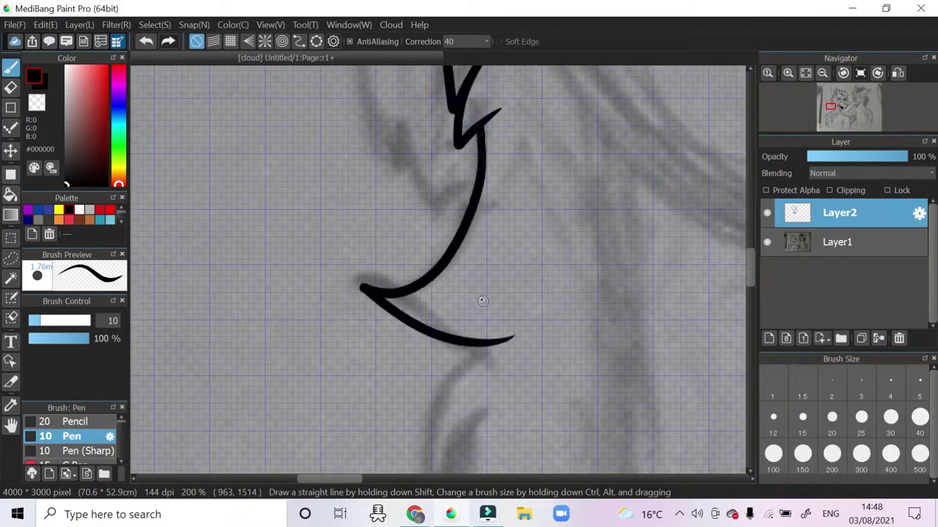
# Ink the zigzag fur section of the mane's back edge just below the large mid-neck tuft
pyautogui.scroll(-2, 513, 339)
pyautogui.moveTo(469, 155)
pyautogui.mouseDown()
pyautogui.moveTo(439, 210)
pyautogui.moveTo(480, 377)
pyautogui.mouseUp()
pyautogui.press('e')
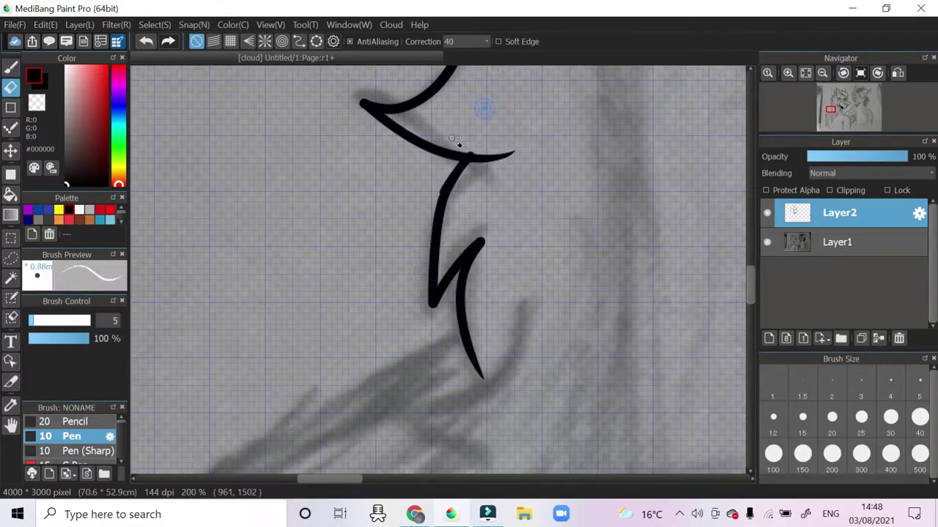
pyautogui.hotkey('ctrl', '+')
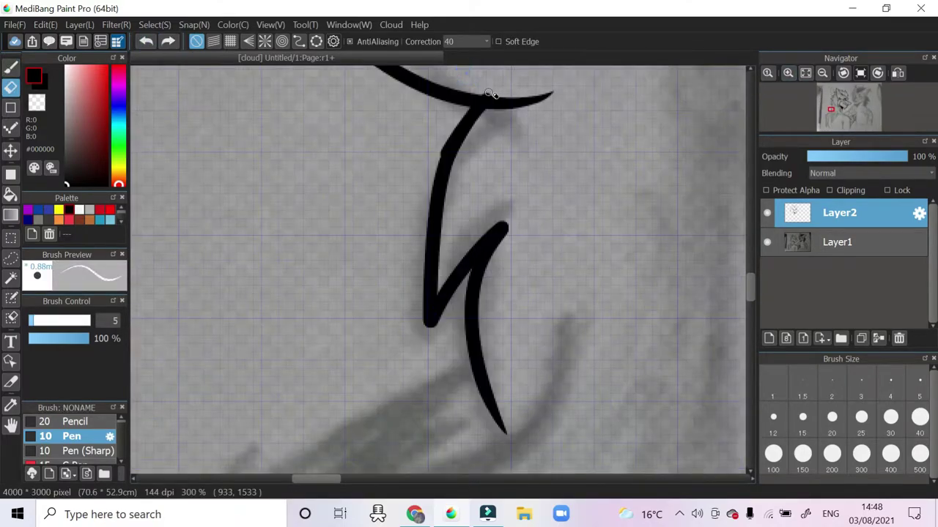
pyautogui.press('b')
pyautogui.hotkey('ctrl', '-')
# Ink the shoulder-level tufts on the mane's back edge and carry the outline down to the forked mane tip
pyautogui.scroll(-2, 476, 219)
pyautogui.moveTo(517, 177)
pyautogui.mouseDown()
pyautogui.moveTo(437, 277)
pyautogui.moveTo(506, 345)
pyautogui.mouseUp()
pyautogui.scroll(-2, 743, 281)
pyautogui.moveTo(465, 121)
pyautogui.mouseDown()
pyautogui.moveTo(397, 217)
pyautogui.moveTo(440, 278)
pyautogui.mouseUp()
pyautogui.scroll(-2, 742, 241)
pyautogui.moveTo(403, 95)
pyautogui.mouseDown()
pyautogui.moveTo(480, 400)
pyautogui.moveTo(667, 70)
pyautogui.mouseUp()
# Ink the mane's front edge from the tip up to the cheek fur, with overlapping fur spikes
pyautogui.hscroll(2, 474, 258)
pyautogui.scroll(1, 475, 257)
pyautogui.moveTo(510, 115)
pyautogui.mouseDown()
pyautogui.moveTo(497, 251)
pyautogui.moveTo(575, 81)
pyautogui.mouseUp()
pyautogui.moveTo(497, 217); pyautogui.dragTo(462, 261)
pyautogui.scroll(3, 525, 95)
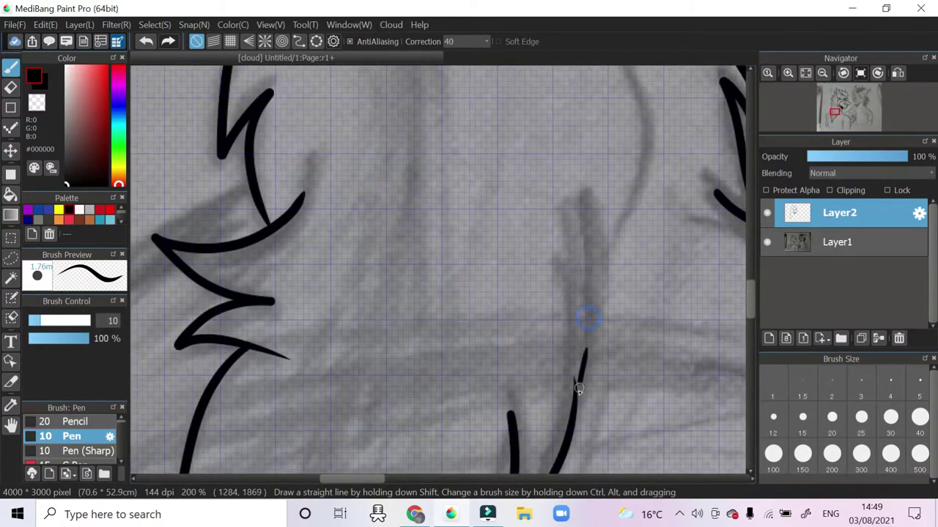
pyautogui.moveTo(594, 357); pyautogui.dragTo(584, 205)
pyautogui.scroll(2, 660, 363)
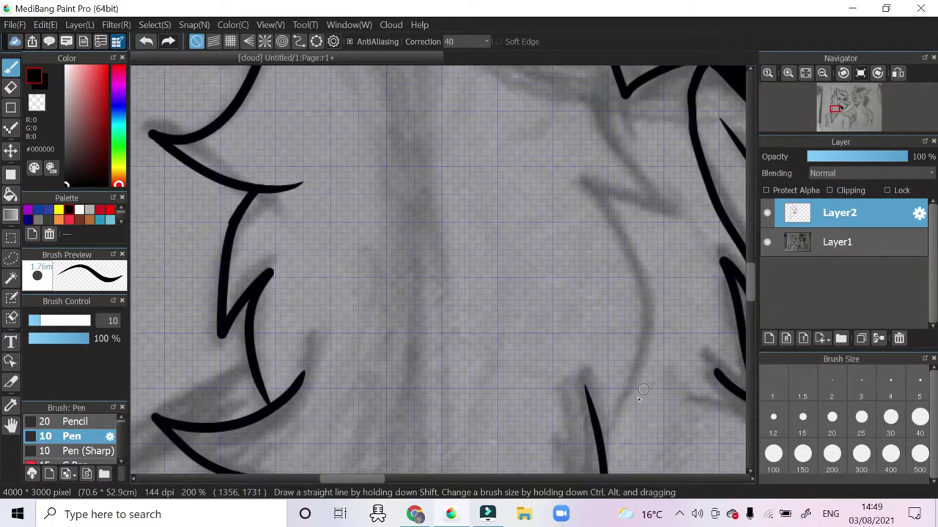
pyautogui.moveTo(641, 313); pyautogui.dragTo(590, 110)
pyautogui.scroll(3, 644, 231)
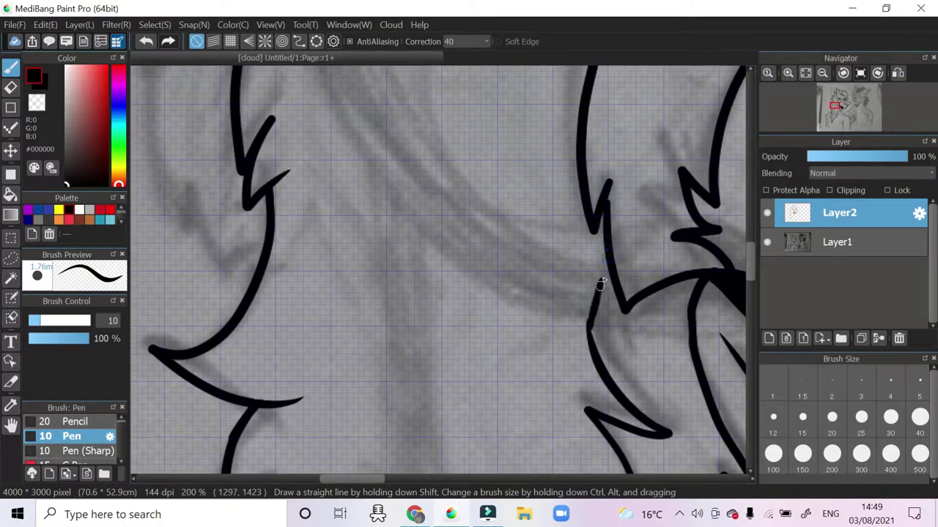
# Ink an outer layer of fur behind the upper neck, curving from the mane's back edge into a hooked spike
pyautogui.scroll(-8, 440, 270)
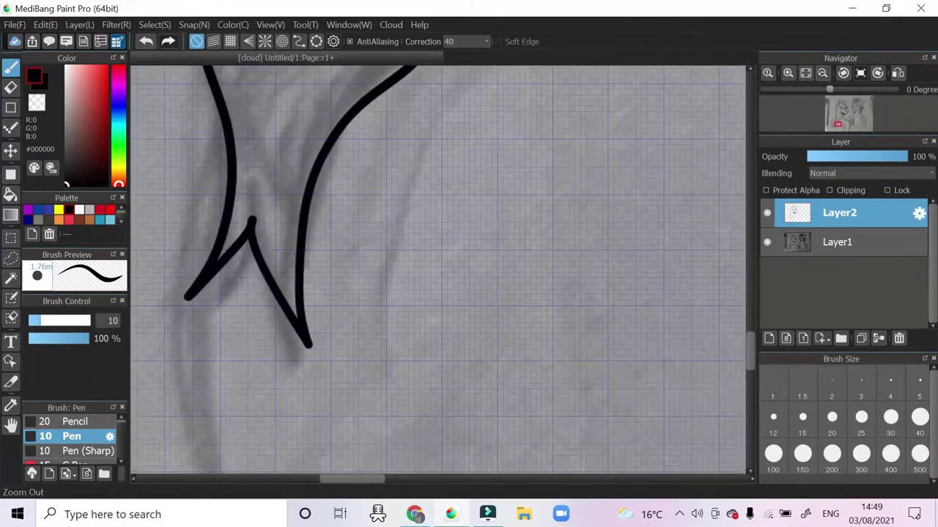
pyautogui.hotkey('ctrl', '-')
pyautogui.hotkey('ctrl', '-')
pyautogui.scroll(3, 454, 271)
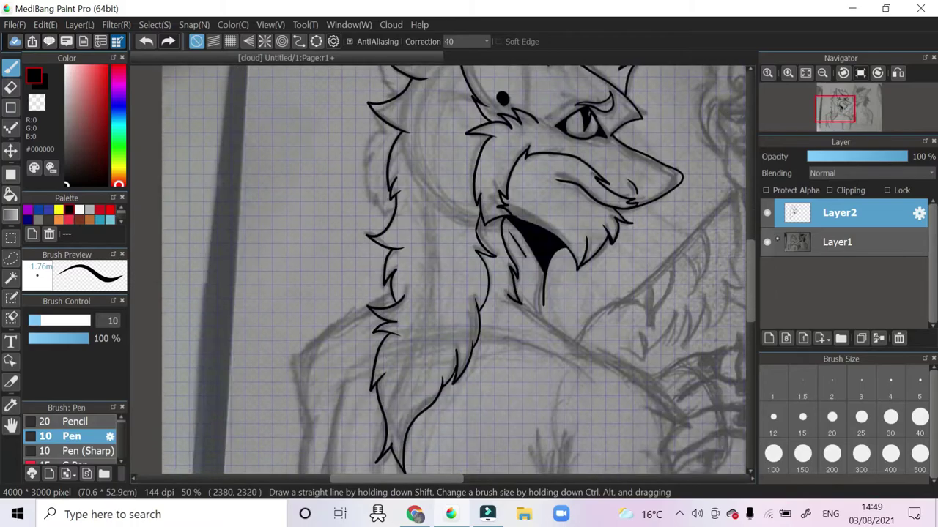
pyautogui.hotkey('ctrl', '+')
pyautogui.hotkey('ctrl', '+')
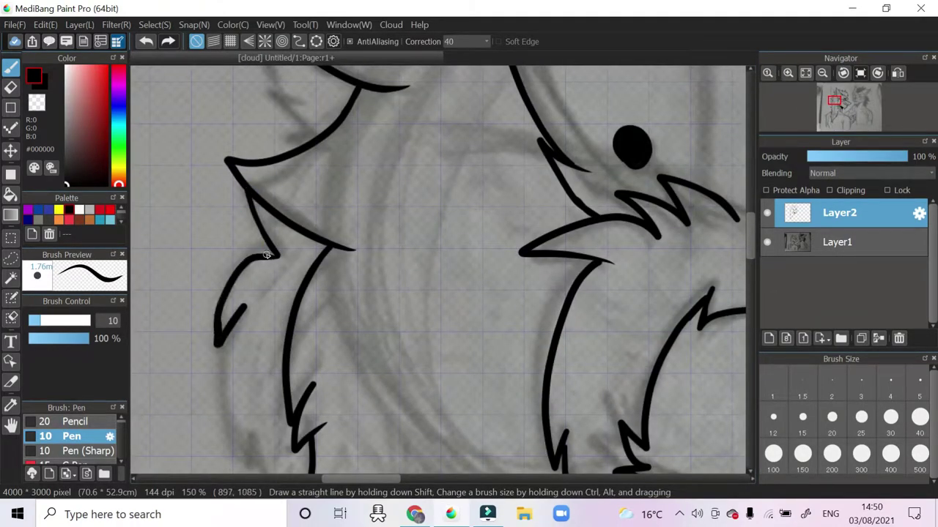
pyautogui.hotkey('ctrl', '+')
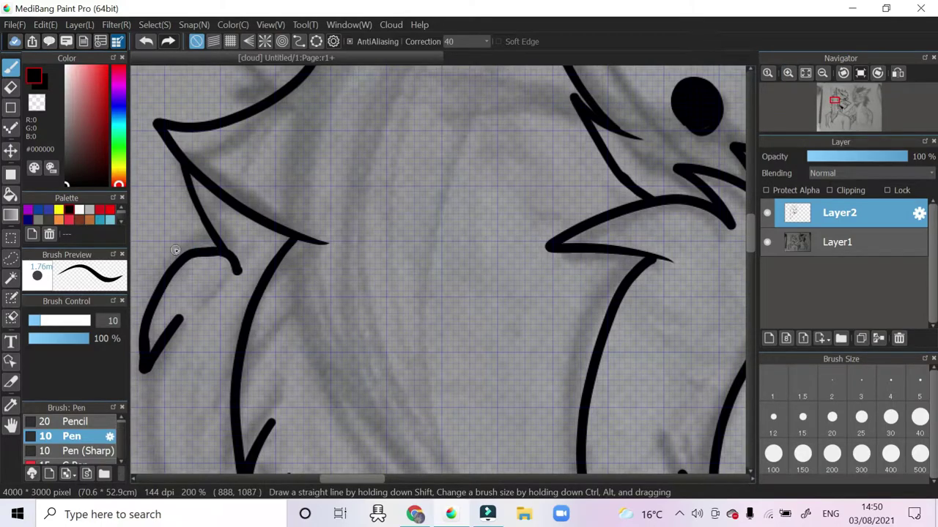
pyautogui.scroll(1, 184, 253)
pyautogui.moveTo(184, 253); pyautogui.dragTo(505, 247)
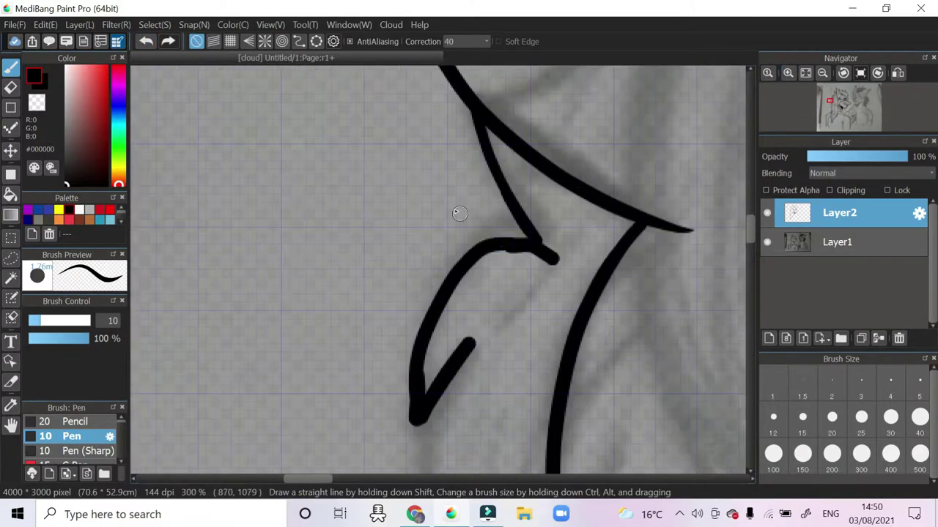
# Thicken the joins of the outer neck fur and extend its outline down into the small spikes beside the mane
pyautogui.scroll(1, 472, 226)
pyautogui.moveTo(517, 237); pyautogui.dragTo(623, 110)
pyautogui.moveTo(623, 219); pyautogui.dragTo(623, 95)
pyautogui.moveTo(496, 213); pyautogui.dragTo(499, 264)
pyautogui.moveTo(440, 70); pyautogui.dragTo(503, 282)
pyautogui.moveTo(503, 220); pyautogui.dragTo(652, 322)
pyautogui.moveTo(512, 146); pyautogui.dragTo(513, 351)
pyautogui.moveTo(439, 439); pyautogui.dragTo(439, 326)
pyautogui.moveTo(441, 333); pyautogui.dragTo(451, 103)
pyautogui.hotkey('ctrl', 'z')
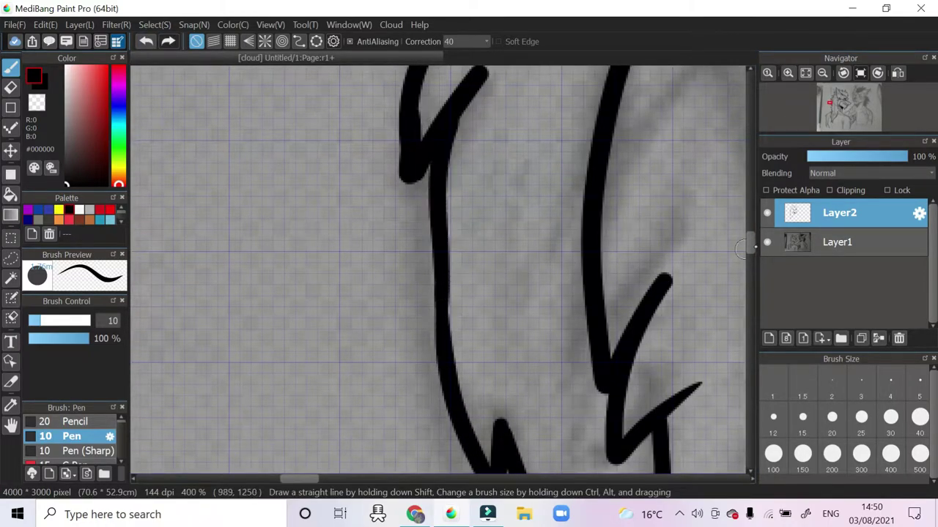
# Ink a small cluster of fur spikes on the back of the neck at the rear ear's base
pyautogui.scroll(10, 740, 249)
pyautogui.moveTo(663, 212); pyautogui.dragTo(643, 274)
pyautogui.moveTo(588, 247)
pyautogui.mouseDown()
pyautogui.moveTo(596, 241)
pyautogui.moveTo(645, 279)
pyautogui.mouseUp()
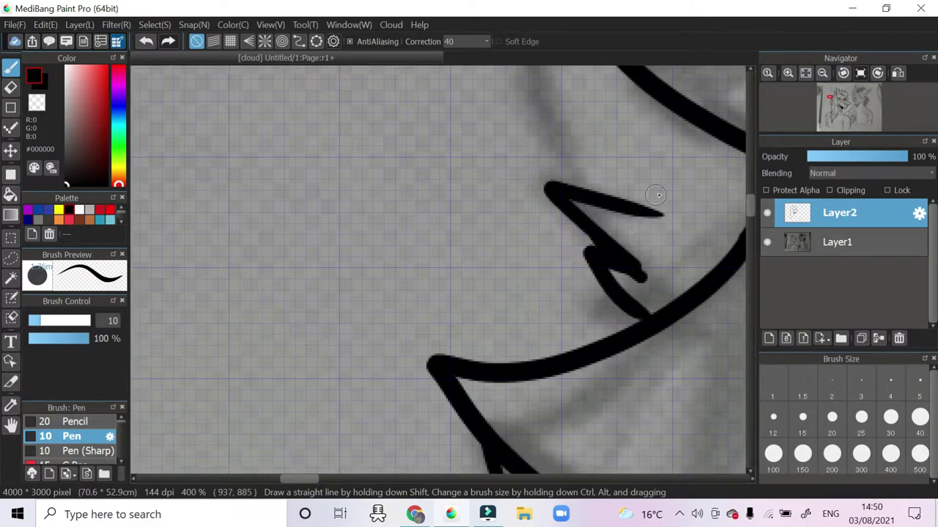
# Ink the rear ear from the front ear's edge up to its tip and down to the fur spikes at its base
pyautogui.scroll(-5, 636, 211)
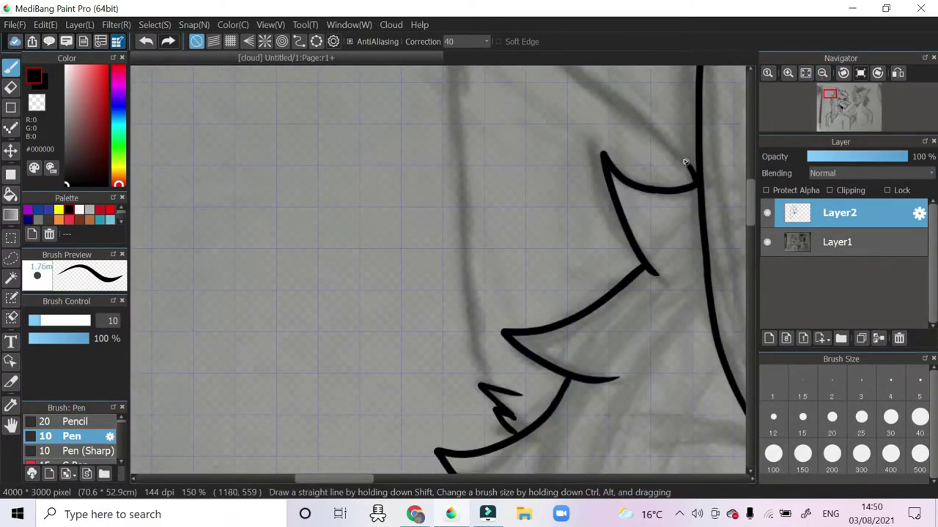
pyautogui.scroll(3, 688, 167)
pyautogui.moveTo(683, 330)
pyautogui.mouseDown()
pyautogui.moveTo(693, 346)
pyautogui.moveTo(431, 99)
pyautogui.moveTo(476, 460)
pyautogui.mouseUp()
pyautogui.scroll(3, 728, 218)
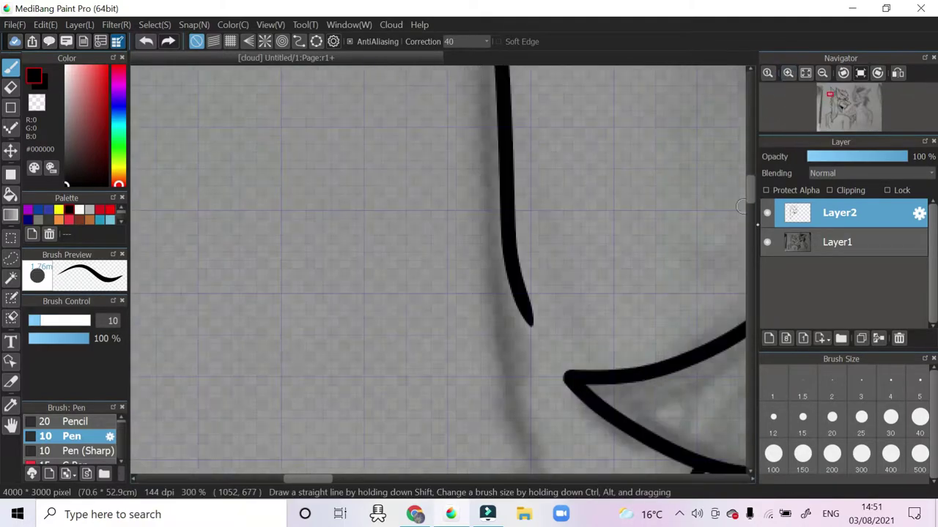
pyautogui.scroll(-3, 738, 187)
pyautogui.moveTo(557, 293)
pyautogui.mouseDown()
pyautogui.moveTo(513, 183)
pyautogui.moveTo(502, 66)
pyautogui.mouseUp()
pyautogui.scroll(3, 502, 66)
pyautogui.press('e')
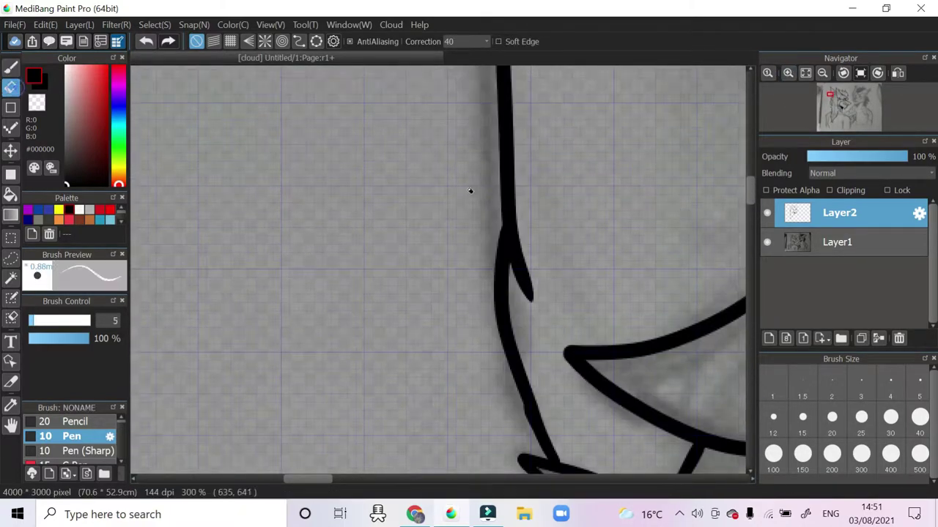
# Ink the front shoulder line from the base of the neck down to the pointed fur at the shoulder's end
pyautogui.scroll(-10, 457, 298)
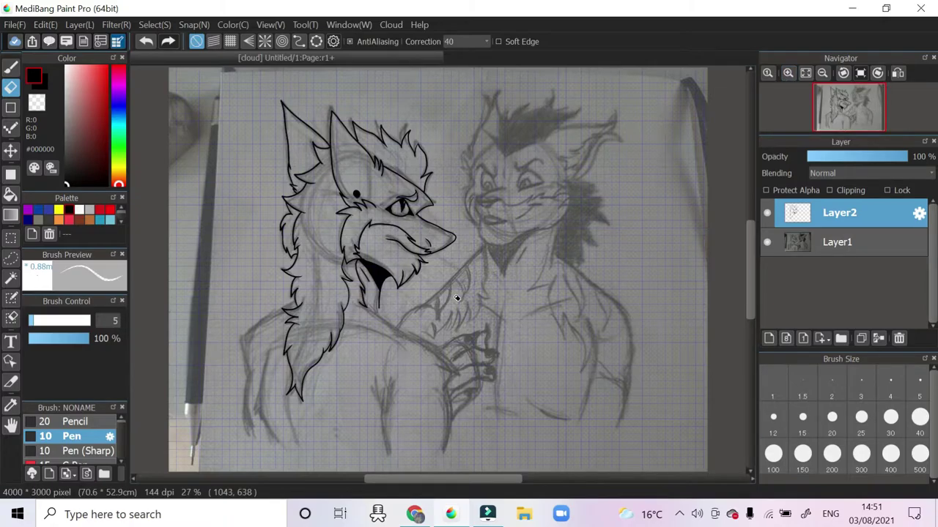
pyautogui.scroll(8, 373, 284)
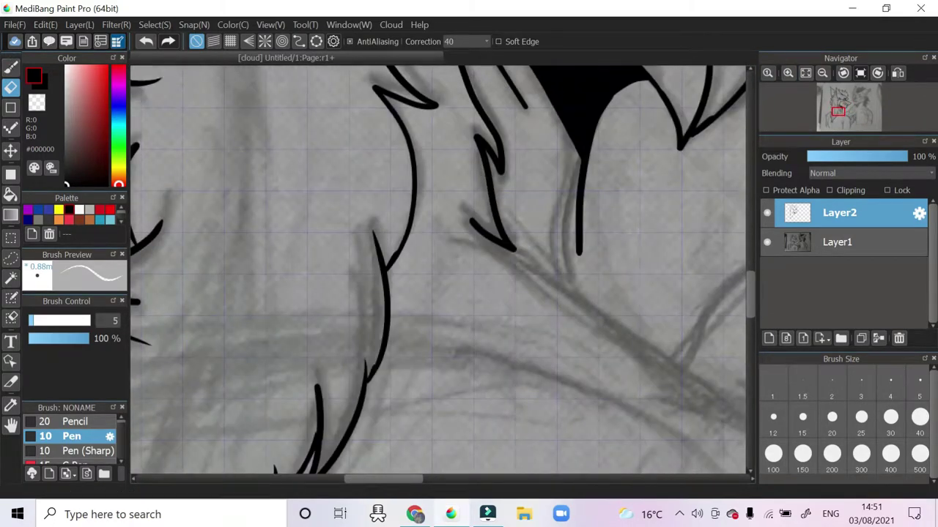
pyautogui.press('b')
pyautogui.hscroll(5, 439, 271)
pyautogui.moveTo(540, 440); pyautogui.dragTo(261, 233)
pyautogui.hotkey('ctrl', 'z')
pyautogui.scroll(-8, 361, 209)
pyautogui.hscroll(5, 361, 210)
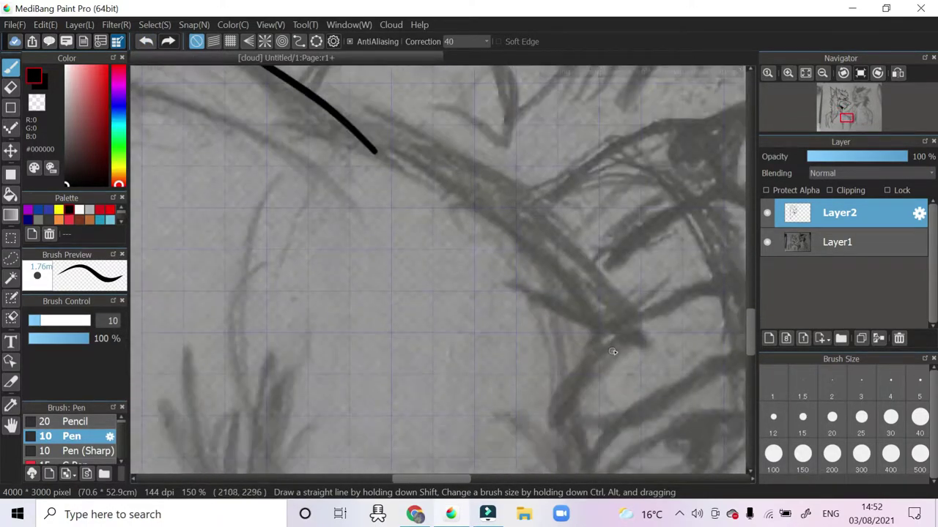
pyautogui.moveTo(556, 414)
pyautogui.mouseDown()
pyautogui.moveTo(502, 211)
pyautogui.moveTo(344, 126)
pyautogui.mouseUp()
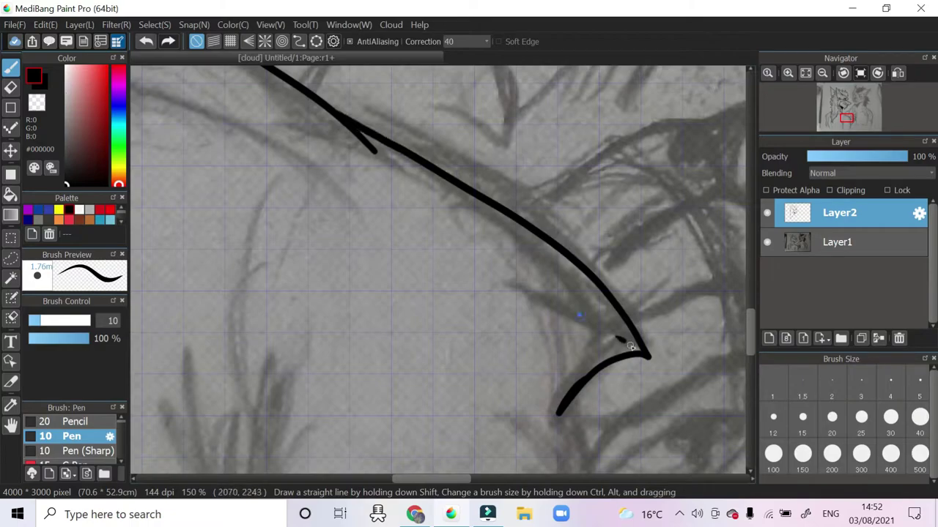
# Ink the outer edge of the near arm below the shoulder point and the forked armpit crease beside it
pyautogui.scroll(-5, 743, 238)
pyautogui.moveTo(587, 352); pyautogui.dragTo(575, 82)
pyautogui.moveTo(253, 460)
pyautogui.mouseDown()
pyautogui.moveTo(225, 154)
pyautogui.moveTo(231, 106)
pyautogui.moveTo(232, 115)
pyautogui.mouseUp()
pyautogui.hotkey('ctrl', 'z')
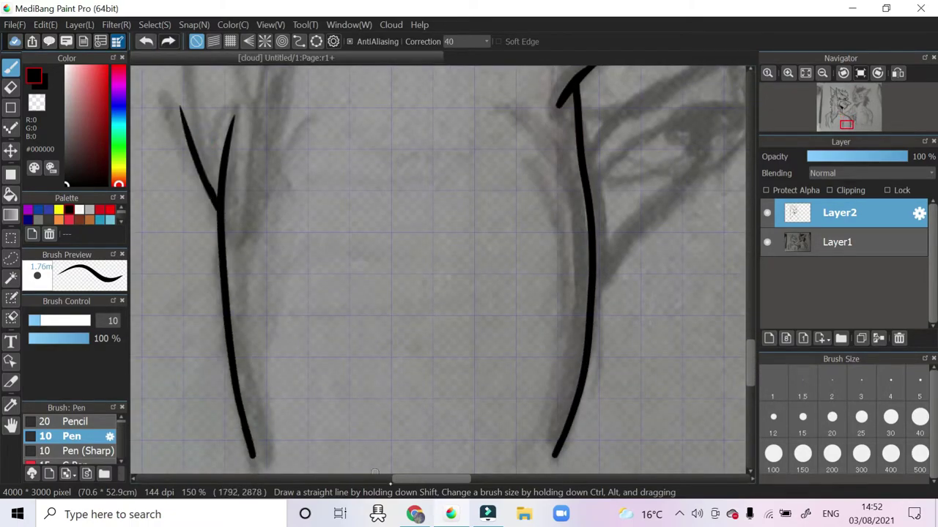
# Ink the inner line of the rear arm with a zigzag fur tuft midway and a line running down from it
pyautogui.scroll(5, 374, 367)
pyautogui.hscroll(-8, 373, 366)
pyautogui.moveTo(449, 84)
pyautogui.mouseDown()
pyautogui.moveTo(320, 363)
pyautogui.moveTo(387, 429)
pyautogui.mouseUp()
pyautogui.hotkey('ctrl', 'z')
pyautogui.hotkey('ctrl', 'z')
pyautogui.moveTo(381, 354); pyautogui.dragTo(387, 402)
pyautogui.moveTo(379, 356); pyautogui.dragTo(418, 117)
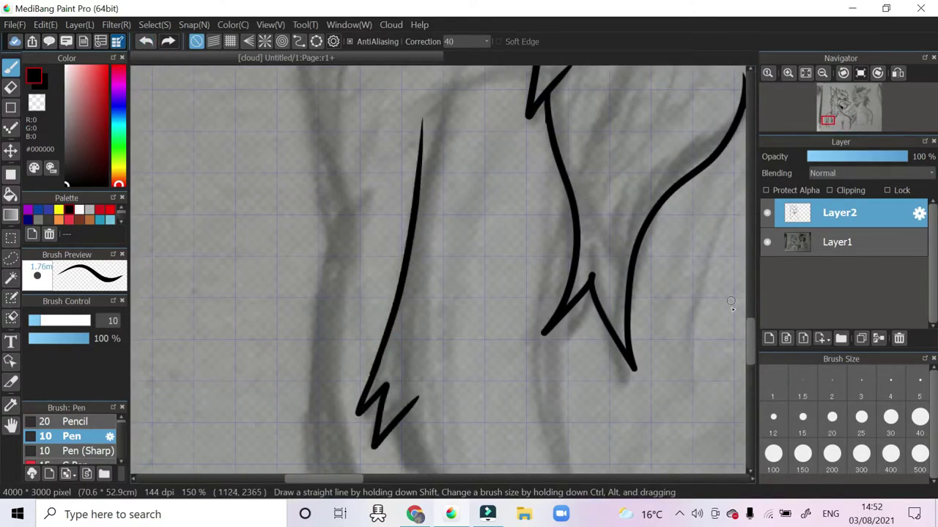
pyautogui.scroll(-3, 418, 147)
pyautogui.moveTo(390, 201); pyautogui.dragTo(491, 388)
# Ink the rear shoulder line from the mane's back edge down to the shoulder corner
pyautogui.scroll(-5, 489, 239)
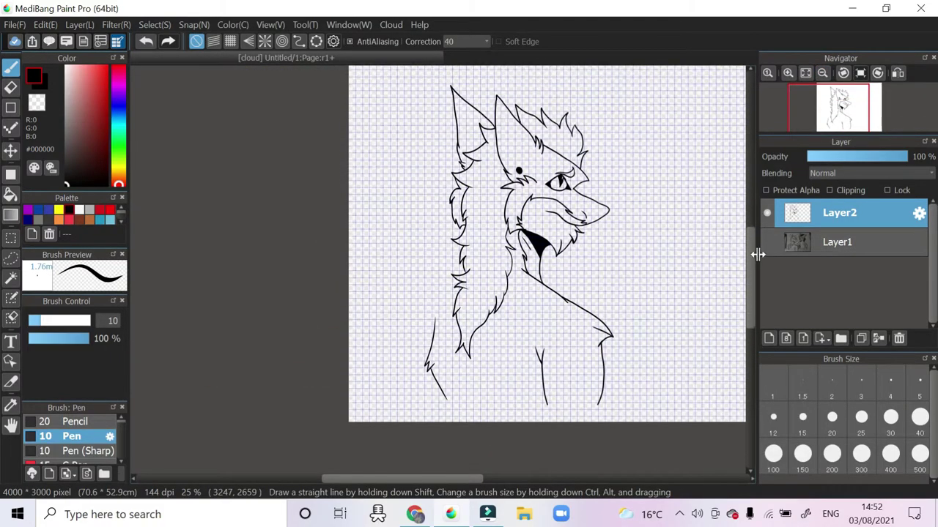
pyautogui.scroll(5, 716, 194)
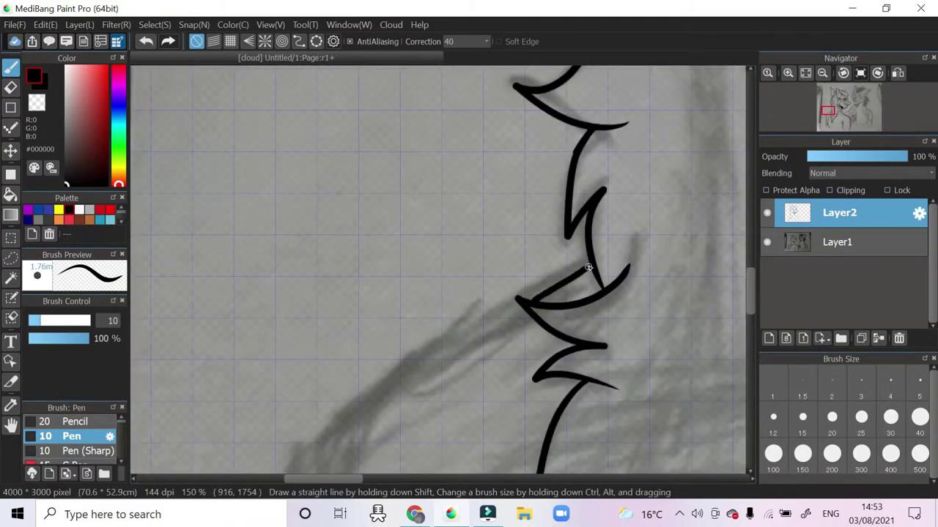
pyautogui.moveTo(506, 315); pyautogui.dragTo(308, 433)
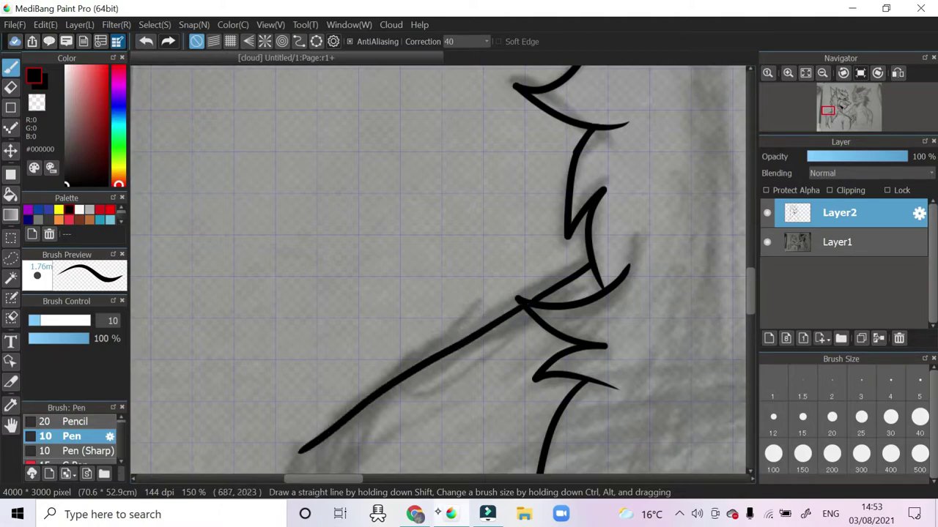
pyautogui.scroll(-5, 302, 320)
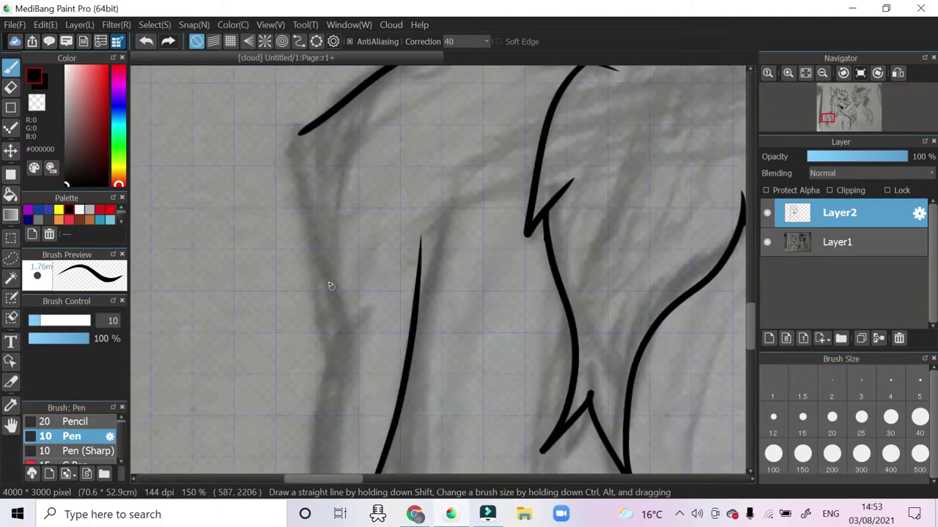
# Undo the last stroke and ink the rear arm's outer edge from the elbow down to the end of the sketch
pyautogui.hotkey('ctrl', 'z')
pyautogui.moveTo(350, 316); pyautogui.dragTo(302, 473)
pyautogui.scroll(-5, 740, 369)
pyautogui.scroll(2, 337, 363)
pyautogui.moveTo(327, 339); pyautogui.dragTo(336, 363)
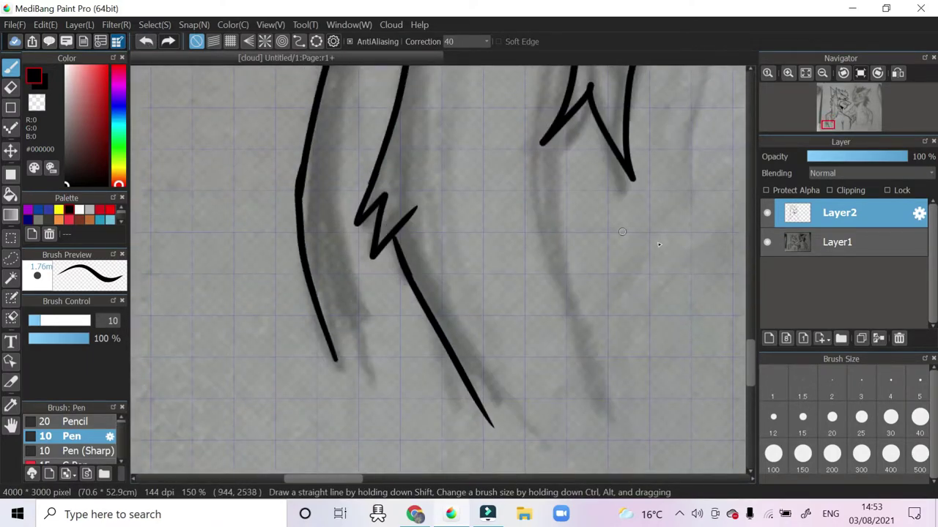
# Ink the rear upper arm's outer edge from the shoulder corner down towards the elbow, undoing the first attempt
pyautogui.scroll(4, 535, 206)
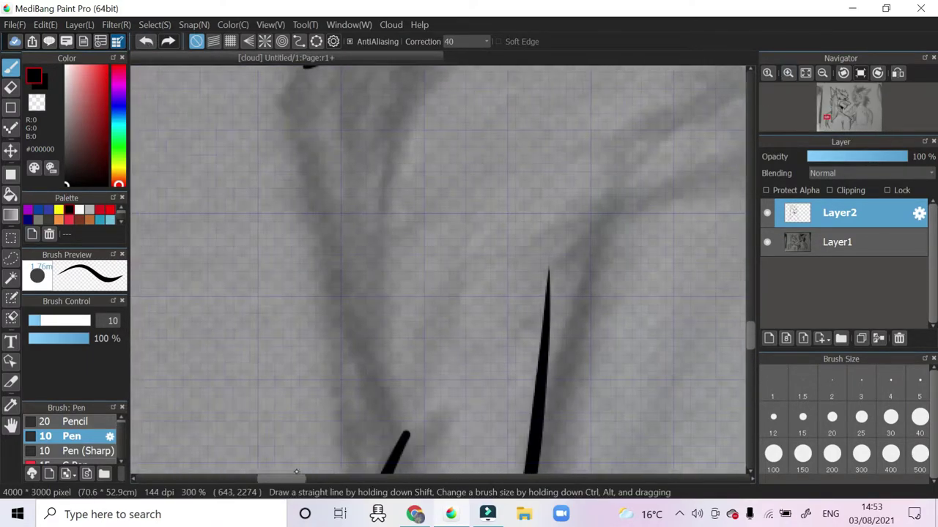
pyautogui.hscroll(-1, 351, 440)
pyautogui.moveTo(421, 447)
pyautogui.mouseDown()
pyautogui.moveTo(304, 159)
pyautogui.moveTo(336, 66)
pyautogui.mouseUp()
pyautogui.scroll(2, 336, 157)
pyautogui.hotkey('ctrl', 'z')
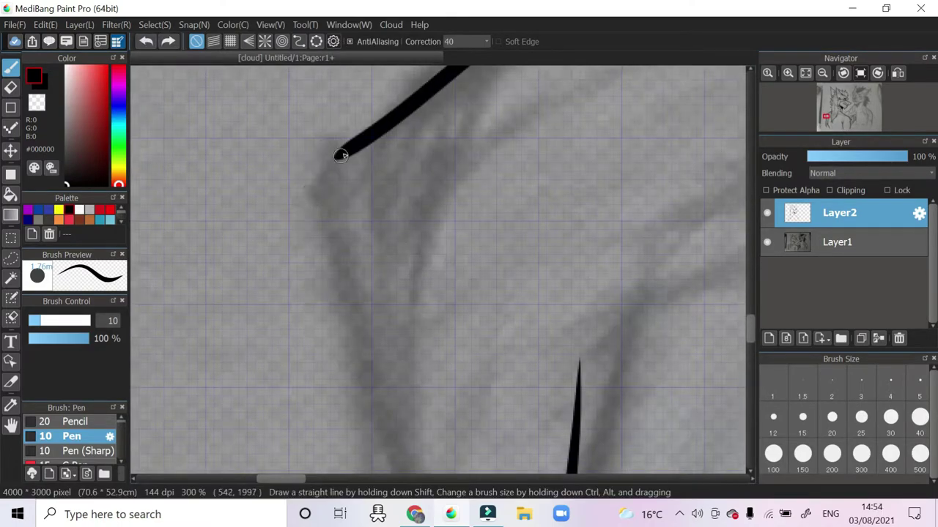
pyautogui.moveTo(331, 164)
pyautogui.mouseDown()
pyautogui.moveTo(354, 334)
pyautogui.moveTo(388, 448)
pyautogui.mouseUp()
pyautogui.scroll(-3, 553, 286)
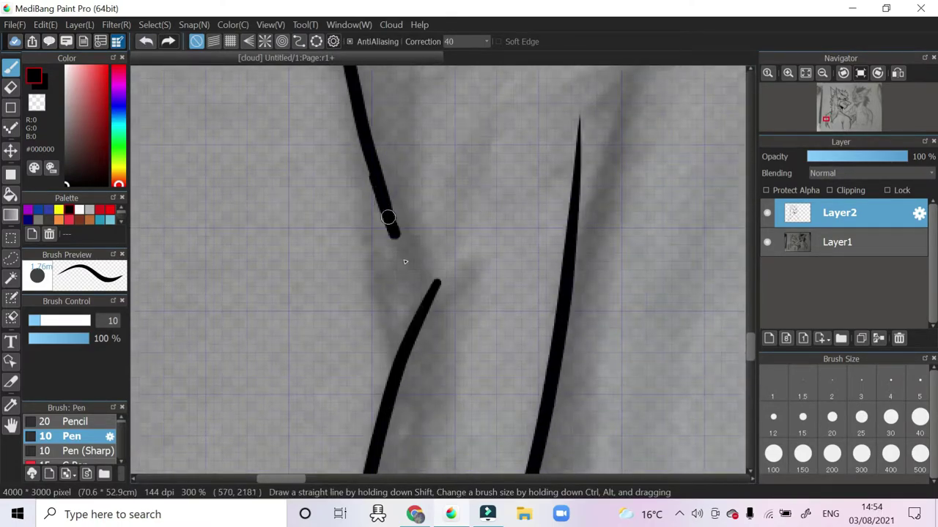
pyautogui.scroll(-6, 737, 140)
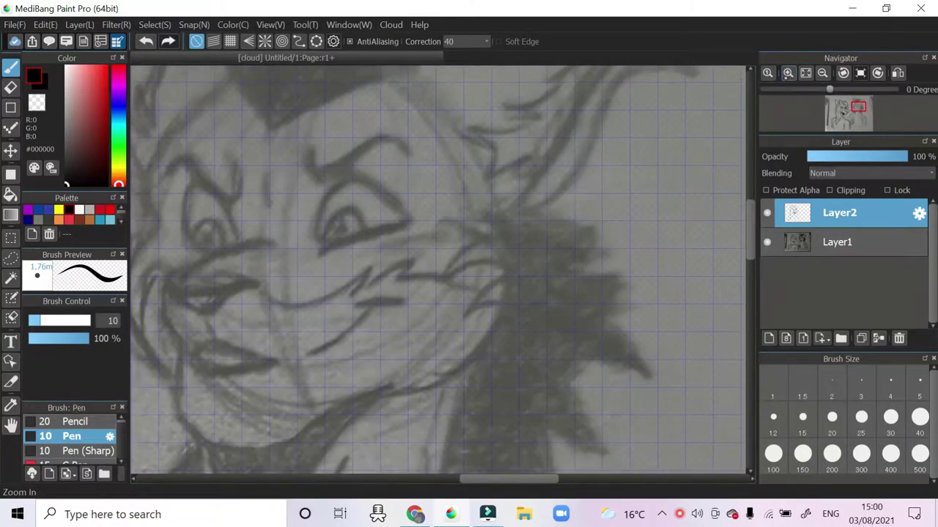
# Ink the second character's snout bridge, nose, line below the nose, upper mouth line and the smile's corner on the cheek
pyautogui.click(788, 73)
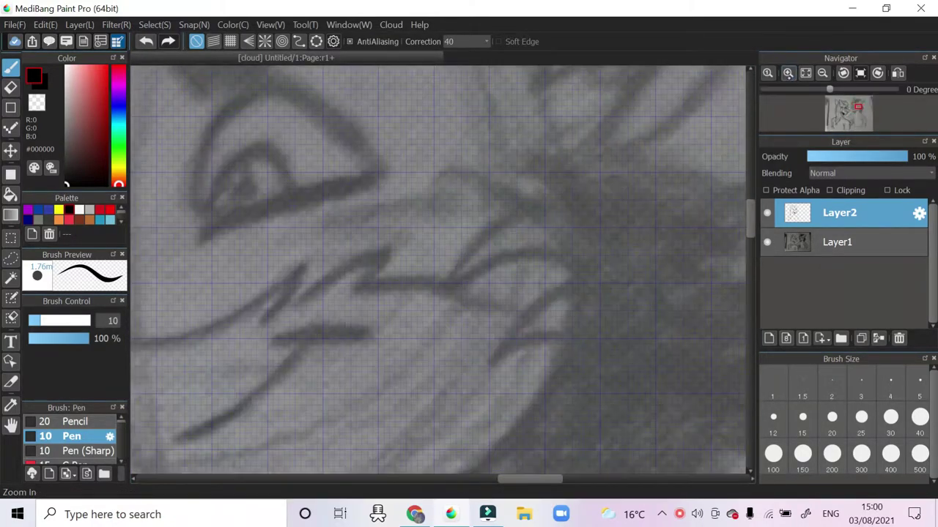
pyautogui.hscroll(-5, 460, 210)
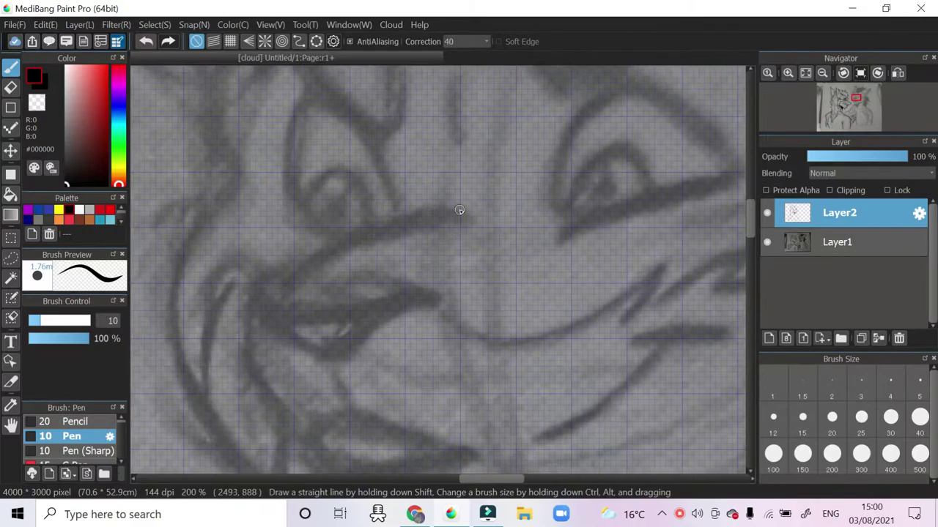
pyautogui.moveTo(381, 301); pyautogui.dragTo(264, 293)
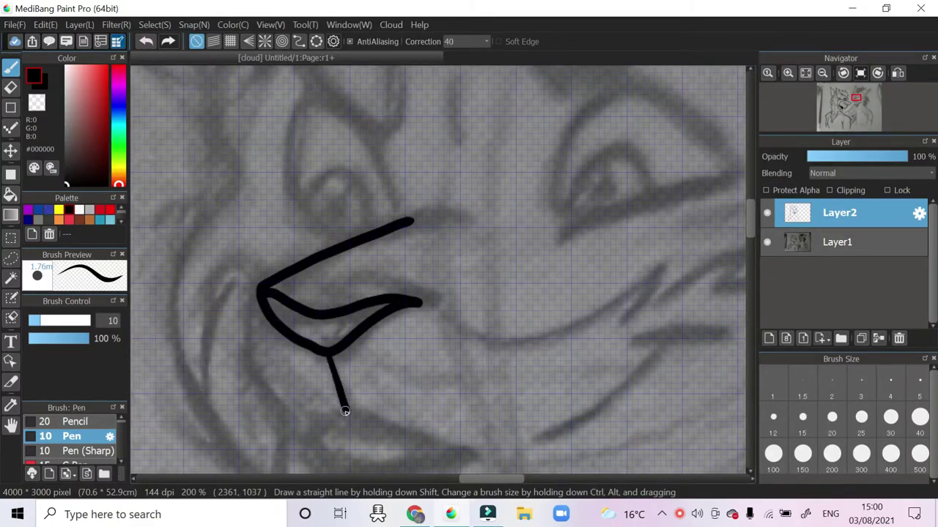
pyautogui.moveTo(526, 440)
pyautogui.mouseDown()
pyautogui.moveTo(712, 331)
pyautogui.moveTo(611, 345)
pyautogui.mouseUp()
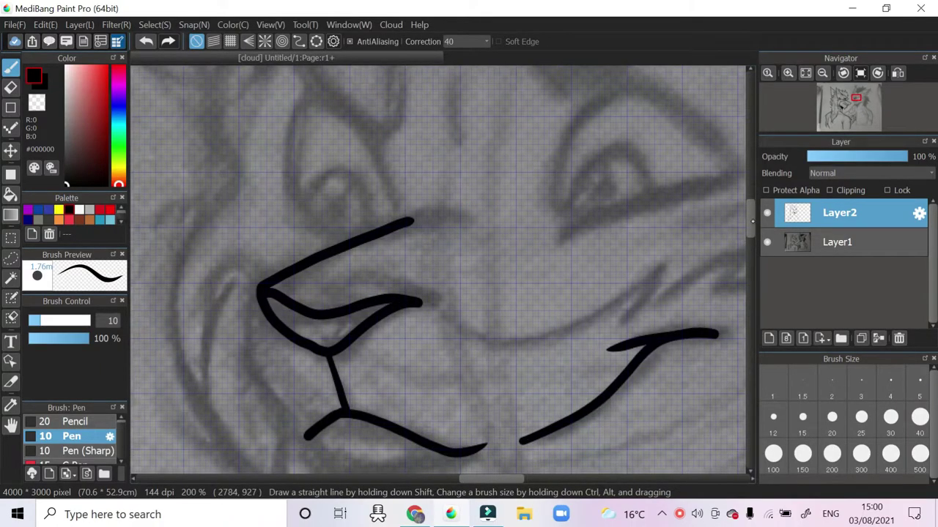
# Ink the second character's muzzle front edge and lower lip, then the chin curve running up into the jaw line
pyautogui.scroll(-3, 261, 203)
pyautogui.moveTo(265, 199); pyautogui.dragTo(252, 317)
pyautogui.click(146, 41)
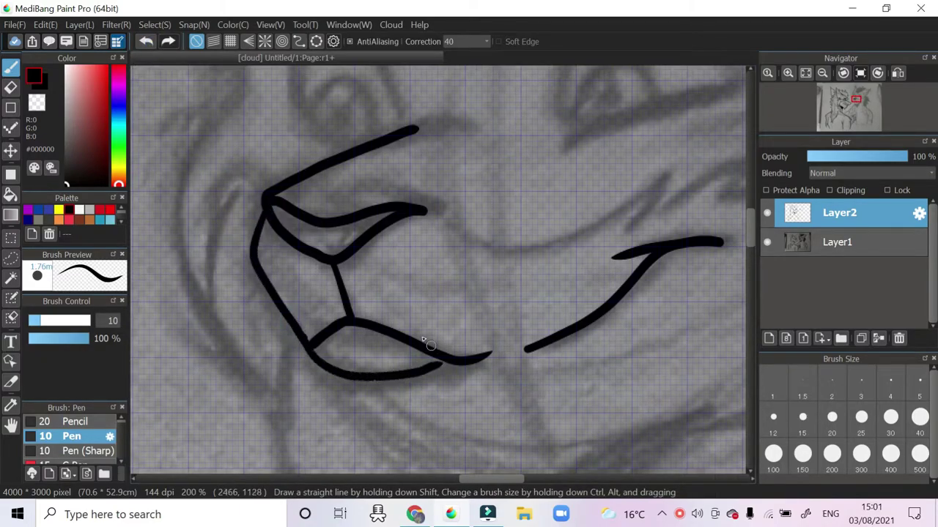
pyautogui.scroll(-3, 489, 291)
pyautogui.moveTo(299, 231)
pyautogui.mouseDown()
pyautogui.moveTo(295, 259)
pyautogui.moveTo(395, 422)
pyautogui.moveTo(704, 295)
pyautogui.mouseUp()
# Tidy the lower lip line's tapered end so it joins the mouth line, and set the pen size to 5
pyautogui.scroll(3, 427, 269)
pyautogui.press('e')
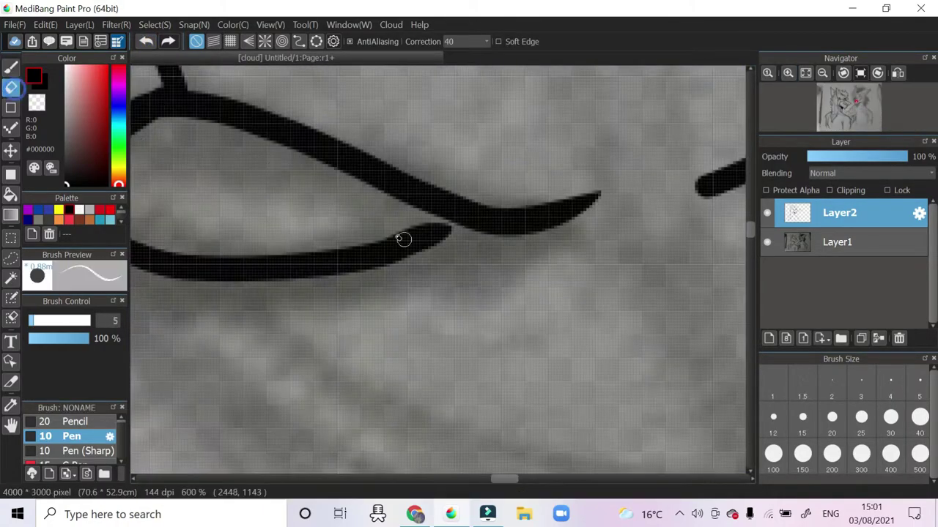
pyautogui.press('b')
pyautogui.moveTo(399, 256); pyautogui.dragTo(456, 233)
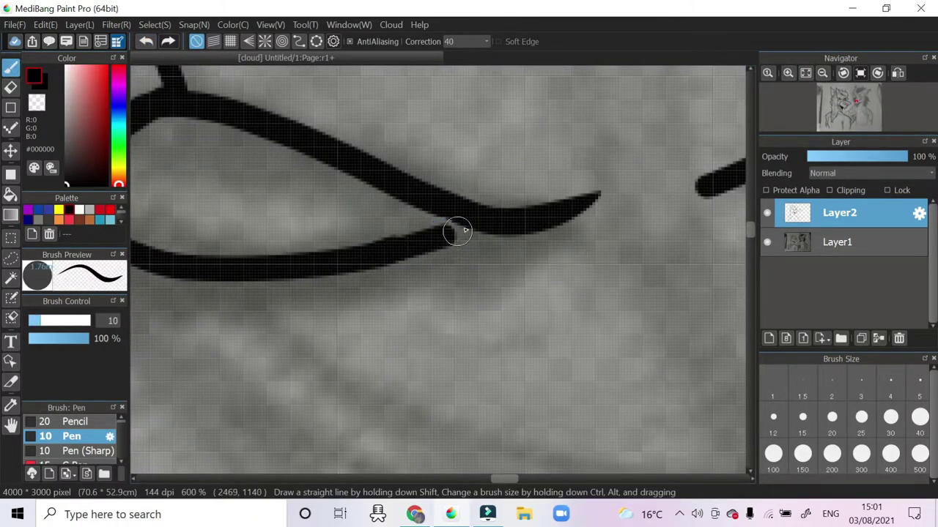
pyautogui.hscroll(-3, 489, 469)
pyautogui.press('[')
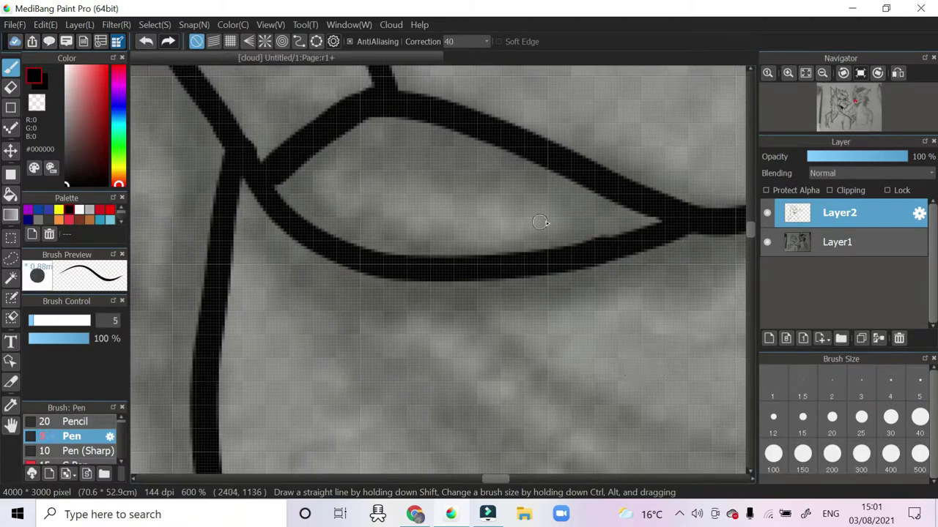
pyautogui.scroll(-8, 396, 157)
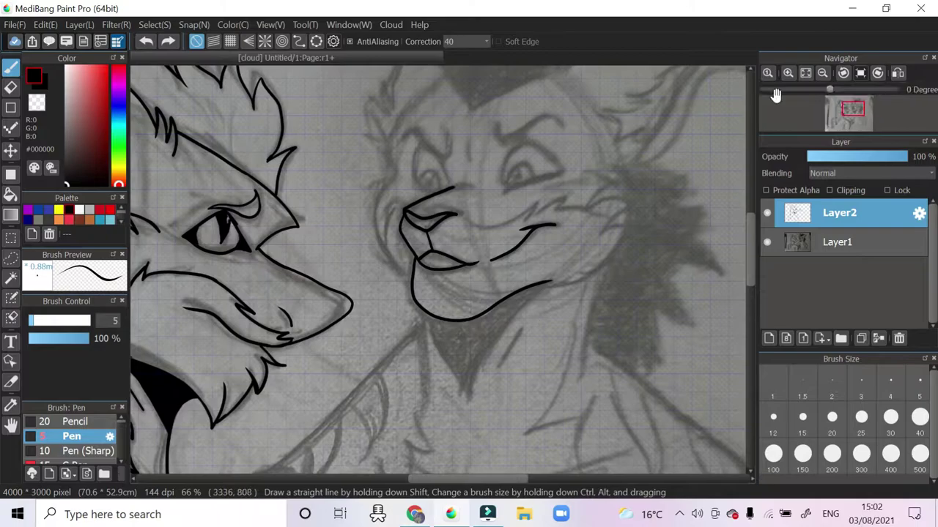
# Try inking small crease strokes inside the second character's mouth shape
pyautogui.scroll(8, 449, 258)
pyautogui.moveTo(497, 196); pyautogui.dragTo(433, 192)
pyautogui.moveTo(320, 198); pyautogui.dragTo(345, 215)
pyautogui.moveTo(301, 148); pyautogui.dragTo(322, 213)
pyautogui.click(822, 73)
pyautogui.click(822, 73)
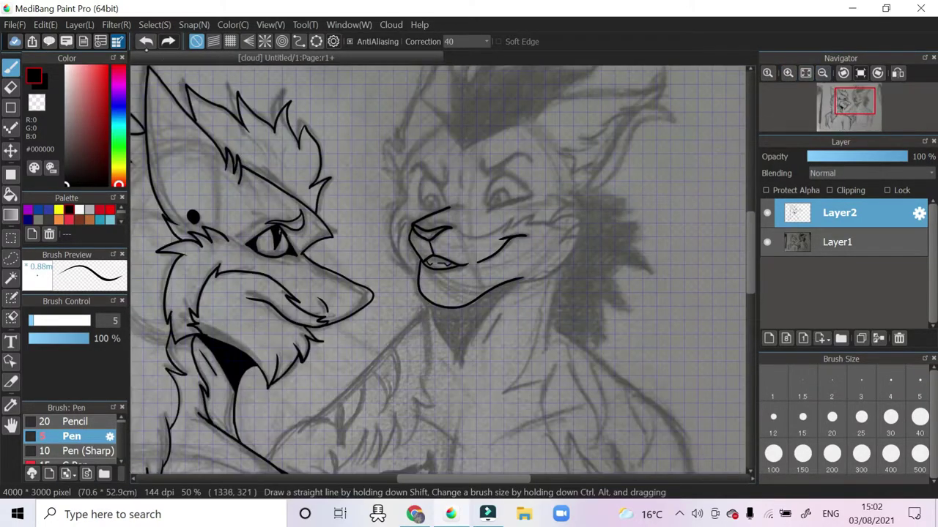
# Ink a thin wavy line inside the mouth shape from its inner corner towards the middle, undoing the trial strokes
pyautogui.scroll(8, 443, 262)
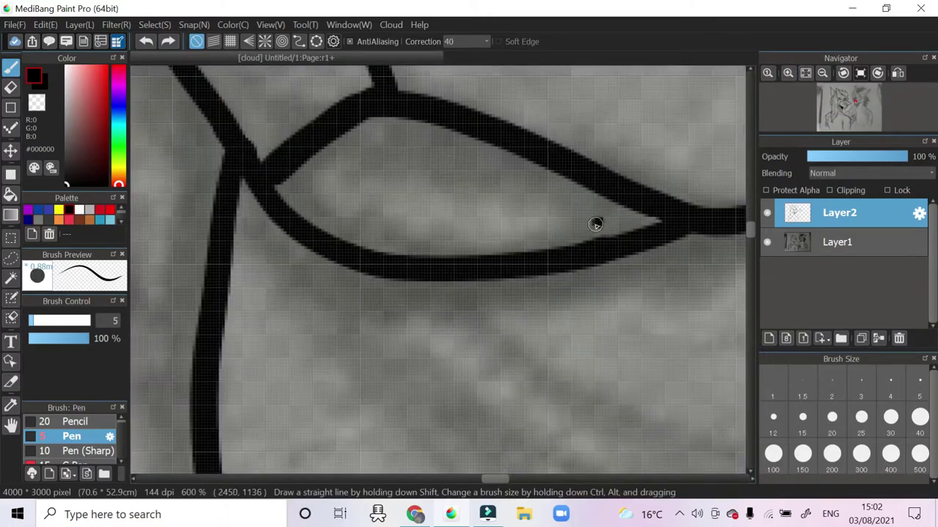
pyautogui.moveTo(304, 182); pyautogui.dragTo(366, 220)
pyautogui.hotkey('ctrl', 'z')
pyautogui.moveTo(285, 195); pyautogui.dragTo(433, 192)
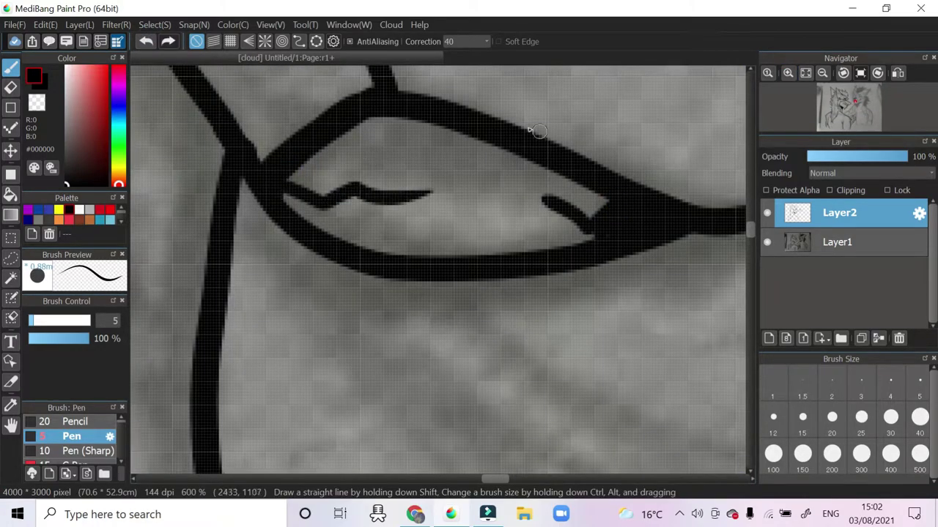
pyautogui.hotkey('ctrl', 'z')
pyautogui.hotkey('ctrl', 'z')
pyautogui.moveTo(608, 219); pyautogui.dragTo(445, 201)
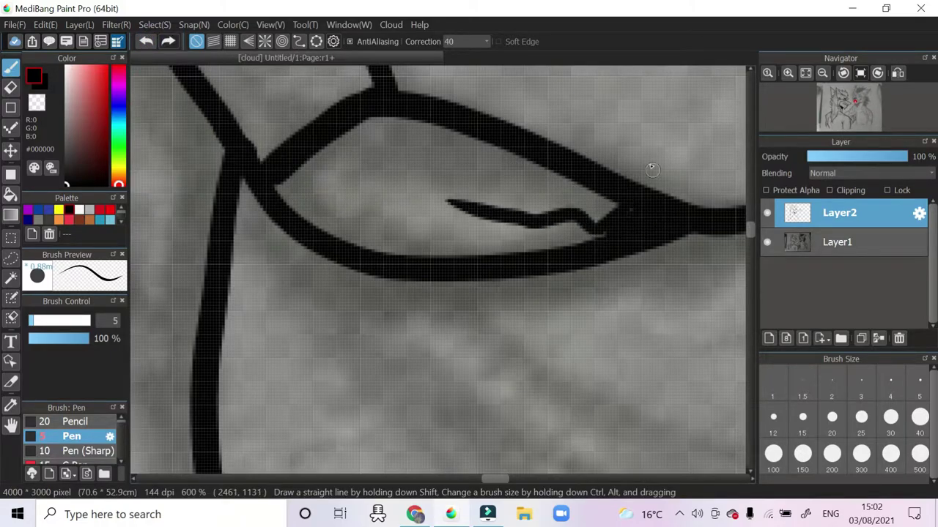
pyautogui.scroll(-8, 491, 189)
# Set the pen size to 10.4 and ink the second character's curved cheek edge with two pointed fur tufts inside it
pyautogui.scroll(6, 695, 238)
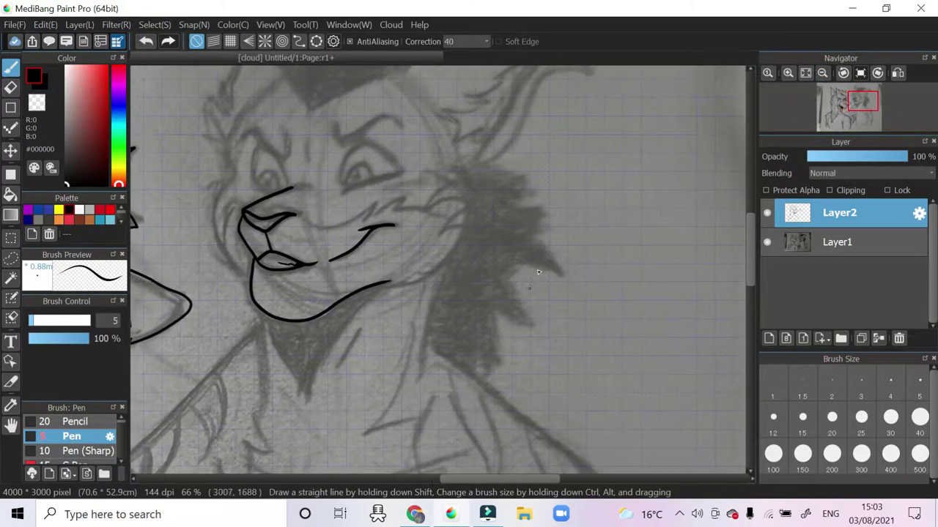
pyautogui.scroll(2, 695, 237)
pyautogui.click(773, 417)
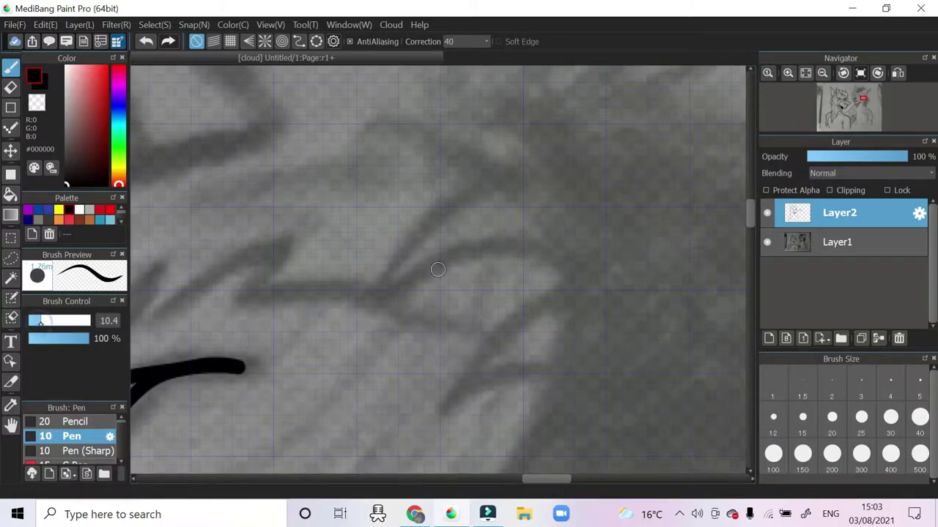
pyautogui.moveTo(531, 115)
pyautogui.mouseDown()
pyautogui.moveTo(588, 329)
pyautogui.moveTo(480, 472)
pyautogui.mouseUp()
pyautogui.moveTo(520, 173)
pyautogui.mouseDown()
pyautogui.moveTo(451, 211)
pyautogui.moveTo(587, 253)
pyautogui.mouseUp()
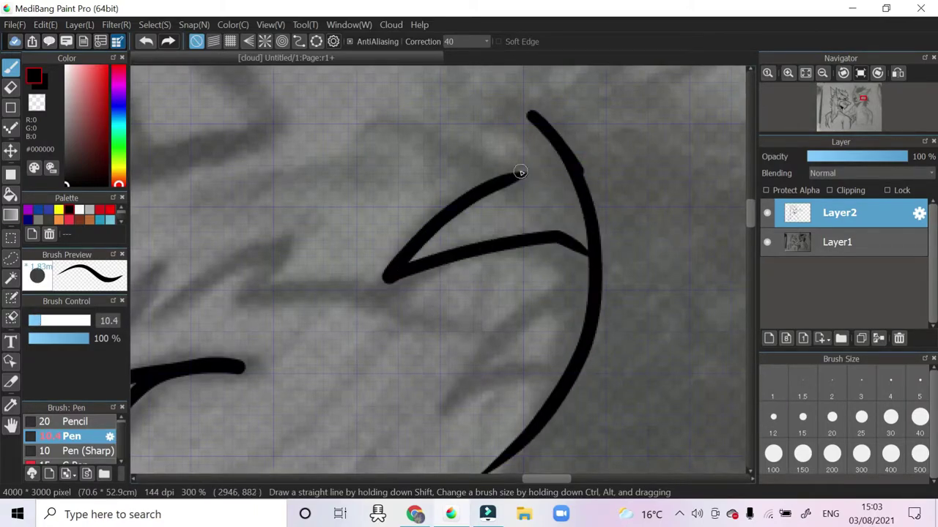
pyautogui.hotkey('ctrl', 'z')
pyautogui.hotkey('ctrl', 'z')
pyautogui.moveTo(575, 173)
pyautogui.mouseDown()
pyautogui.moveTo(413, 266)
pyautogui.moveTo(569, 256)
pyautogui.moveTo(560, 380)
pyautogui.mouseUp()
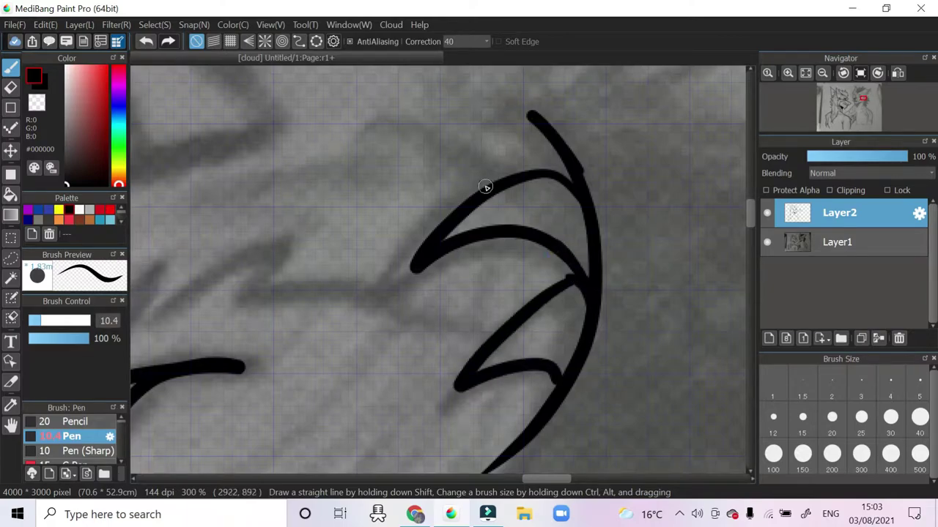
# Ink the second character's far eye outline, iris arc and eyebrow, plus the short creases between the eyes and on the snout bridge
pyautogui.hscroll(-5, 485, 186)
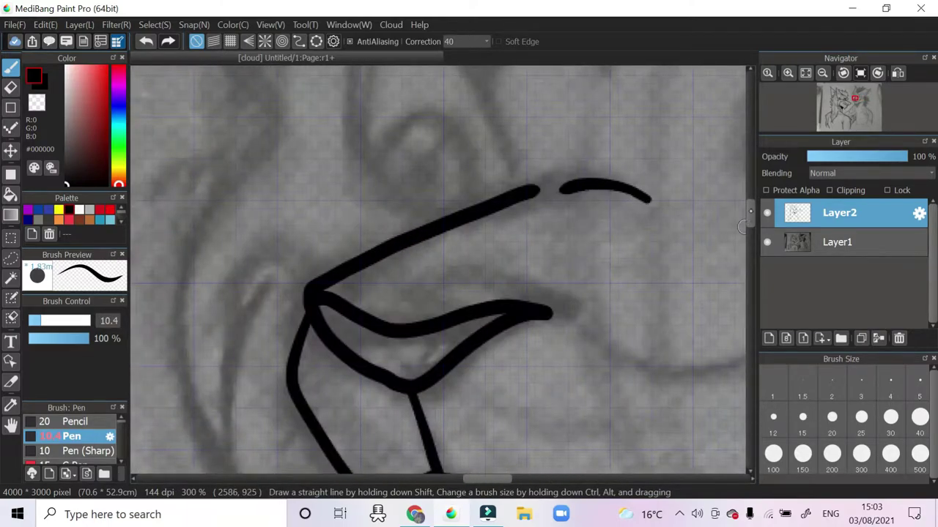
pyautogui.scroll(3, 742, 227)
pyautogui.moveTo(587, 151); pyautogui.dragTo(596, 244)
pyautogui.moveTo(519, 139)
pyautogui.mouseDown()
pyautogui.moveTo(417, 174)
pyautogui.moveTo(513, 209)
pyautogui.mouseUp()
pyautogui.moveTo(513, 357)
pyautogui.mouseDown()
pyautogui.moveTo(345, 324)
pyautogui.moveTo(463, 379)
pyautogui.moveTo(463, 341)
pyautogui.moveTo(365, 339)
pyautogui.mouseUp()
pyautogui.hotkey('ctrl', 'z')
pyautogui.hotkey('ctrl', 'z')
pyautogui.hotkey('ctrl', '+')
pyautogui.hotkey('ctrl', '+')
pyautogui.scroll(-5, 739, 189)
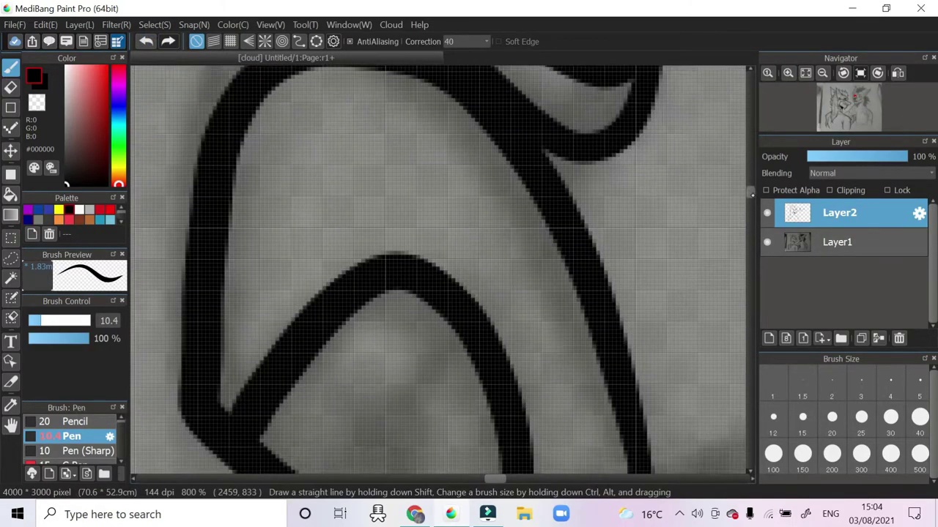
# Set the pen size to 4 and ink a round highlight and a solid black oval pupil in the far eye
pyautogui.click(890, 380)
pyautogui.moveTo(429, 92)
pyautogui.mouseDown()
pyautogui.moveTo(373, 165)
pyautogui.moveTo(354, 112)
pyautogui.mouseUp()
pyautogui.moveTo(416, 217)
pyautogui.mouseDown()
pyautogui.moveTo(368, 274)
pyautogui.moveTo(374, 210)
pyautogui.moveTo(361, 261)
pyautogui.mouseUp()
pyautogui.moveTo(388, 193)
pyautogui.mouseDown()
pyautogui.moveTo(349, 253)
pyautogui.moveTo(392, 253)
pyautogui.mouseUp()
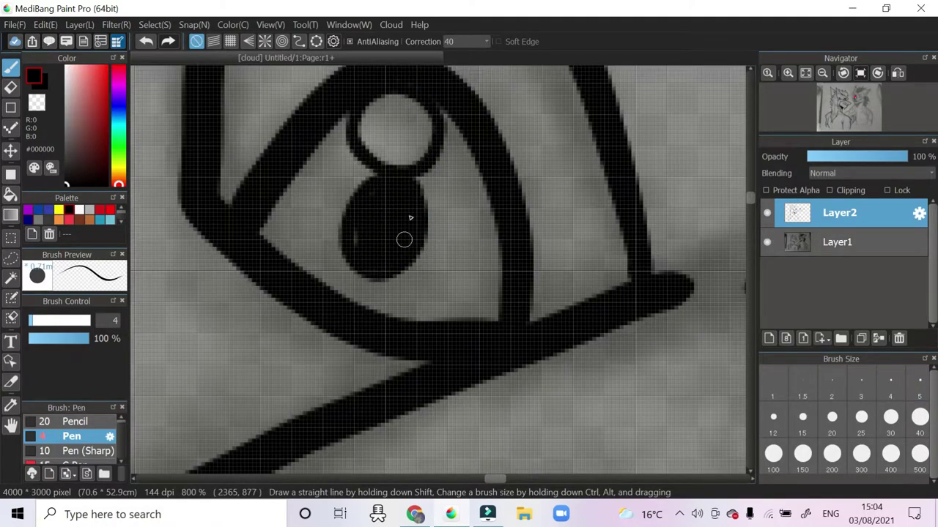
pyautogui.scroll(-4, 370, 256)
pyautogui.hscroll(6, 453, 443)
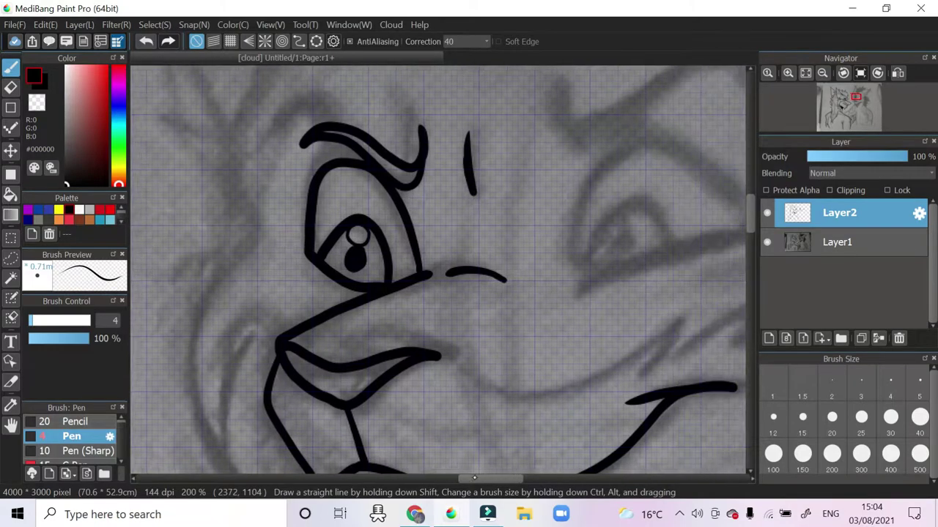
# Try inking the near eye's arched upper outline and slanted lower lid with the pen enlarged to size 10
pyautogui.hscroll(-6, 454, 443)
pyautogui.scroll(6, 453, 443)
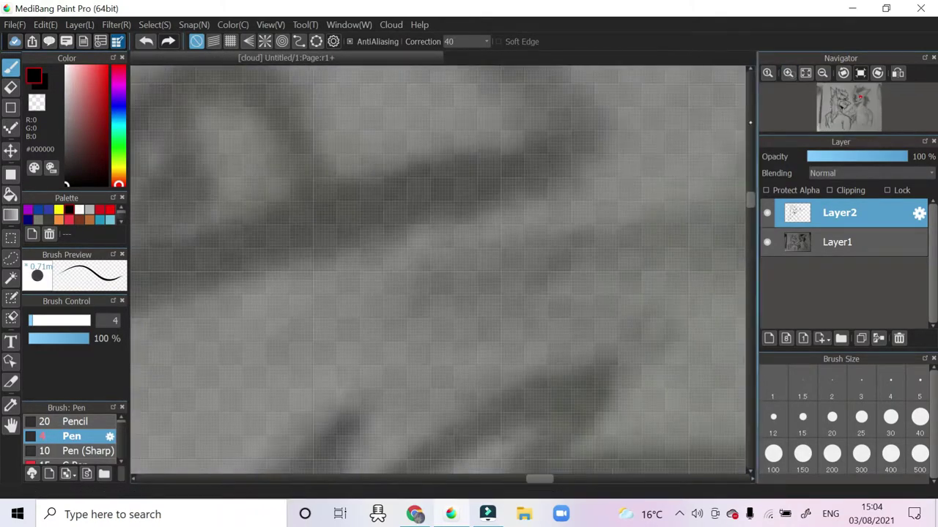
pyautogui.scroll(-5, 438, 274)
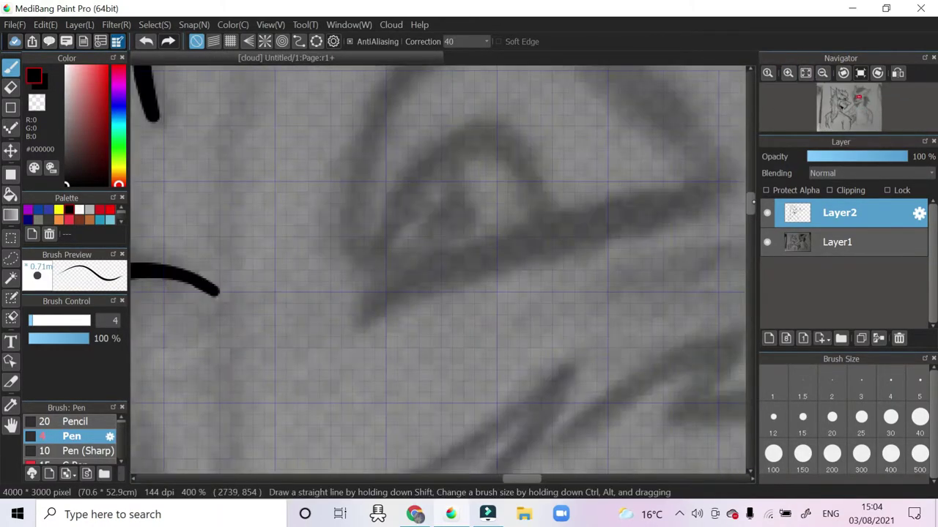
pyautogui.moveTo(656, 290)
pyautogui.mouseDown()
pyautogui.moveTo(691, 329)
pyautogui.moveTo(345, 416)
pyautogui.mouseUp()
pyautogui.click(145, 41)
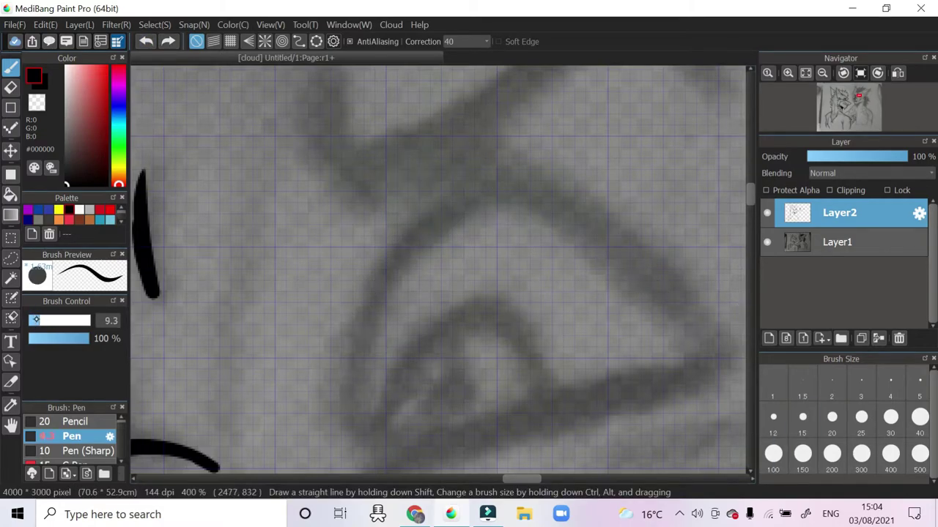
pyautogui.moveTo(680, 328)
pyautogui.mouseDown()
pyautogui.moveTo(356, 418)
pyautogui.moveTo(370, 438)
pyautogui.mouseUp()
pyautogui.moveTo(707, 356); pyautogui.dragTo(344, 476)
pyautogui.scroll(1, 791, 118)
pyautogui.scroll(-2, 791, 119)
pyautogui.hotkey('ctrl', 'z')
pyautogui.moveTo(699, 268)
pyautogui.mouseDown()
pyautogui.moveTo(638, 278)
pyautogui.moveTo(354, 377)
pyautogui.mouseUp()
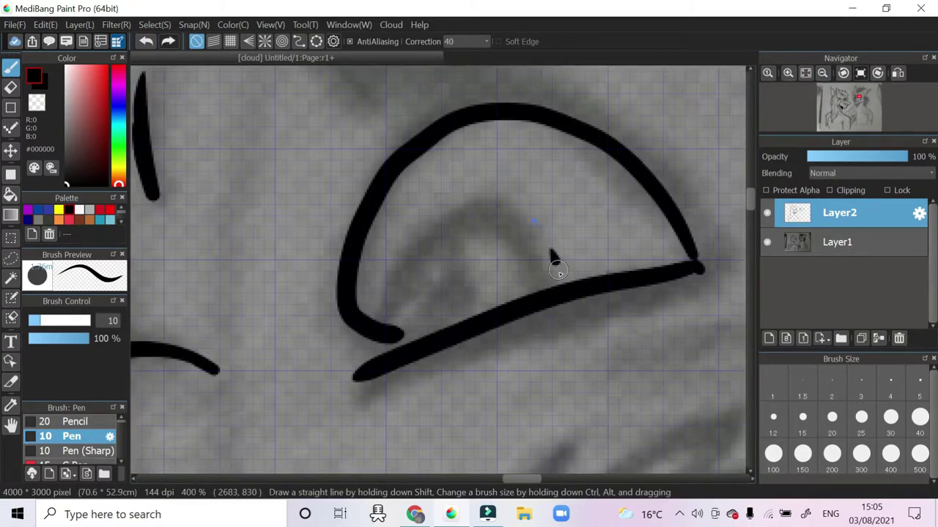
# Undo the near eye's outline strokes and redraw the arched upper lid meeting the slanted lower lid at both corners
pyautogui.click(147, 42)
pyautogui.click(168, 41)
pyautogui.click(146, 41)
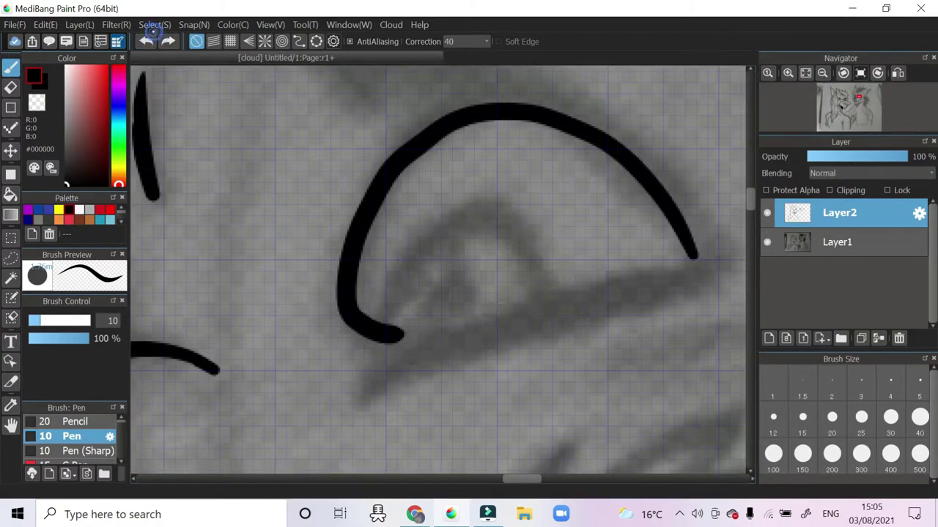
pyautogui.click(147, 41)
pyautogui.moveTo(691, 256)
pyautogui.mouseDown()
pyautogui.moveTo(477, 105)
pyautogui.moveTo(383, 350)
pyautogui.moveTo(709, 264)
pyautogui.mouseUp()
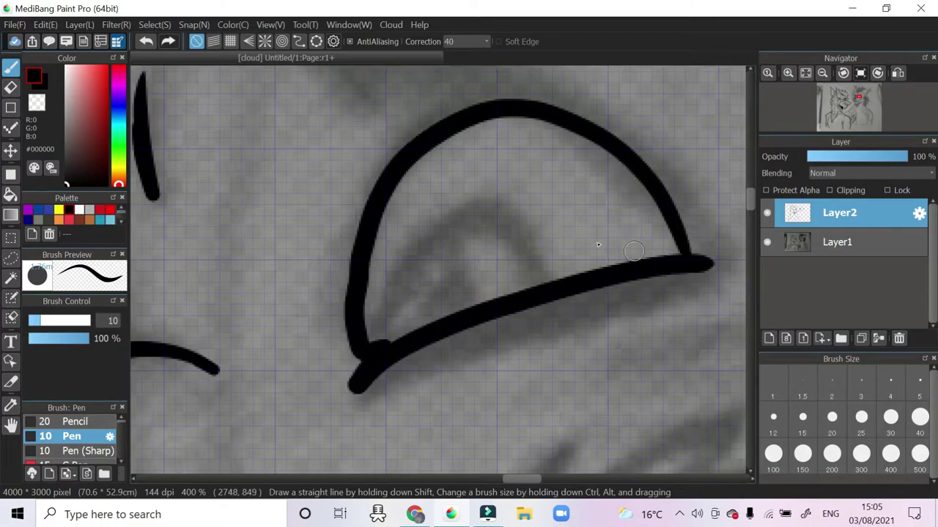
# Try inking the iris inside the near eye with the pen at size 4
pyautogui.click(890, 380)
pyautogui.moveTo(554, 281)
pyautogui.mouseDown()
pyautogui.moveTo(544, 252)
pyautogui.moveTo(371, 343)
pyautogui.mouseUp()
pyautogui.moveTo(512, 478)
pyautogui.mouseDown()
pyautogui.moveTo(486, 470)
pyautogui.moveTo(522, 478)
pyautogui.mouseUp()
pyautogui.click(146, 41)
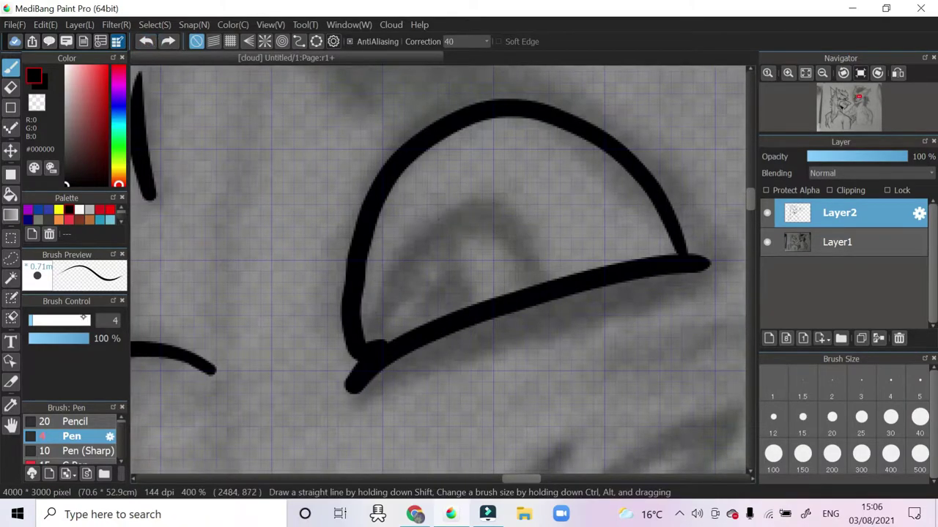
# Erase the iris arc, highlight and pupil from inside the second character's far eye with a size 5 eraser
pyautogui.scroll(-3, 439, 271)
pyautogui.click(806, 73)
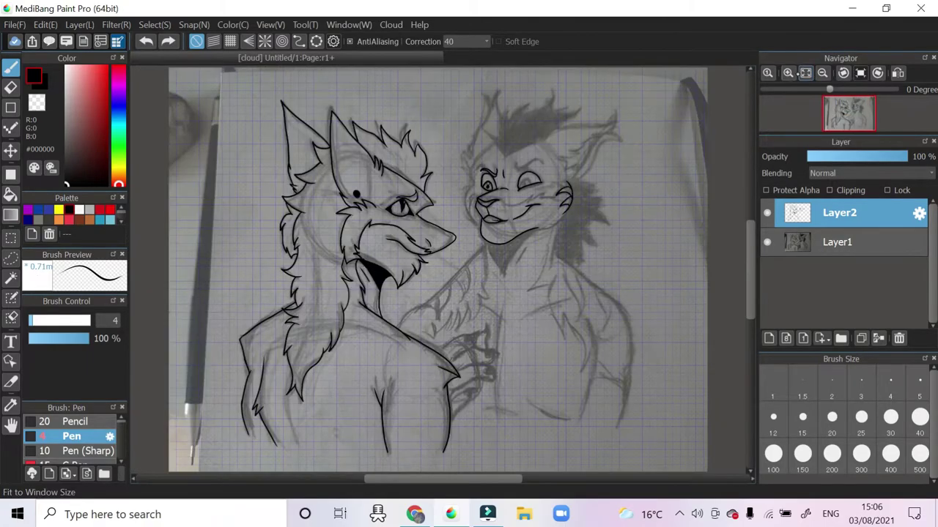
pyautogui.scroll(5, 465, 466)
pyautogui.scroll(-5, 465, 467)
pyautogui.hscroll(3, 465, 467)
pyautogui.press('e')
pyautogui.moveTo(469, 344)
pyautogui.mouseDown()
pyautogui.moveTo(441, 259)
pyautogui.moveTo(438, 274)
pyautogui.mouseUp()
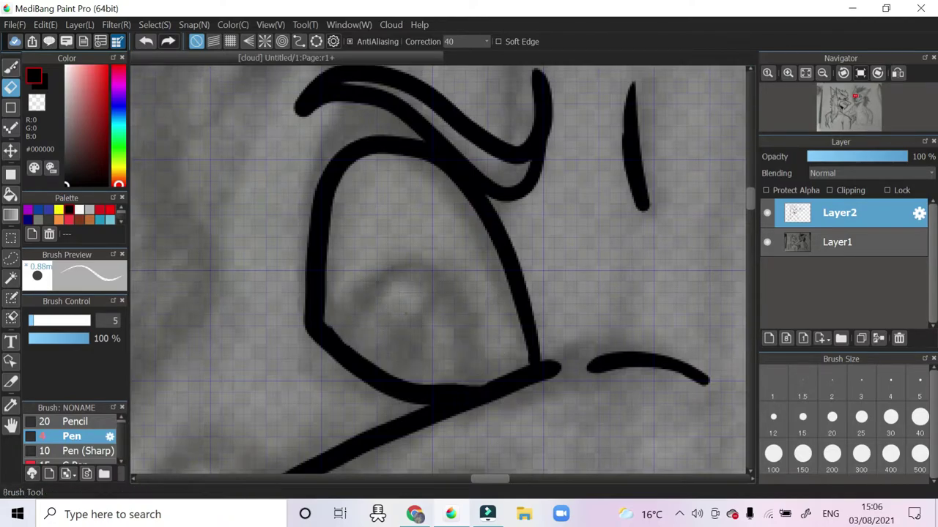
# Redraw the far eye's iris arc with the thinner size 4 pen
pyautogui.hotkey('ctrl', '+')
pyautogui.press('b')
pyautogui.moveTo(488, 448)
pyautogui.mouseDown()
pyautogui.moveTo(435, 280)
pyautogui.moveTo(285, 359)
pyautogui.mouseUp()
# Ink the near eye's iris arc with a small highlight and pupil outline inside it, using the size 4 pen
pyautogui.hscroll(1, 242, 359)
pyautogui.hscroll(3, 526, 449)
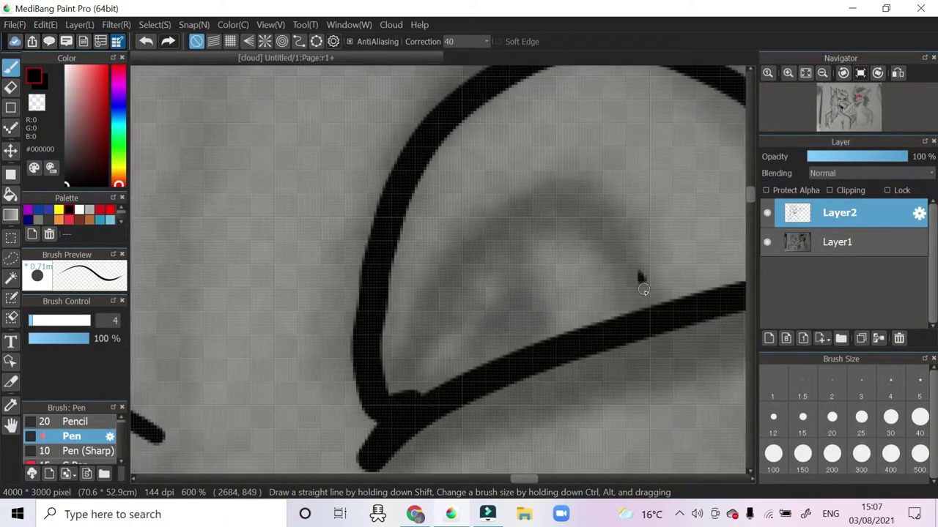
pyautogui.moveTo(644, 289)
pyautogui.mouseDown()
pyautogui.moveTo(595, 202)
pyautogui.moveTo(427, 319)
pyautogui.mouseUp()
pyautogui.moveTo(516, 287); pyautogui.dragTo(469, 370)
# Ink a small round highlight and the pupil outline below it inside the far eye's iris
pyautogui.hscroll(-5, 476, 330)
pyautogui.moveTo(425, 280); pyautogui.dragTo(454, 287)
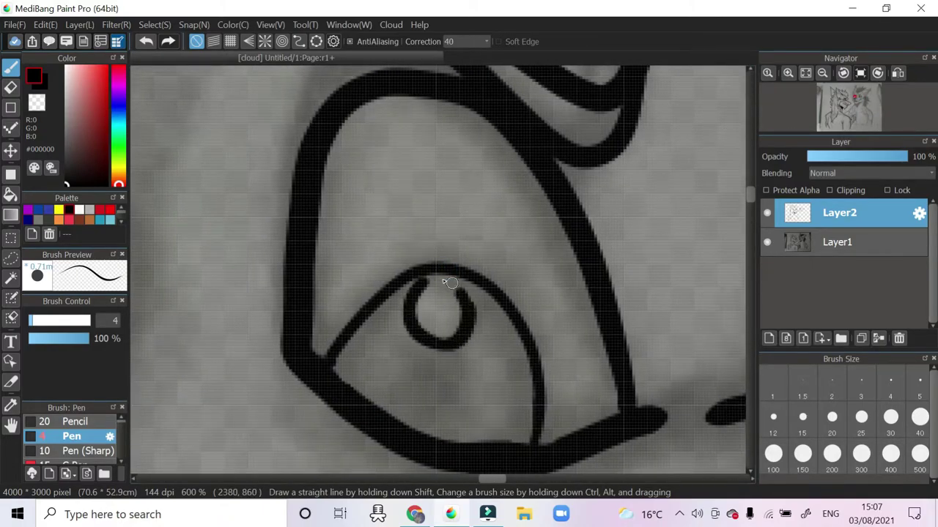
pyautogui.moveTo(430, 349); pyautogui.dragTo(432, 353)
pyautogui.scroll(-5, 432, 353)
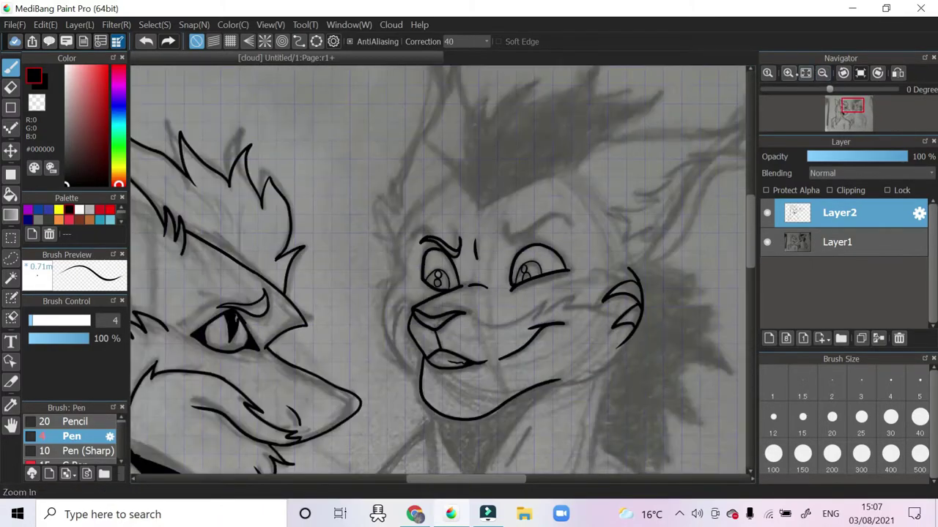
# Close the highlight outlines and fill the pupils of both eyes solid black with the size 4 pen
pyautogui.scroll(8, 439, 329)
pyautogui.scroll(3, 506, 253)
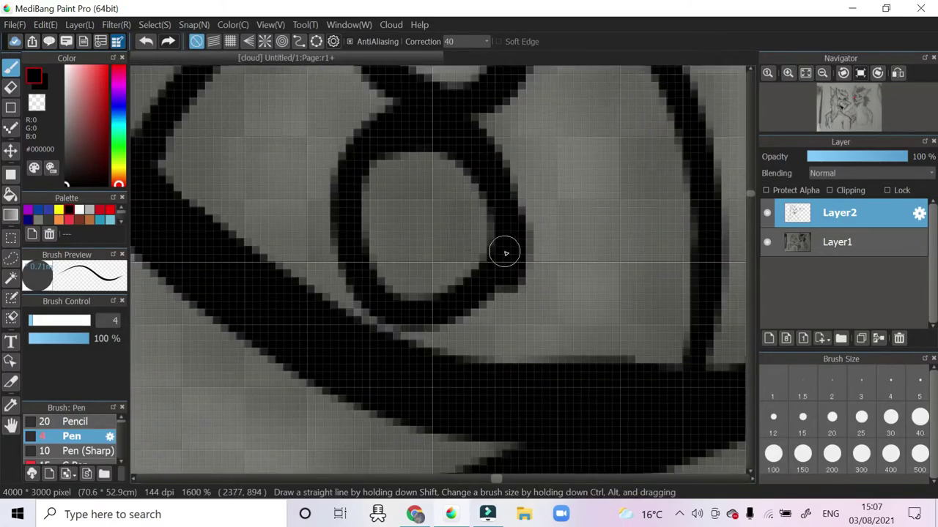
pyautogui.moveTo(505, 252)
pyautogui.mouseDown()
pyautogui.moveTo(409, 238)
pyautogui.moveTo(425, 181)
pyautogui.moveTo(406, 224)
pyautogui.moveTo(468, 177)
pyautogui.moveTo(458, 275)
pyautogui.moveTo(381, 243)
pyautogui.moveTo(378, 184)
pyautogui.moveTo(389, 258)
pyautogui.moveTo(503, 210)
pyautogui.moveTo(423, 306)
pyautogui.mouseUp()
pyautogui.scroll(-1, 298, 293)
pyautogui.scroll(1, 738, 278)
pyautogui.scroll(-1, 535, 262)
pyautogui.scroll(1, 534, 262)
pyautogui.moveTo(543, 352)
pyautogui.mouseDown()
pyautogui.moveTo(534, 262)
pyautogui.moveTo(623, 329)
pyautogui.moveTo(597, 301)
pyautogui.mouseUp()
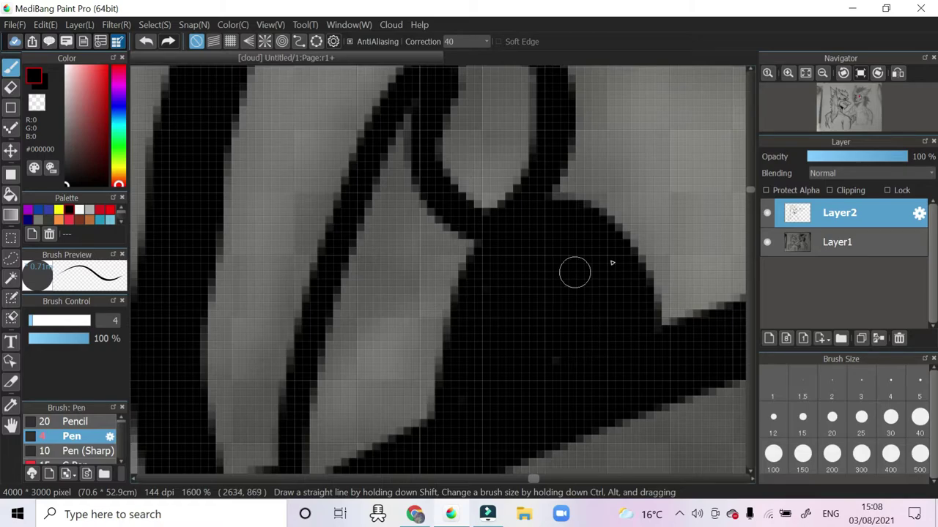
pyautogui.scroll(-3, 548, 284)
# Ink the near eyebrow with the pen at size 10 and add a short crease beneath it at size 8.1
pyautogui.press(']')
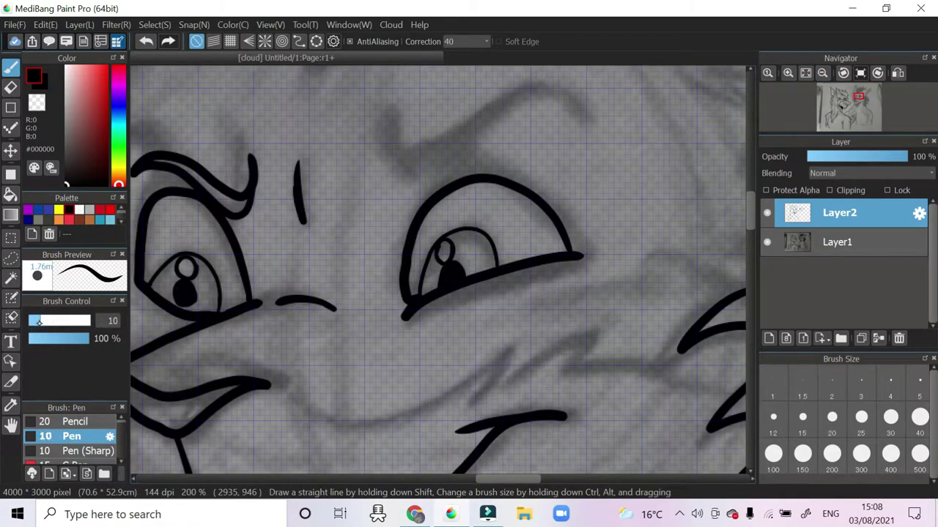
pyautogui.scroll(1, 461, 322)
pyautogui.scroll(2, 356, 192)
pyautogui.moveTo(369, 177)
pyautogui.mouseDown()
pyautogui.moveTo(490, 214)
pyautogui.moveTo(531, 191)
pyautogui.moveTo(371, 176)
pyautogui.mouseUp()
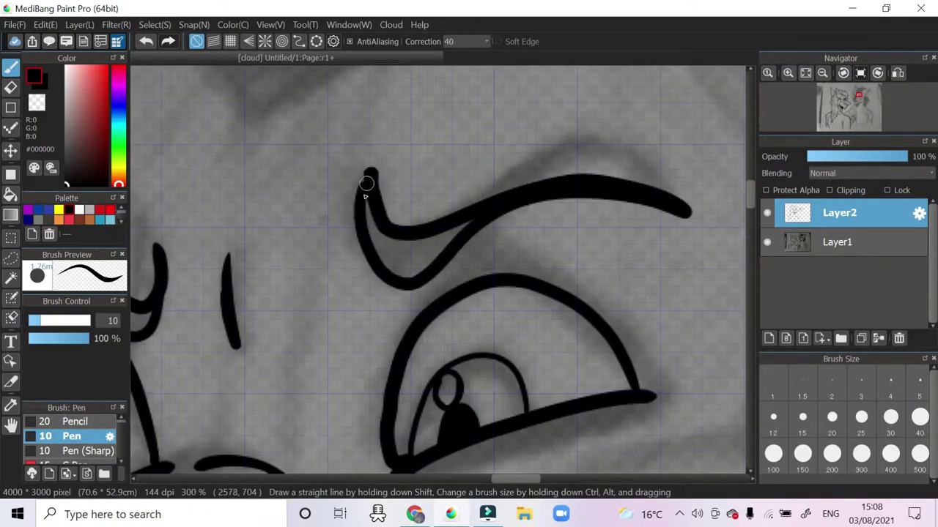
pyautogui.press('[')
pyautogui.click(535, 247)
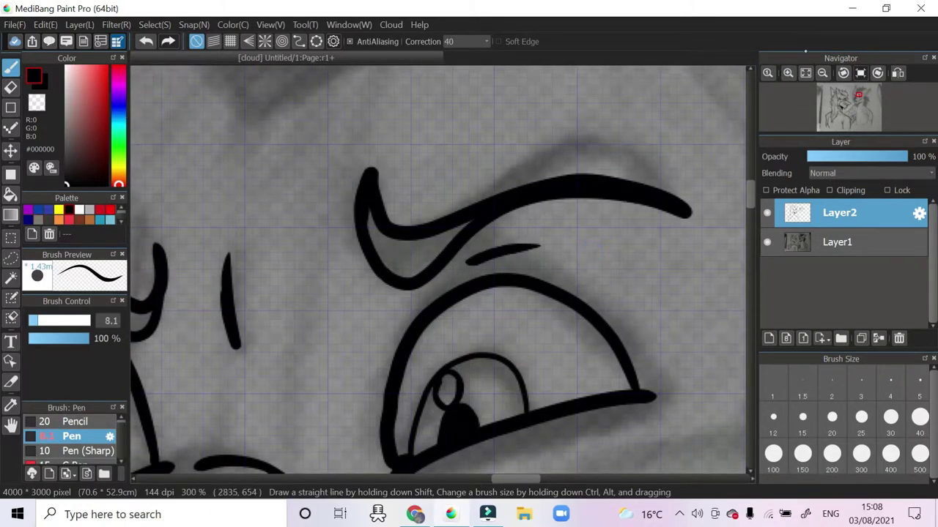
# Hide and show the sketch layer to examine the inked eyes and brows on their own
pyautogui.click(805, 73)
pyautogui.click(767, 242)
pyautogui.click(767, 242)
pyautogui.click(767, 242)
pyautogui.click(767, 241)
pyautogui.click(787, 73)
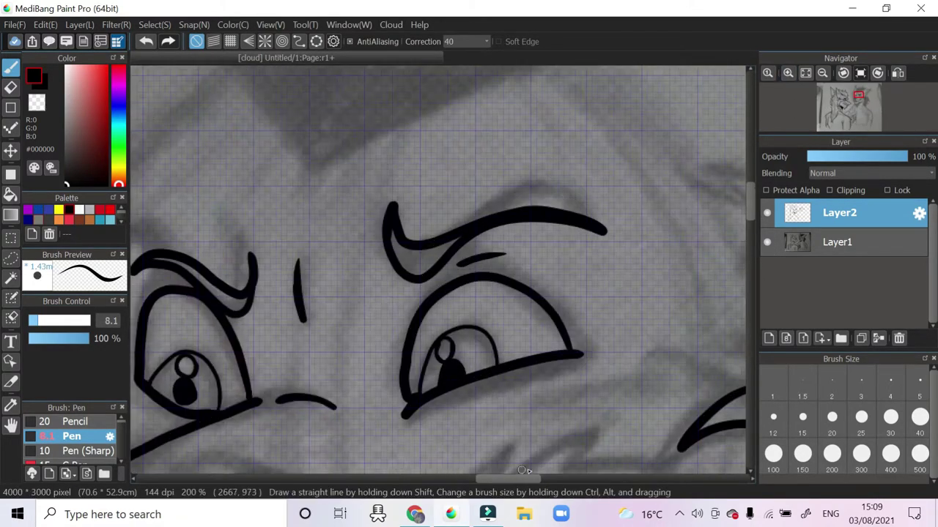
# Ink the long curved upper edge of the second character's near ear with the pen at size 10.4
pyautogui.hscroll(5, 440, 271)
pyautogui.moveTo(473, 345)
pyautogui.mouseDown()
pyautogui.moveTo(681, 242)
pyautogui.moveTo(714, 132)
pyautogui.mouseUp()
pyautogui.hotkey('ctrl', 'z')
pyautogui.click(772, 417)
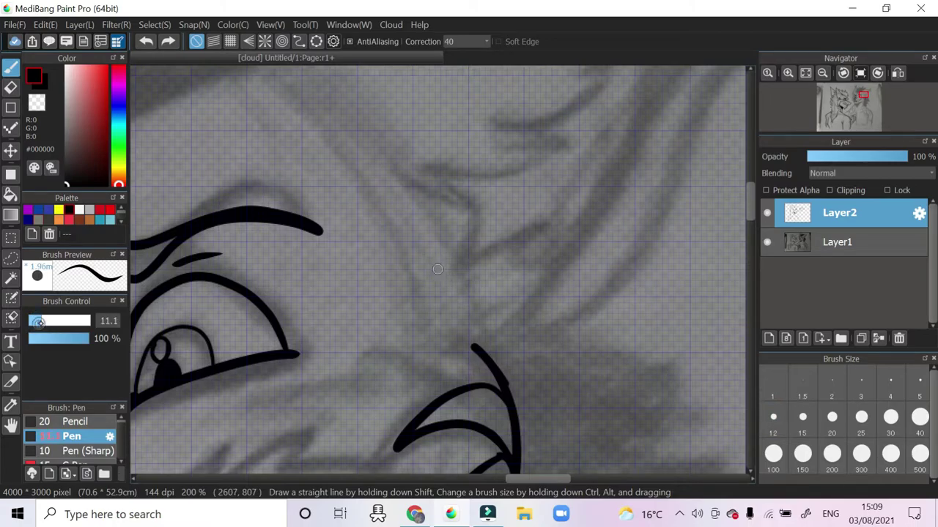
pyautogui.moveTo(493, 366); pyautogui.dragTo(741, 115)
pyautogui.scroll(5, 381, 147)
pyautogui.moveTo(311, 204); pyautogui.dragTo(744, 110)
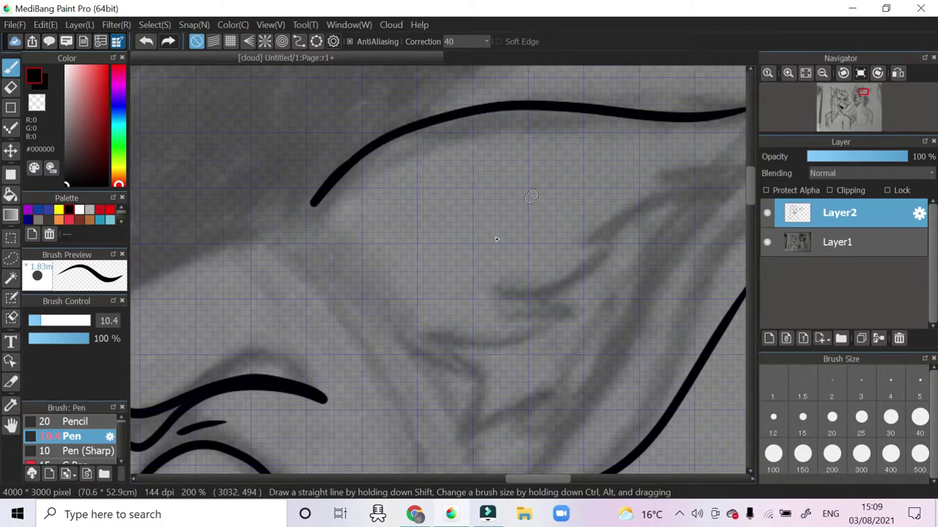
# Undo the ear's lower edge and redraw it curving from a notched, pointed tip down to the cheek
pyautogui.moveTo(542, 478); pyautogui.dragTo(556, 478)
pyautogui.hotkey('ctrl', 'z')
pyautogui.hotkey('ctrl', 'z')
pyautogui.moveTo(555, 308)
pyautogui.mouseDown()
pyautogui.moveTo(677, 79)
pyautogui.moveTo(192, 220)
pyautogui.moveTo(668, 77)
pyautogui.moveTo(548, 302)
pyautogui.moveTo(421, 463)
pyautogui.mouseUp()
pyautogui.hotkey('ctrl', 'z')
pyautogui.scroll(-5, 449, 269)
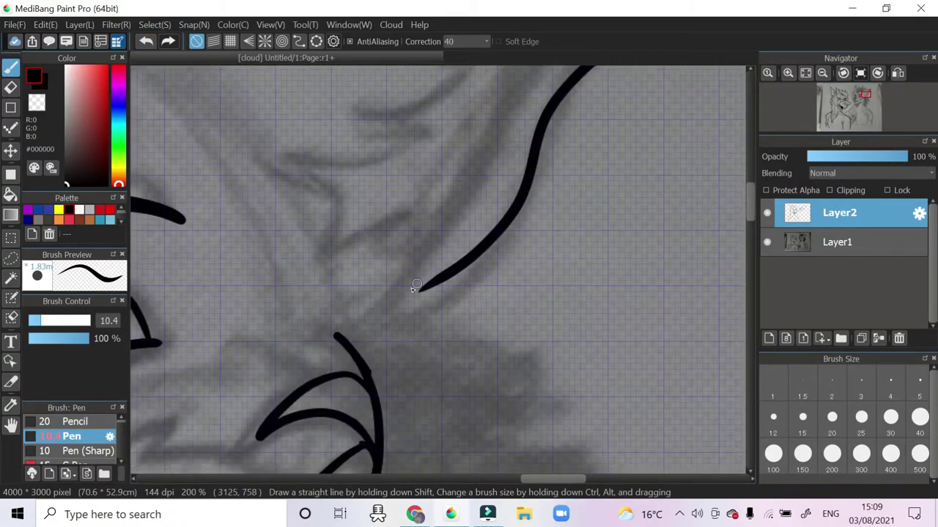
pyautogui.scroll(4, 450, 209)
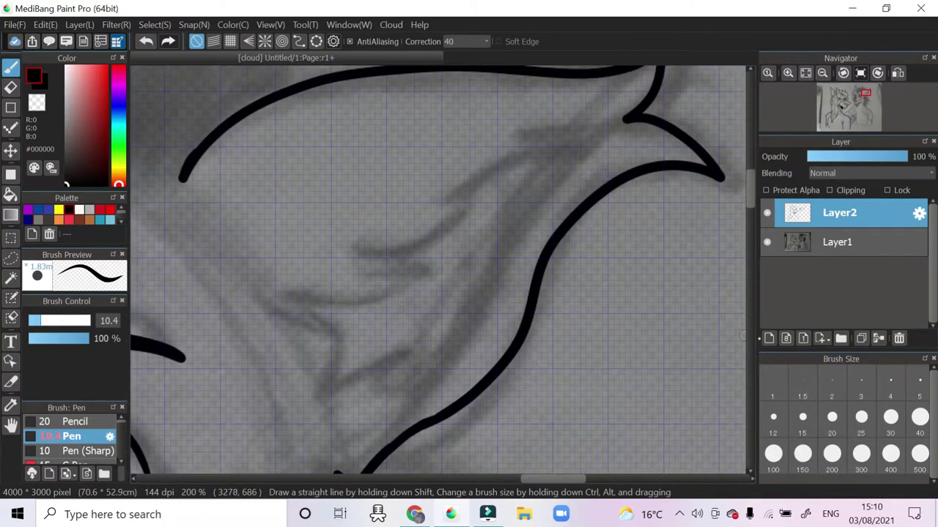
# Ink the jagged inner fur outline inside the near ear with the pen at size 5
pyautogui.click(919, 379)
pyautogui.moveTo(467, 195); pyautogui.dragTo(449, 339)
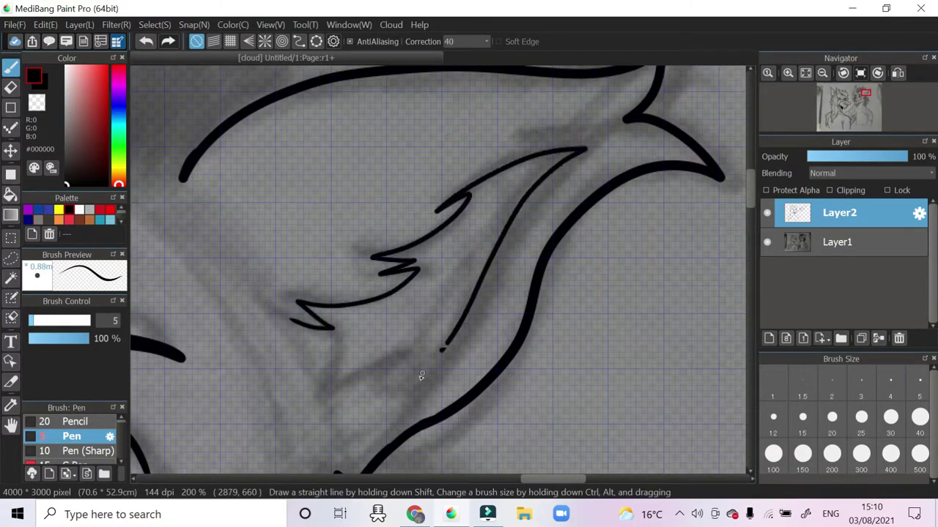
pyautogui.hotkey('ctrl', 'z')
# Add short curved cross lines dividing the inner ear shape from its tip towards its base
pyautogui.moveTo(831, 88); pyautogui.dragTo(849, 89)
pyautogui.click(789, 75)
pyautogui.click(789, 75)
pyautogui.moveTo(493, 322); pyautogui.dragTo(479, 348)
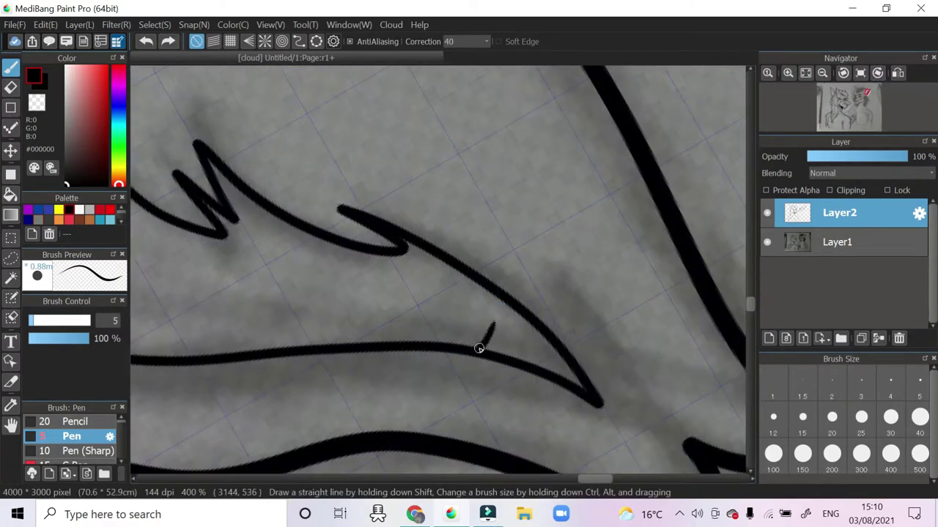
pyautogui.hotkey('ctrl', 'z')
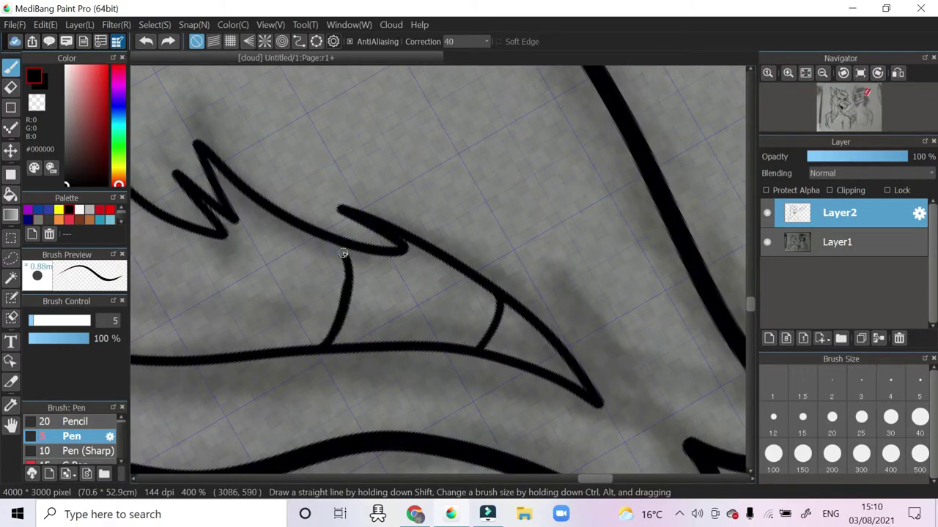
pyautogui.moveTo(493, 262); pyautogui.dragTo(457, 347)
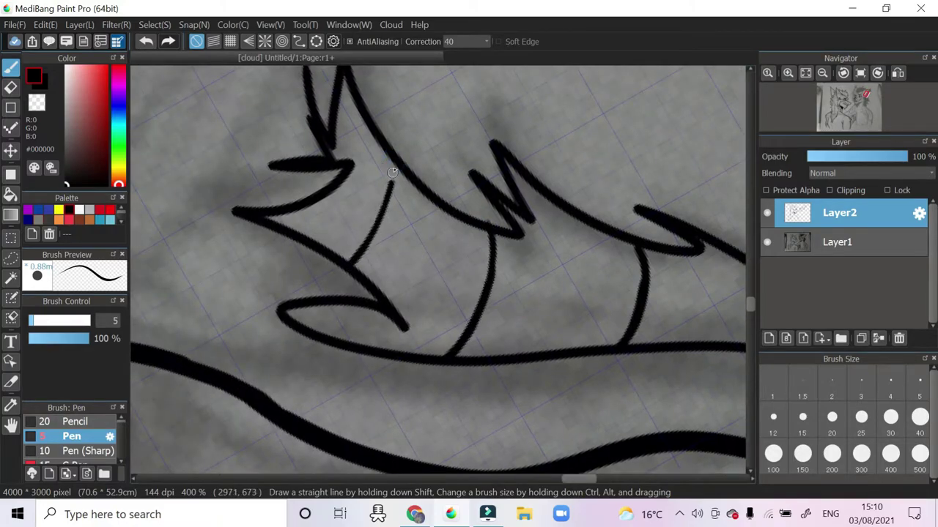
pyautogui.moveTo(391, 182); pyautogui.dragTo(396, 159)
# Examine the ear and face line art at normal orientation with the sketch layer hidden and shown
pyautogui.press('e')
pyautogui.click(843, 73)
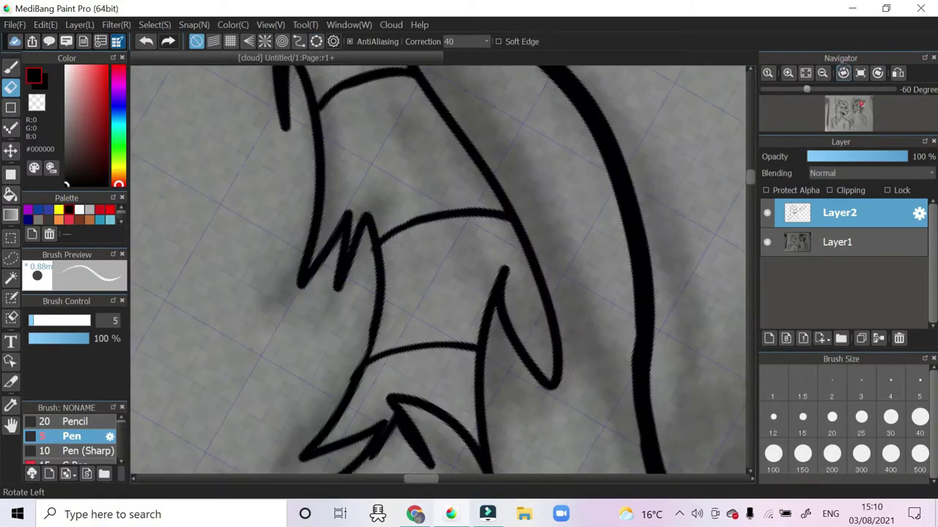
pyautogui.click(877, 72)
pyautogui.click(878, 72)
pyautogui.click(821, 72)
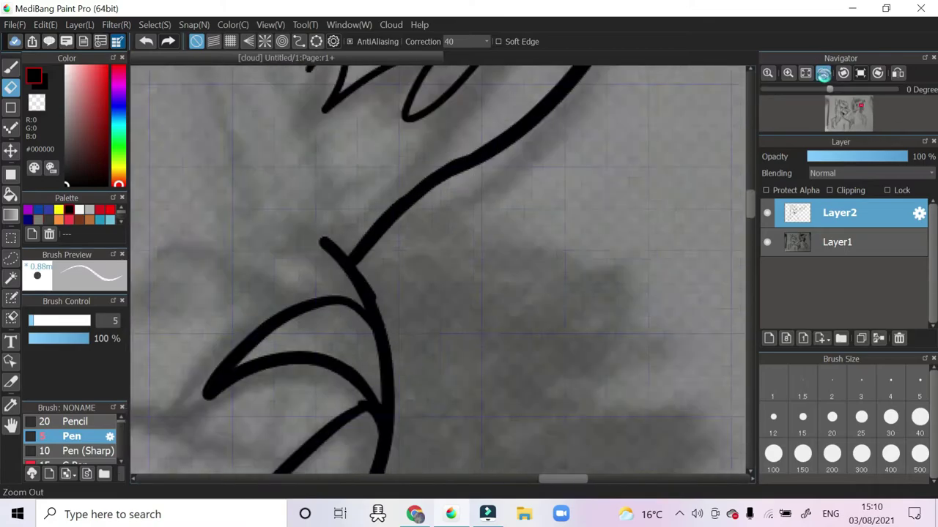
pyautogui.click(822, 73)
pyautogui.click(767, 242)
pyautogui.moveTo(476, 480)
pyautogui.mouseDown()
pyautogui.moveTo(387, 479)
pyautogui.moveTo(445, 464)
pyautogui.moveTo(476, 469)
pyautogui.mouseUp()
pyautogui.click(767, 242)
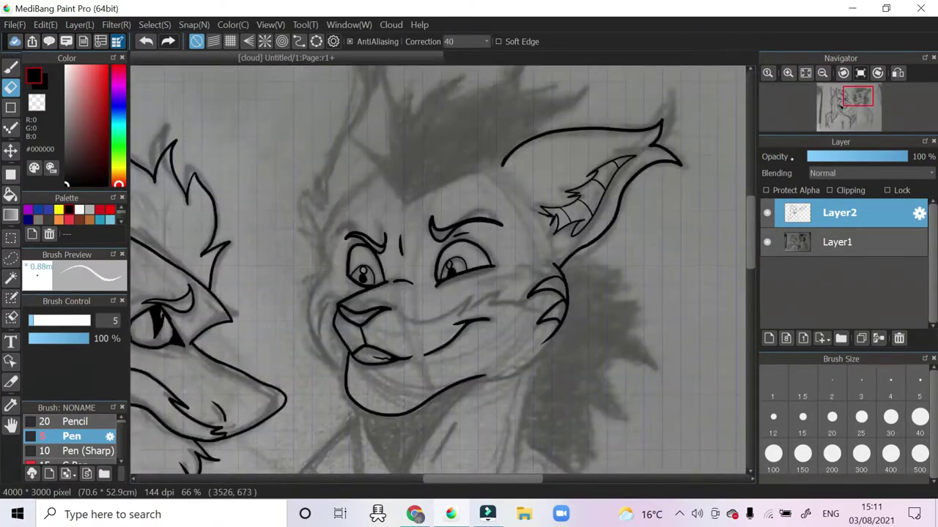
# Extend the jaw line below the cheek fur and ink the back of the neck downward with the size 10 pen
pyautogui.scroll(5, 513, 330)
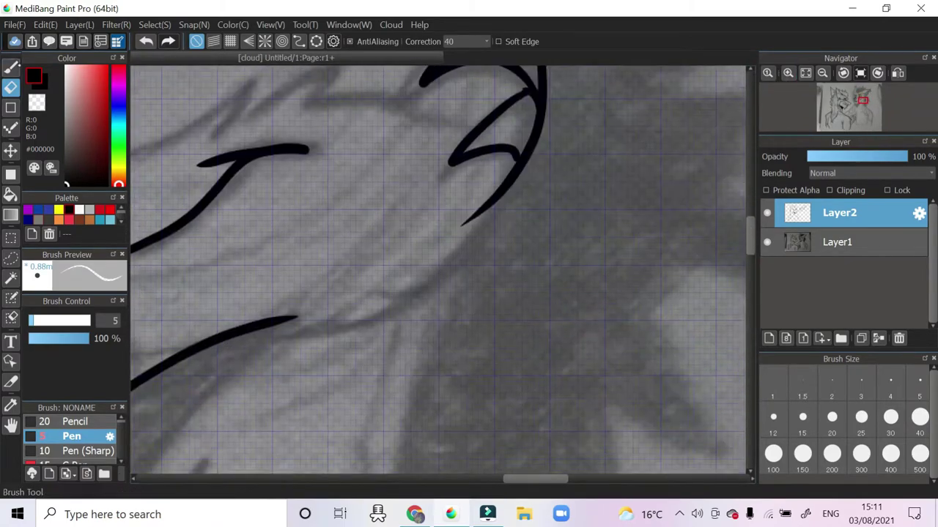
pyautogui.press('b')
pyautogui.click(774, 419)
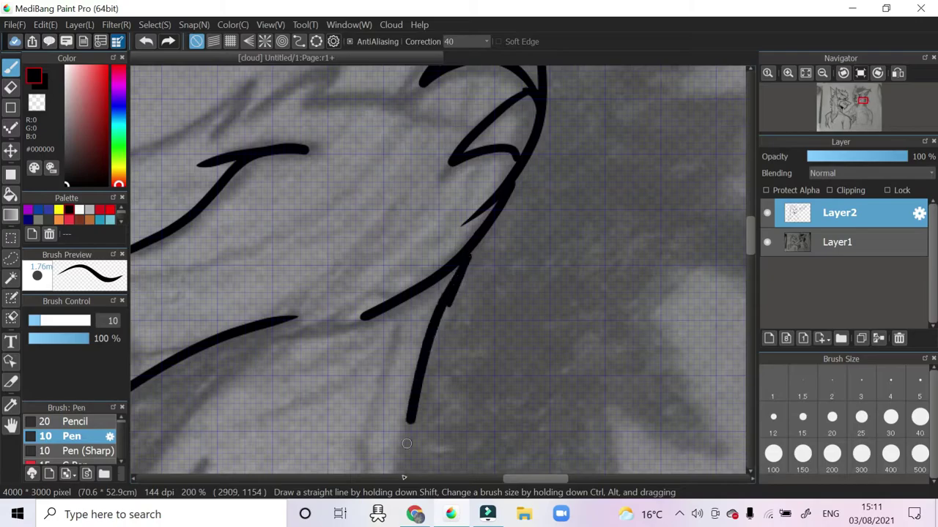
pyautogui.scroll(-3, 425, 226)
pyautogui.hotkey('ctrl', 'z')
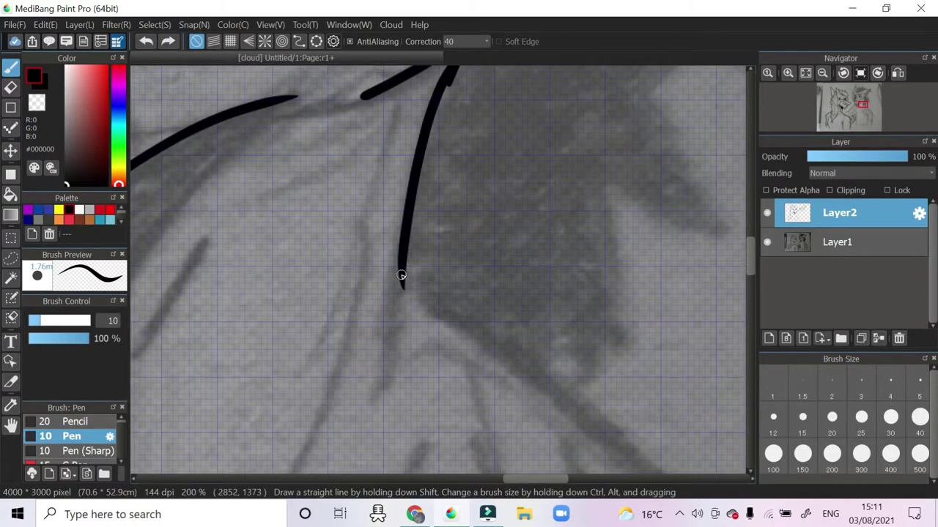
# Ink a slanted neck crease and outline the pointed shadow shape beneath the chin
pyautogui.hscroll(-5, 623, 282)
pyautogui.moveTo(409, 368); pyautogui.dragTo(506, 235)
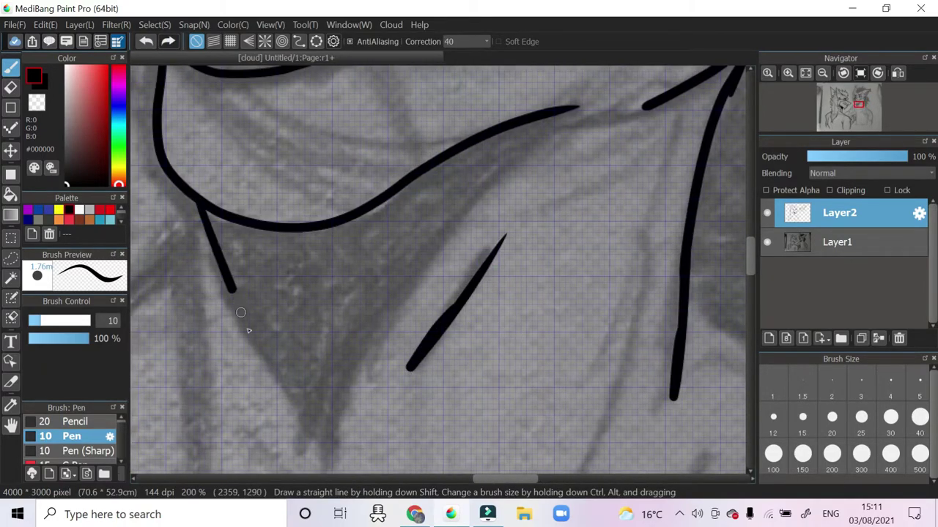
pyautogui.moveTo(228, 280)
pyautogui.mouseDown()
pyautogui.moveTo(369, 319)
pyautogui.moveTo(521, 160)
pyautogui.mouseUp()
pyautogui.moveTo(268, 260); pyautogui.dragTo(301, 369)
pyautogui.hotkey('ctrl', 'z')
pyautogui.scroll(10, 440, 271)
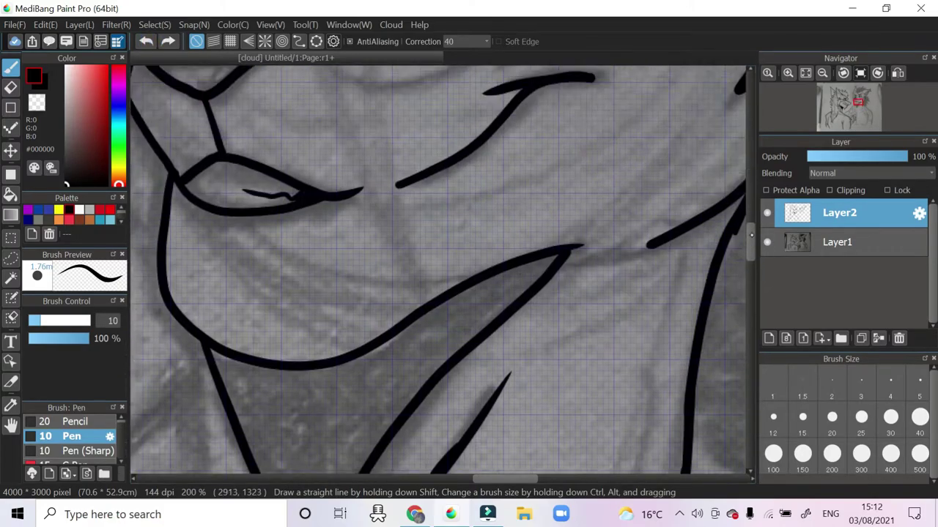
# Ink the marking line from the nose across the cheek to the side fur, with jagged tufts, using the size 5 pen
pyautogui.scroll(1, 451, 318)
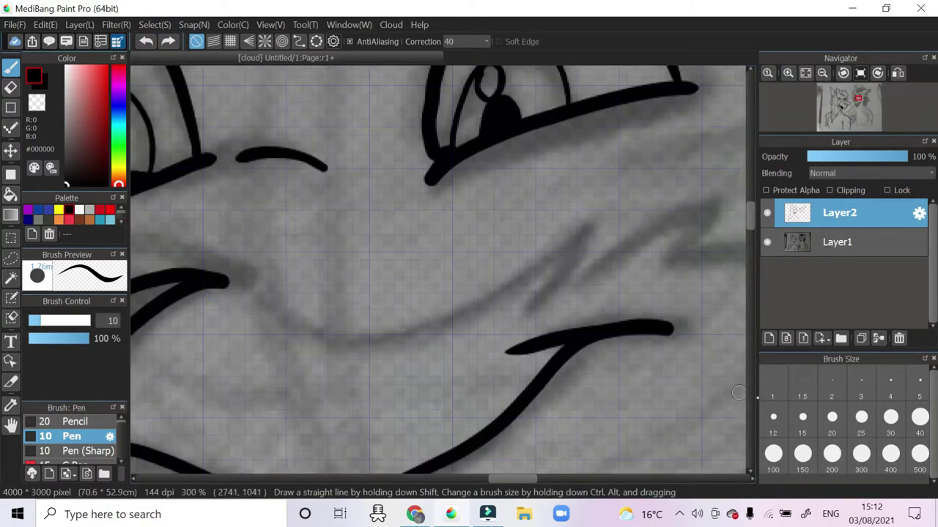
pyautogui.press('[')
pyautogui.moveTo(222, 282); pyautogui.dragTo(517, 278)
pyautogui.moveTo(507, 316)
pyautogui.mouseDown()
pyautogui.moveTo(735, 250)
pyautogui.moveTo(346, 249)
pyautogui.mouseUp()
pyautogui.hotkey('ctrl', 'z')
pyautogui.moveTo(533, 312); pyautogui.dragTo(482, 276)
pyautogui.moveTo(539, 439); pyautogui.dragTo(514, 324)
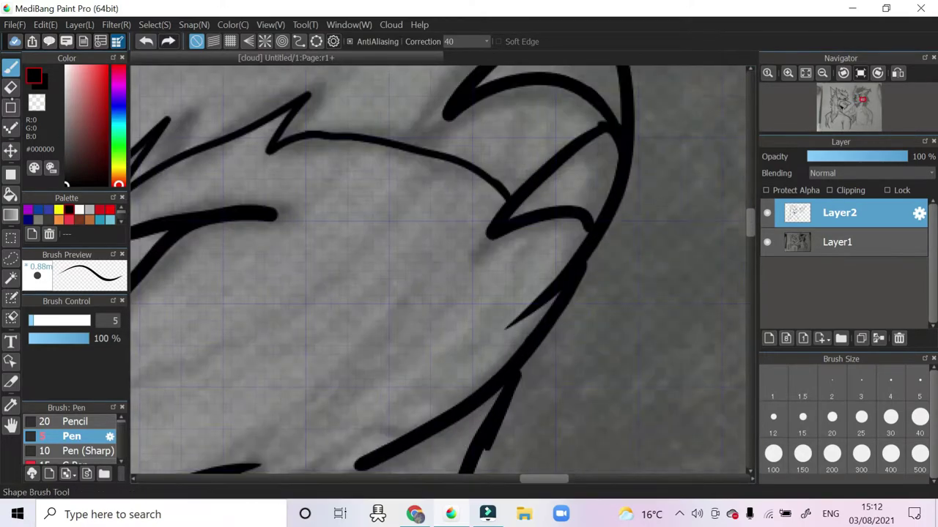
# Tidy the jaw line below the cheek fur, reinforcing the stroke and erasing the stray spike with the size 5 eraser
pyautogui.press('e')
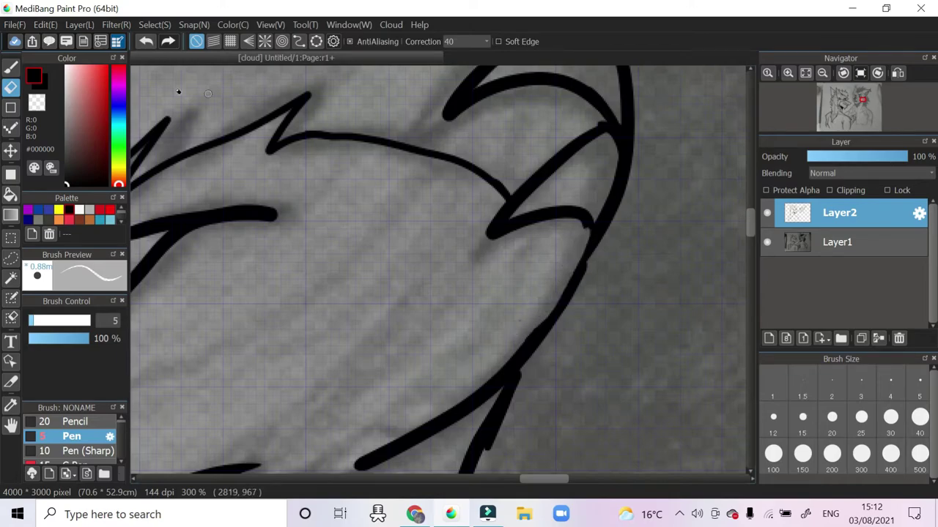
pyautogui.hotkey('ctrl', 'z')
pyautogui.press('b')
pyautogui.scroll(1, 589, 179)
pyautogui.moveTo(588, 179)
pyautogui.mouseDown()
pyautogui.moveTo(564, 103)
pyautogui.moveTo(553, 196)
pyautogui.mouseUp()
pyautogui.press('e')
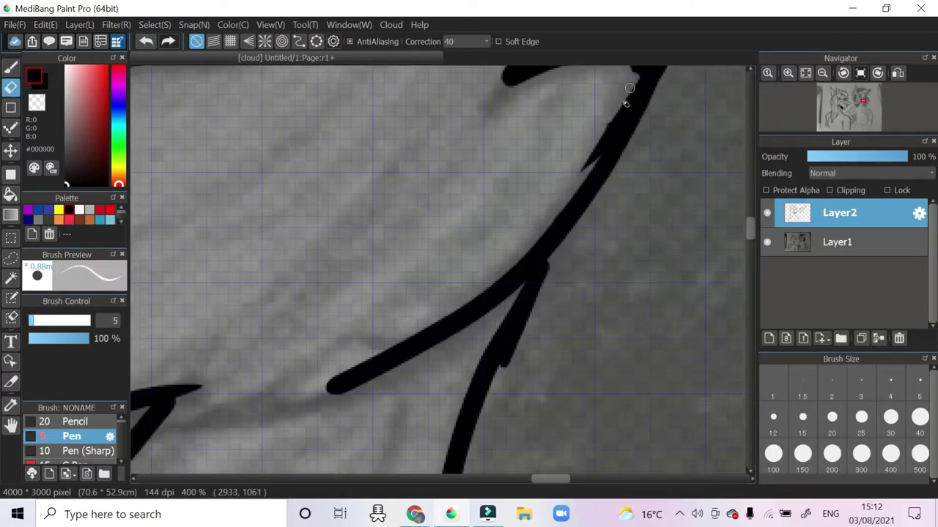
pyautogui.scroll(-4, 546, 269)
# Fill the pointed shadow beneath the chin solid black with the pen, starting at size 12 and continuing at size 20
pyautogui.press('b')
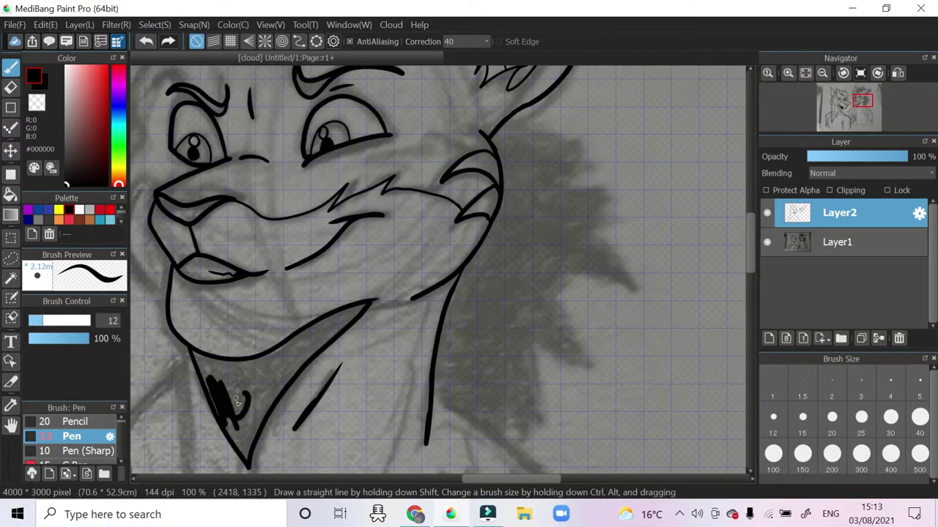
pyautogui.press(']')
pyautogui.press(']')
pyautogui.moveTo(437, 269); pyautogui.dragTo(477, 270)
pyautogui.scroll(2, 477, 293)
pyautogui.moveTo(446, 227)
pyautogui.mouseDown()
pyautogui.moveTo(504, 236)
pyautogui.moveTo(546, 184)
pyautogui.mouseUp()
pyautogui.moveTo(470, 295)
pyautogui.mouseDown()
pyautogui.moveTo(496, 237)
pyautogui.moveTo(607, 164)
pyautogui.moveTo(544, 189)
pyautogui.moveTo(595, 183)
pyautogui.moveTo(555, 263)
pyautogui.moveTo(704, 94)
pyautogui.mouseUp()
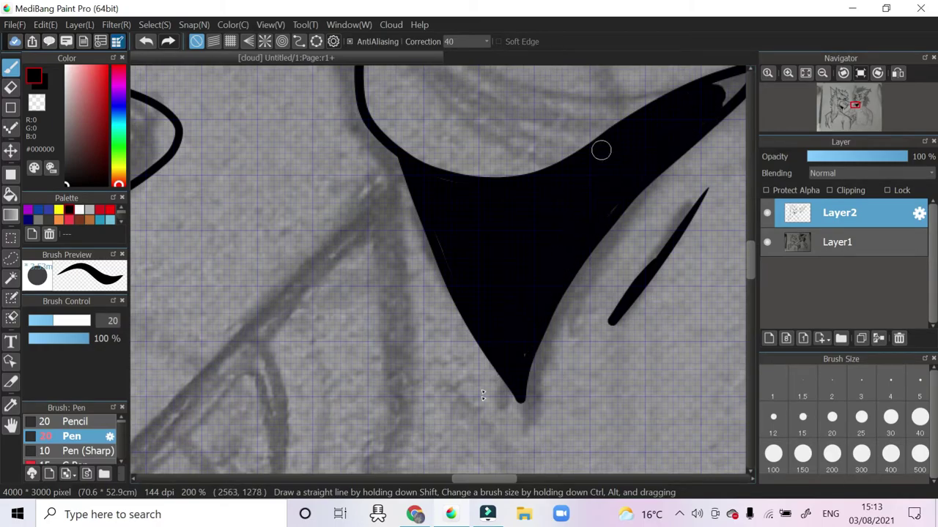
pyautogui.hscroll(5, 621, 195)
pyautogui.scroll(3, 586, 190)
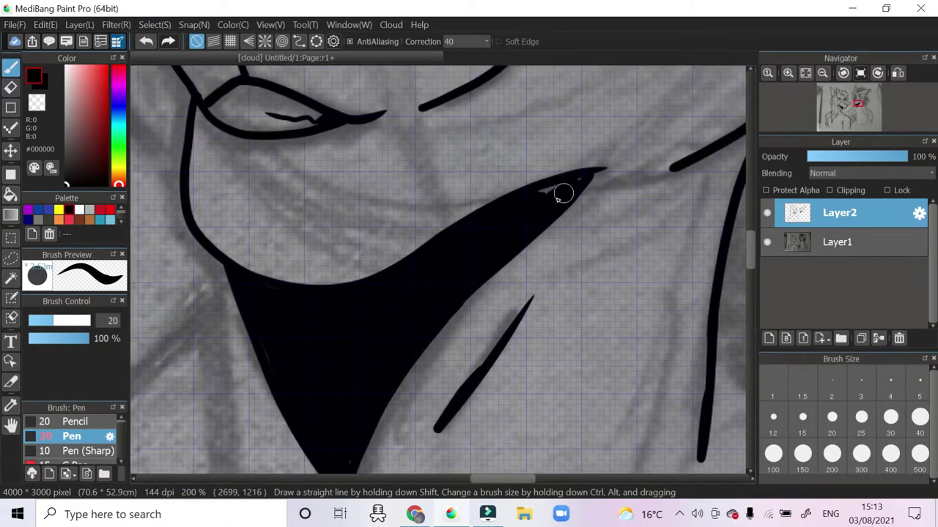
# Ink the jagged lower and front edges of the second character's hair above the brow with the pen at size 12
pyautogui.scroll(15, 483, 344)
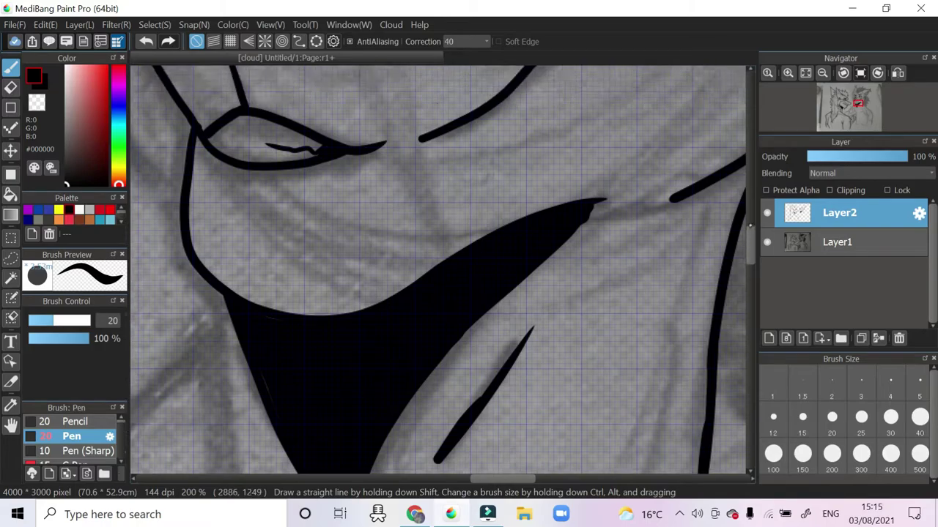
pyautogui.scroll(-2, 712, 175)
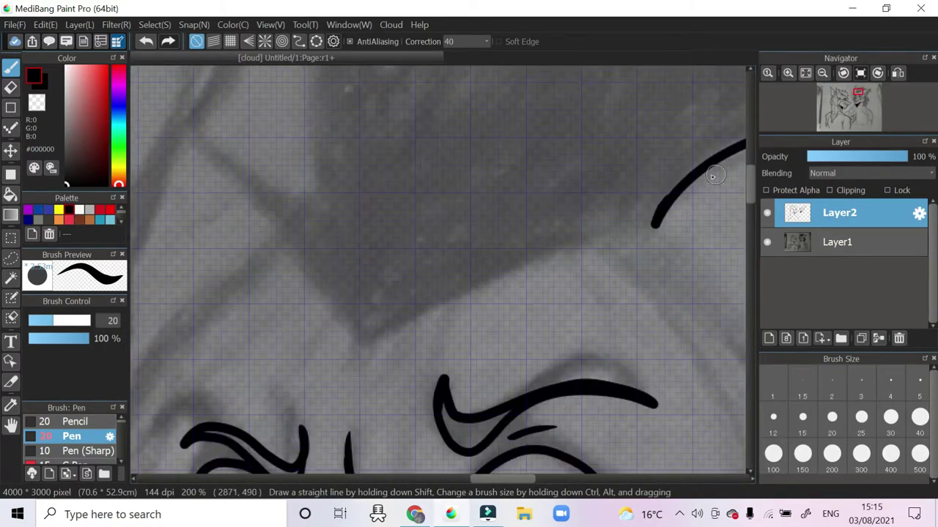
pyautogui.click(773, 417)
pyautogui.moveTo(342, 319)
pyautogui.mouseDown()
pyautogui.moveTo(261, 203)
pyautogui.moveTo(319, 220)
pyautogui.mouseUp()
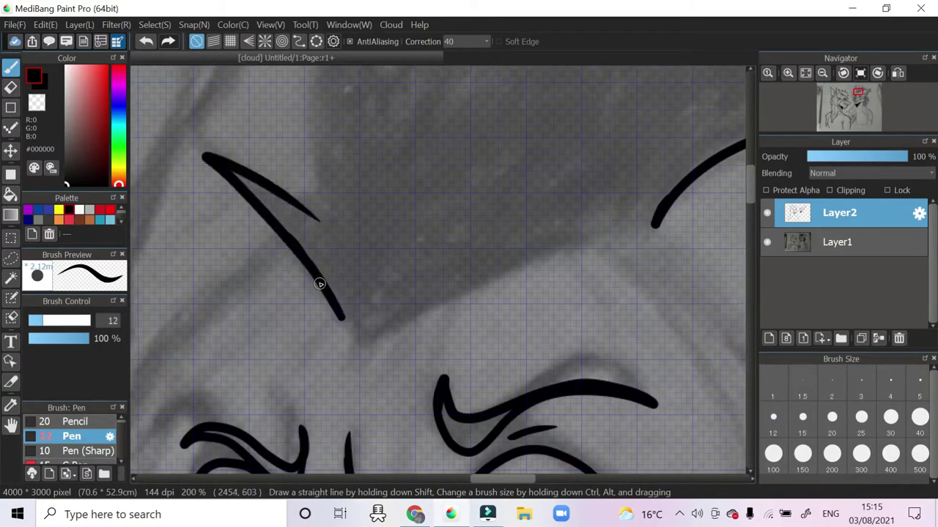
pyautogui.moveTo(441, 296); pyautogui.dragTo(654, 225)
pyautogui.scroll(3, 383, 241)
pyautogui.moveTo(317, 348); pyautogui.dragTo(388, 156)
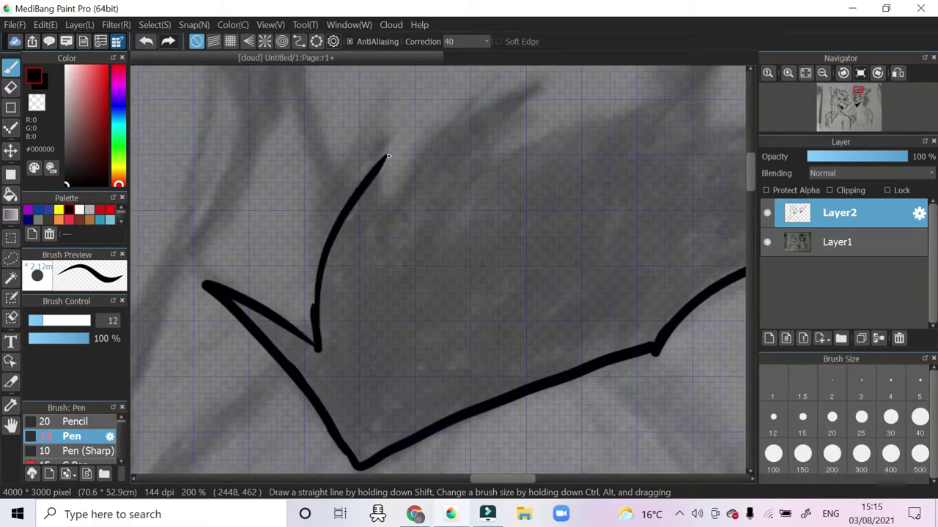
pyautogui.hotkey('ctrl', 'z')
pyautogui.moveTo(320, 359)
pyautogui.mouseDown()
pyautogui.moveTo(381, 141)
pyautogui.moveTo(529, 88)
pyautogui.mouseUp()
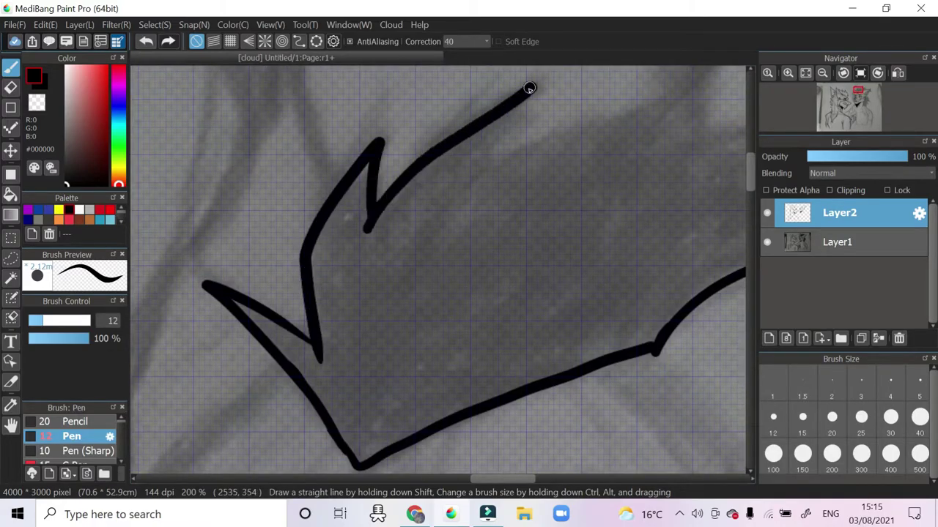
# Ink the top of the hair back to its pointed tip and the jagged hair tufts behind the ear
pyautogui.hscroll(5, 463, 471)
pyautogui.moveTo(555, 264)
pyautogui.mouseDown()
pyautogui.moveTo(693, 147)
pyautogui.moveTo(544, 130)
pyautogui.moveTo(489, 101)
pyautogui.moveTo(269, 179)
pyautogui.mouseUp()
pyautogui.scroll(-3, 439, 293)
pyautogui.hscroll(5, 366, 256)
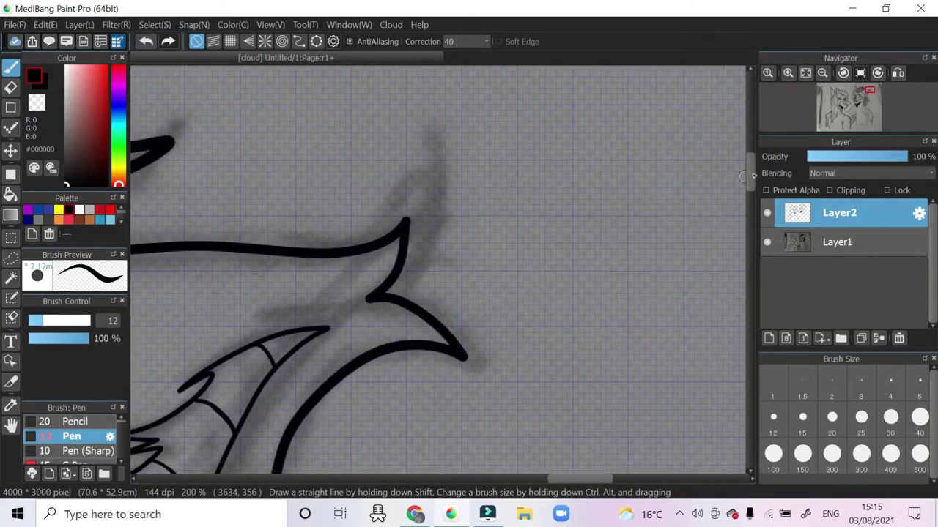
pyautogui.moveTo(341, 294); pyautogui.dragTo(275, 428)
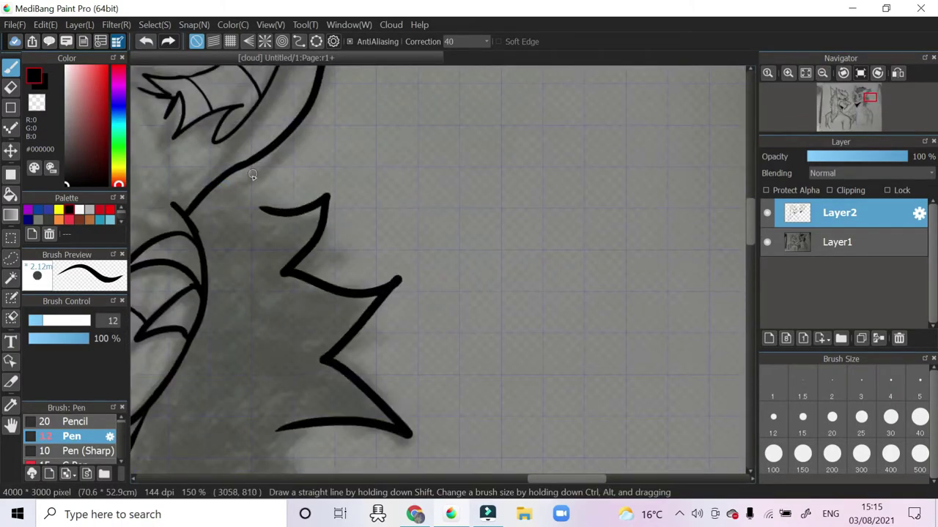
# Finish the lower hair tufts behind the neck and ink the start of the shoulder line below them with the size 10 pen
pyautogui.scroll(-5, 440, 271)
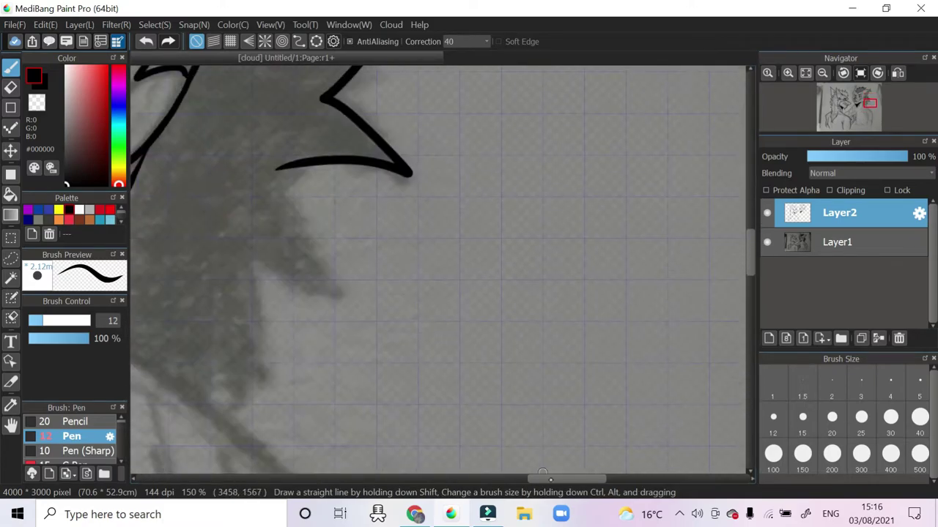
pyautogui.hscroll(-3, 439, 271)
pyautogui.moveTo(449, 204); pyautogui.dragTo(404, 358)
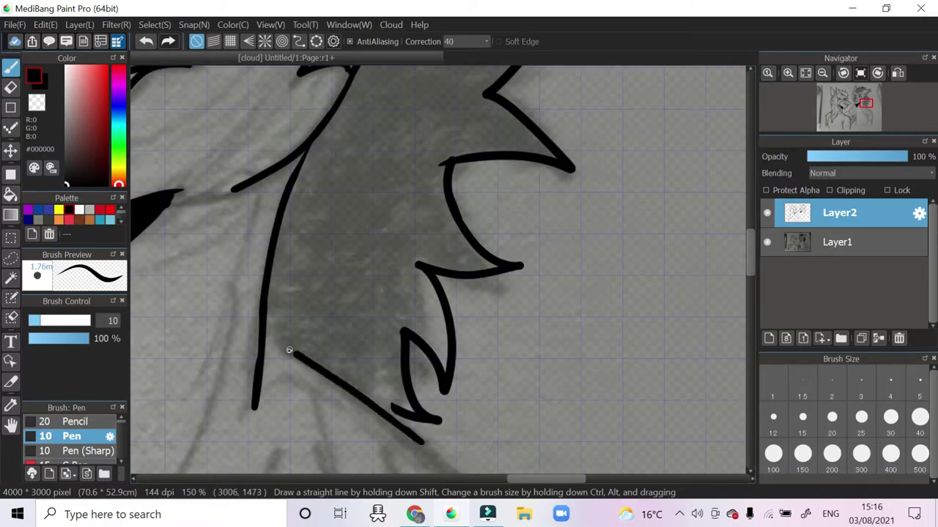
# Ink the outer contour of the shoulder and arm and the straight inner arm line with the size 10 pen
pyautogui.scroll(-5, 317, 325)
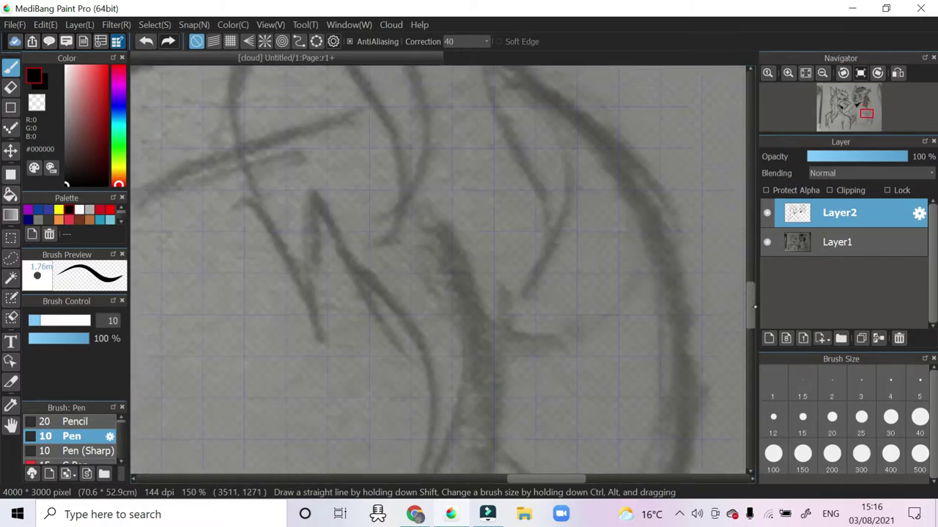
pyautogui.scroll(-2, 672, 323)
pyautogui.moveTo(664, 333); pyautogui.dragTo(605, 233)
pyautogui.scroll(-5, 664, 333)
pyautogui.moveTo(645, 472); pyautogui.dragTo(679, 165)
pyautogui.scroll(-4, 664, 333)
pyautogui.scroll(-1, 643, 258)
pyautogui.moveTo(643, 224); pyautogui.dragTo(600, 349)
pyautogui.scroll(2, 601, 348)
pyautogui.moveTo(394, 423); pyautogui.dragTo(474, 142)
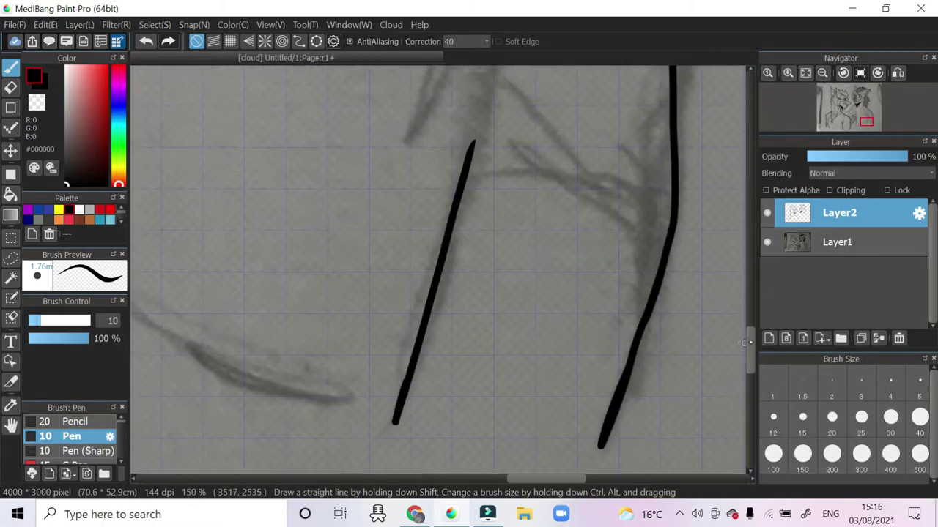
# Ink the zigzag fur marking from the chest down to the inner arm line with the size 5 pen
pyautogui.scroll(3, 480, 287)
pyautogui.scroll(3, 744, 281)
pyautogui.click(919, 381)
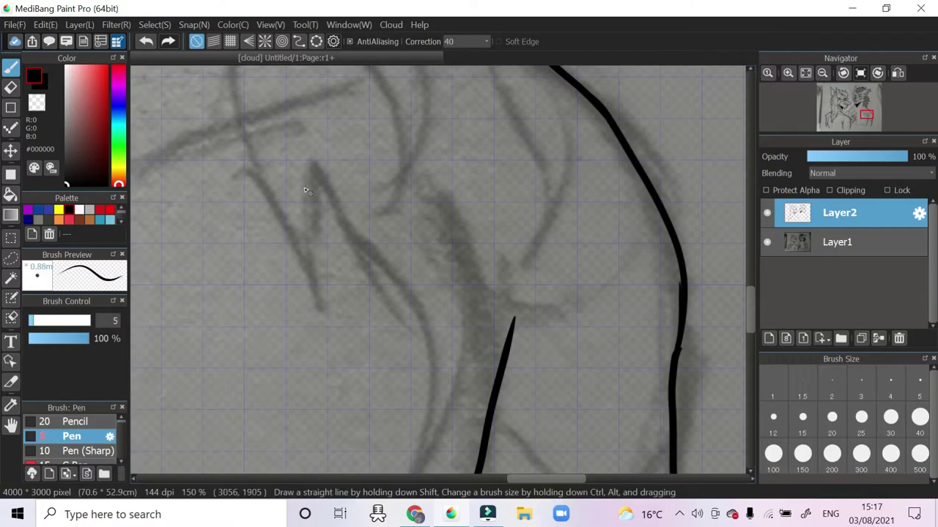
pyautogui.moveTo(246, 153); pyautogui.dragTo(409, 341)
pyautogui.scroll(-5, 742, 246)
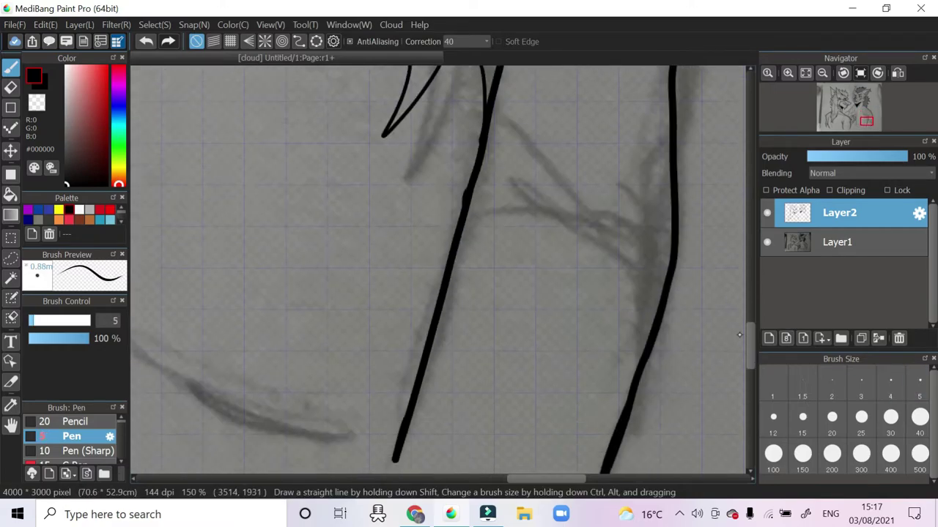
# Undo the short marking strokes beside the inner arm line and ink a jagged marking edge across the arm instead
pyautogui.scroll(2, 617, 272)
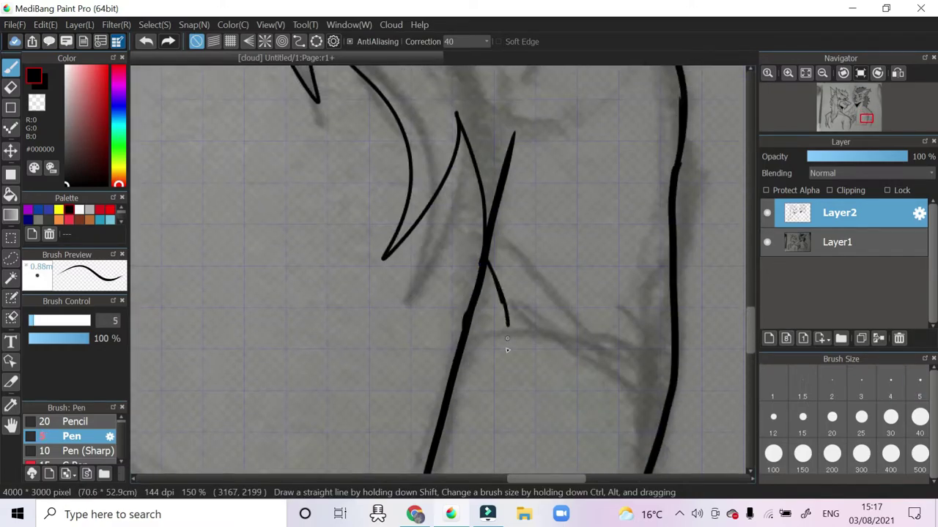
pyautogui.hotkey('ctrl', 'z')
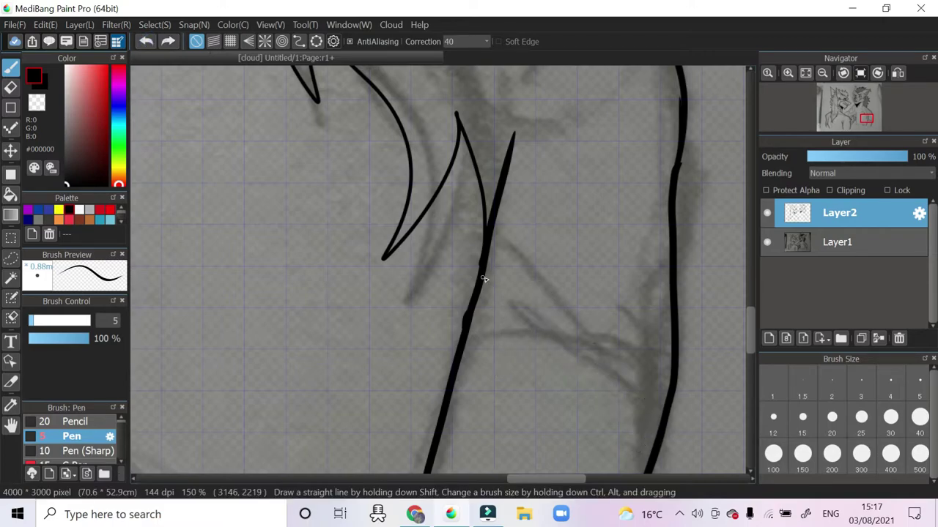
pyautogui.hotkey('ctrl', 'z')
pyautogui.hotkey('ctrl', '+')
pyautogui.scroll(-2, 489, 260)
pyautogui.moveTo(490, 260); pyautogui.dragTo(725, 297)
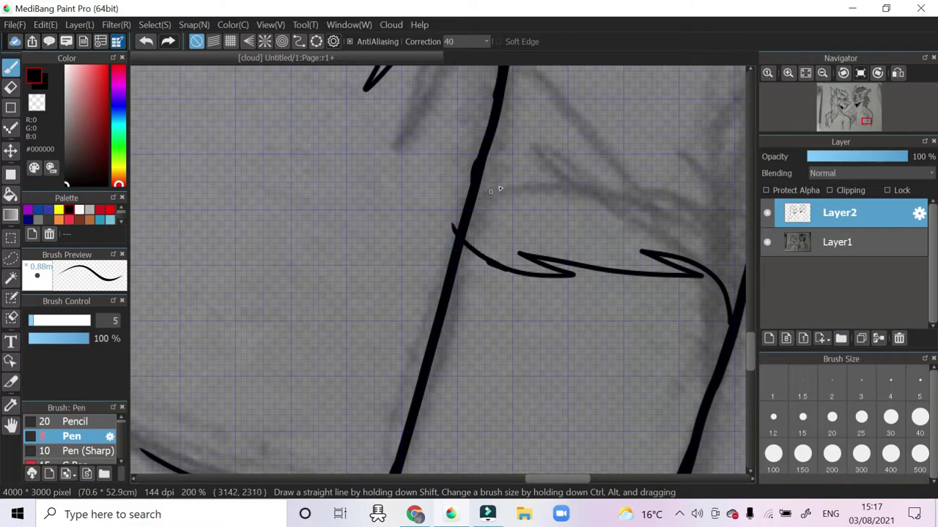
pyautogui.press('e')
pyautogui.scroll(10, 439, 271)
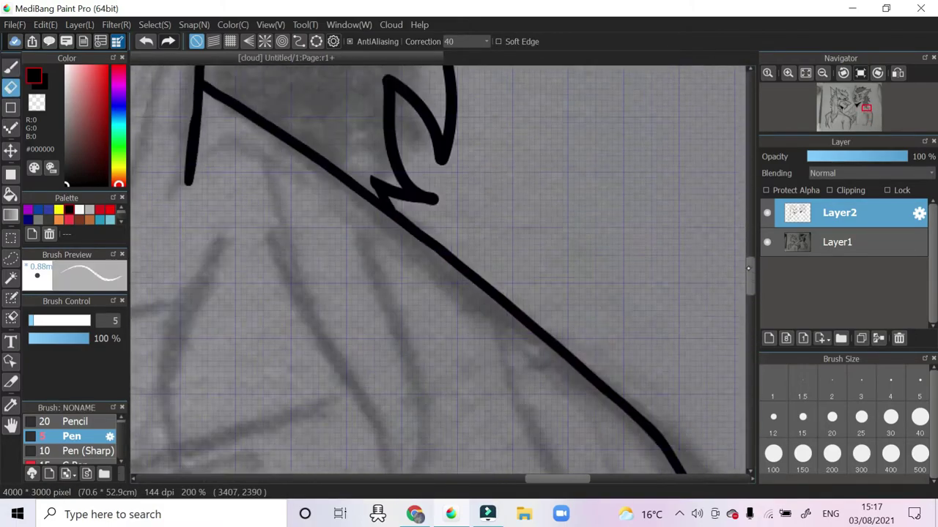
# Ink the curved upper section of the chest marking and its sharp sideways point with the size 5 pen
pyautogui.press('b')
pyautogui.moveTo(504, 140); pyautogui.dragTo(557, 444)
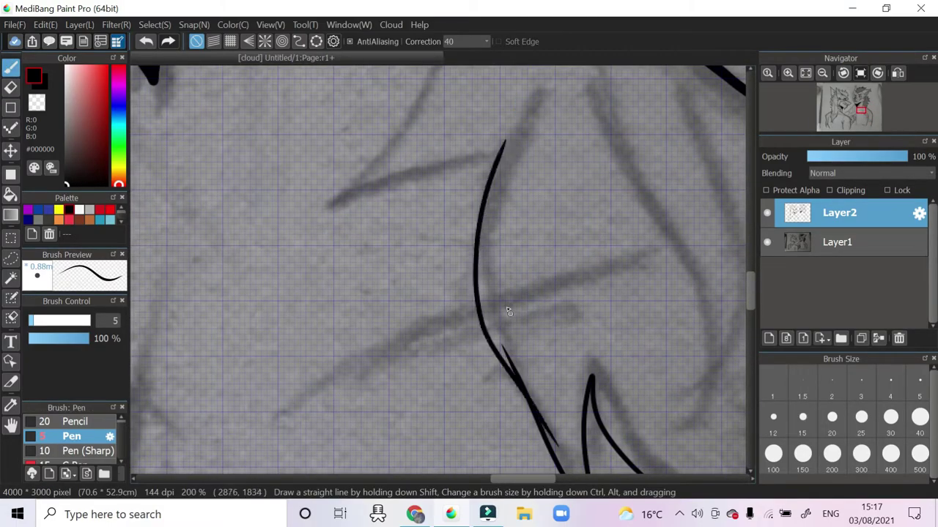
pyautogui.moveTo(442, 170); pyautogui.dragTo(452, 167)
pyautogui.scroll(3, 456, 158)
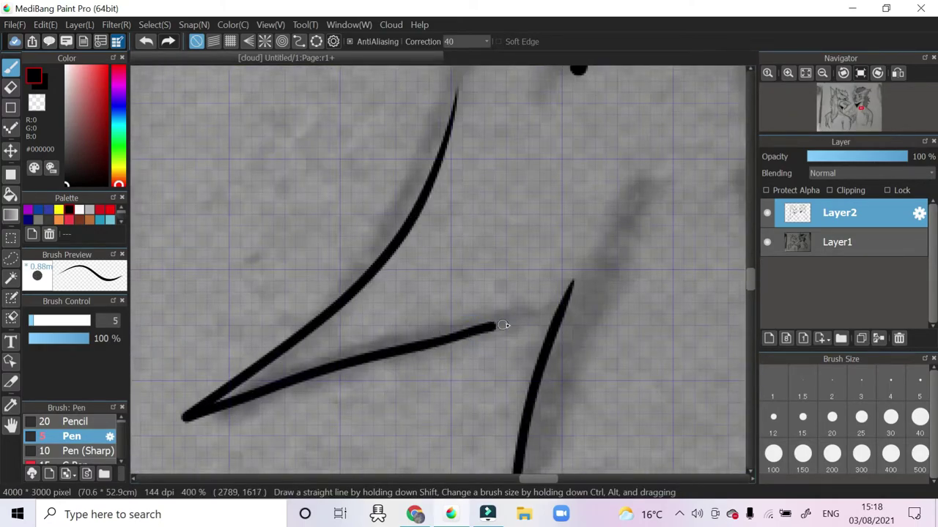
# Erase the stray stroke ends where the chest marking lines overlap, using the size 5 eraser
pyautogui.scroll(-3, 687, 286)
pyautogui.press('e')
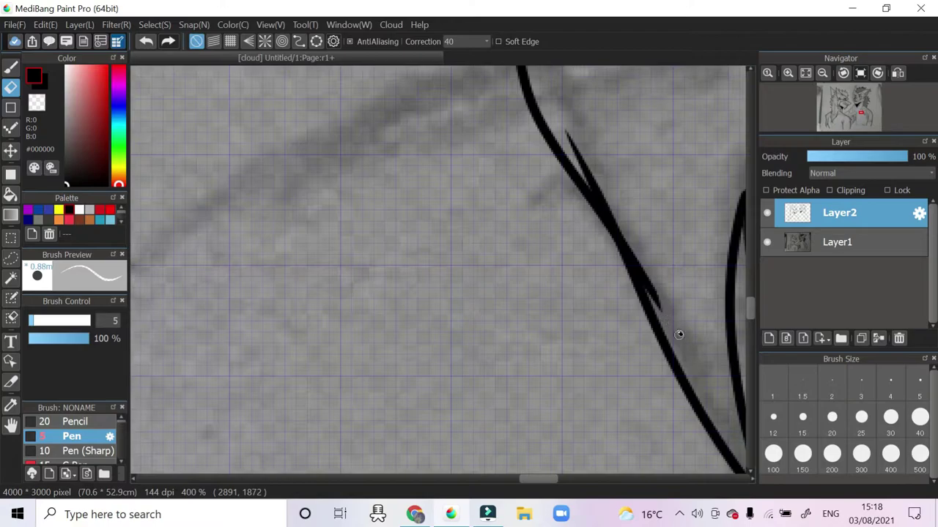
pyautogui.moveTo(566, 132); pyautogui.dragTo(680, 336)
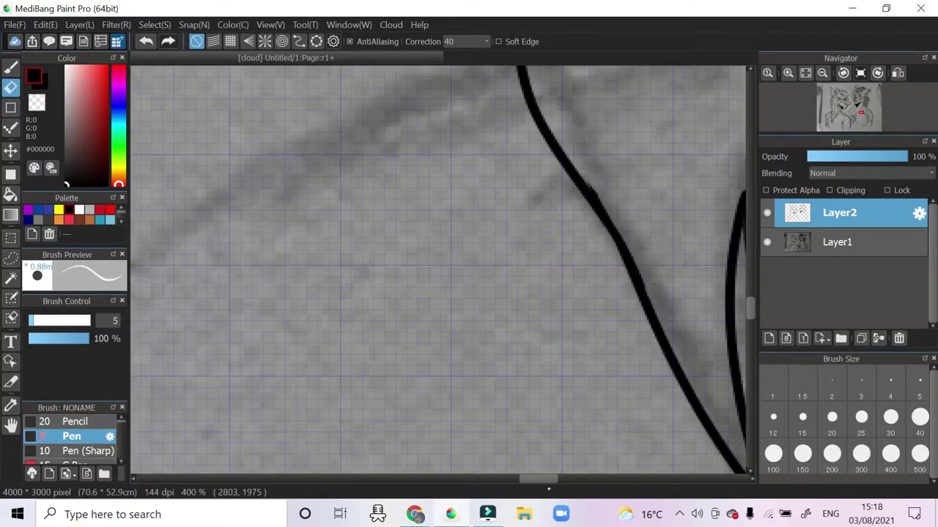
# Extend the upper edge of the chest marking to the neck line beside the hair with the size 5 pen
pyautogui.scroll(-5, 462, 455)
pyautogui.press('p')
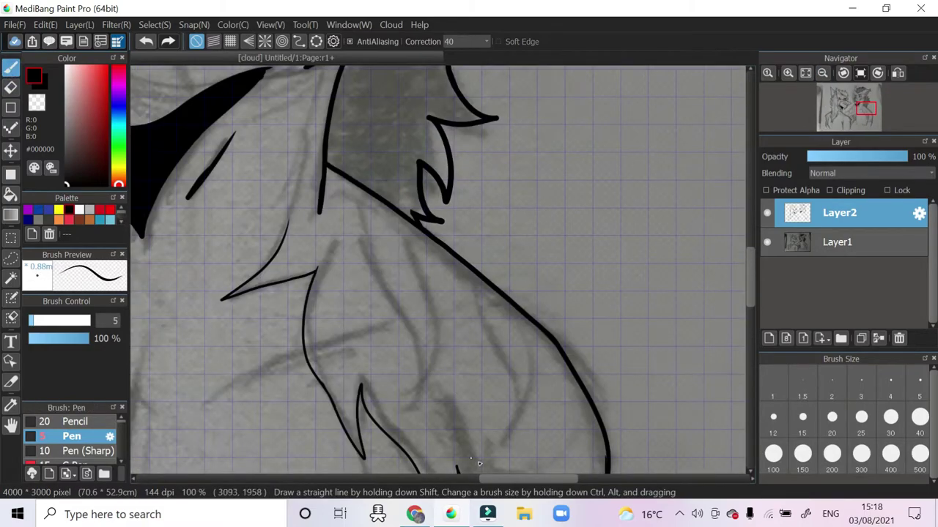
pyautogui.hscroll(-5, 463, 455)
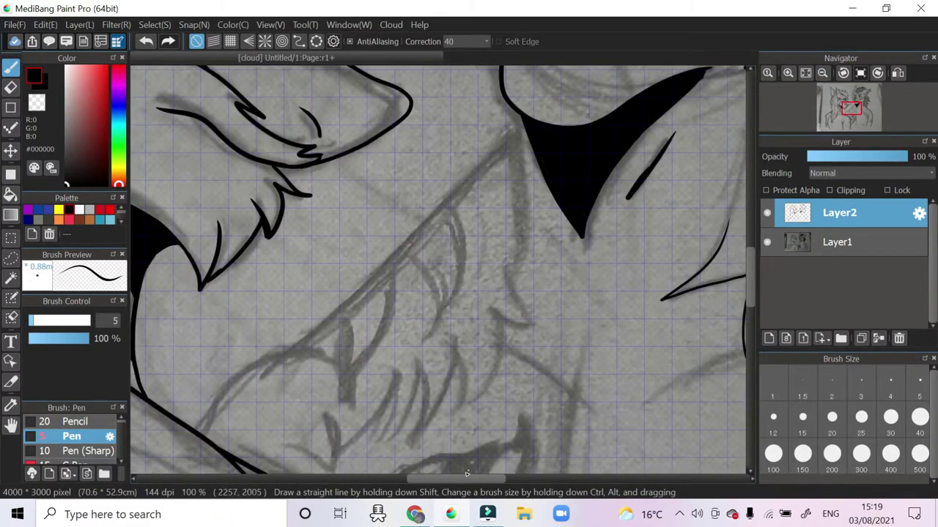
pyautogui.scroll(4, 472, 470)
pyautogui.scroll(-3, 533, 474)
pyautogui.moveTo(594, 331); pyautogui.dragTo(521, 472)
# Ink both curved edges of the first pointed stripe hanging from the shoulder line
pyautogui.scroll(-3, 660, 74)
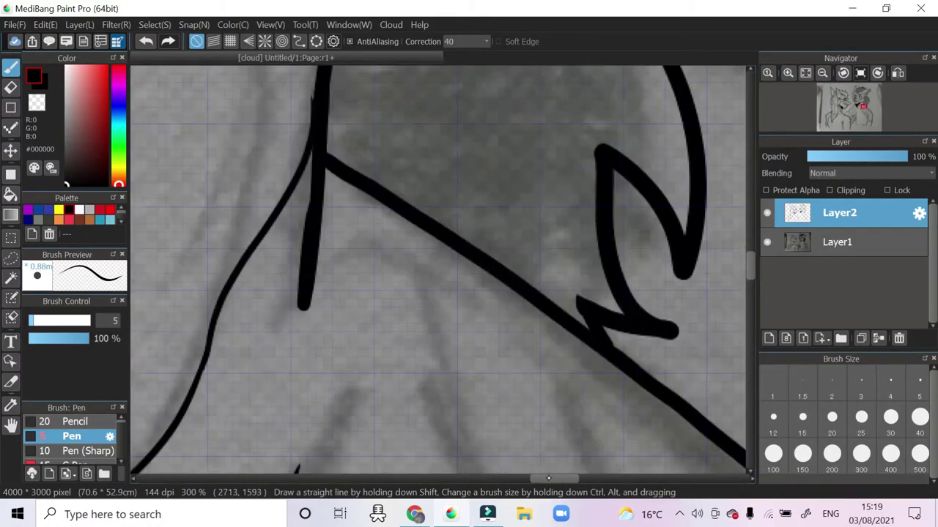
pyautogui.moveTo(409, 73)
pyautogui.mouseDown()
pyautogui.moveTo(418, 129)
pyautogui.moveTo(572, 443)
pyautogui.mouseUp()
pyautogui.scroll(-3, 747, 268)
pyautogui.moveTo(628, 178); pyautogui.dragTo(568, 421)
pyautogui.scroll(3, 613, 382)
pyautogui.moveTo(612, 382); pyautogui.dragTo(542, 180)
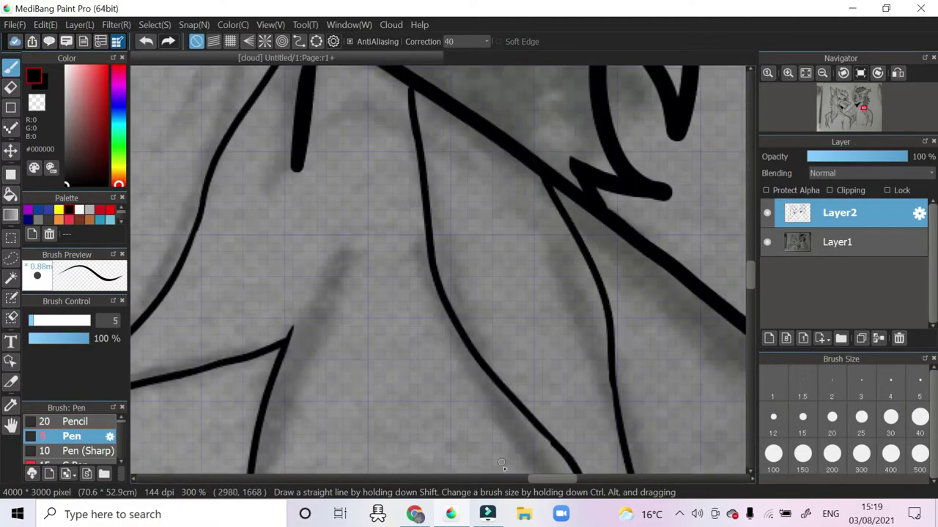
# Ink the second pointed stripe farther down the shoulder, undoing a misplaced stroke and joining the stripe's edges to the shoulder line
pyautogui.scroll(3, 623, 293)
pyautogui.moveTo(603, 473); pyautogui.dragTo(639, 270)
pyautogui.moveTo(507, 159); pyautogui.dragTo(605, 418)
pyautogui.hotkey('ctrl', 'z')
pyautogui.scroll(-3, 748, 280)
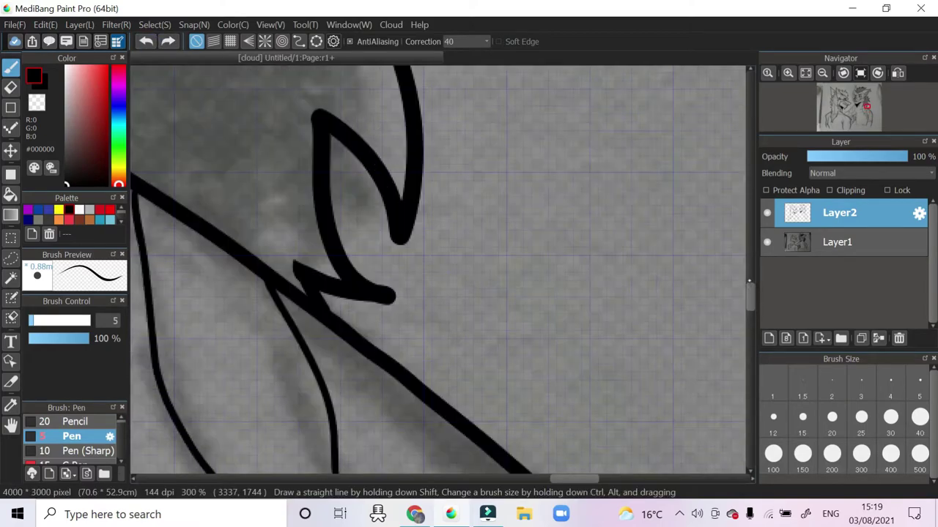
pyautogui.scroll(-5, 748, 280)
pyautogui.scroll(1, 608, 381)
pyautogui.moveTo(607, 380); pyautogui.dragTo(504, 66)
pyautogui.scroll(2, 495, 205)
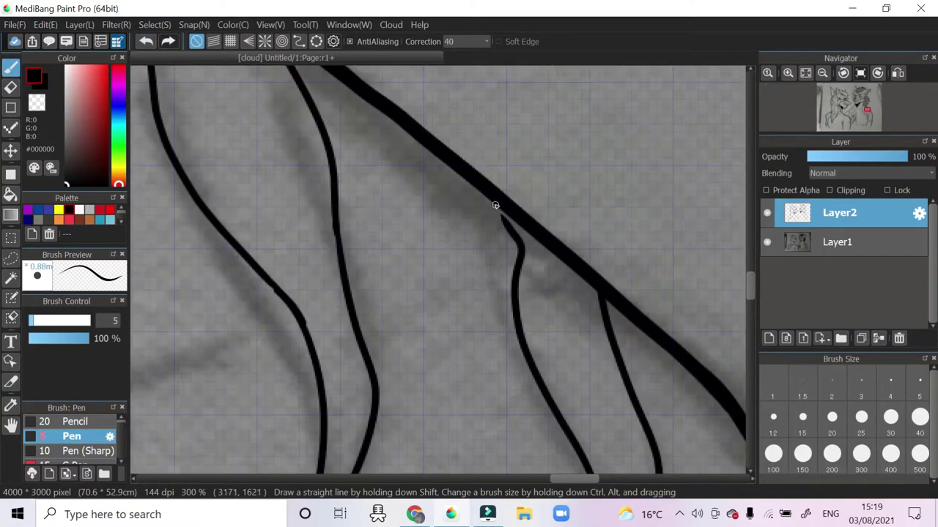
# Clean up the kink at the top of the second shoulder stripe with the size 5 eraser
pyautogui.scroll(3, 716, 161)
pyautogui.press('e')
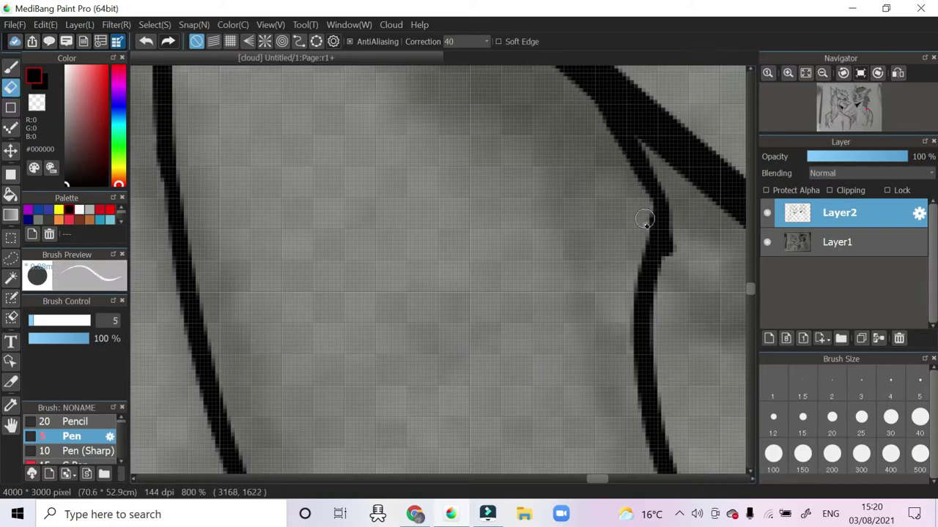
pyautogui.scroll(-5, 664, 284)
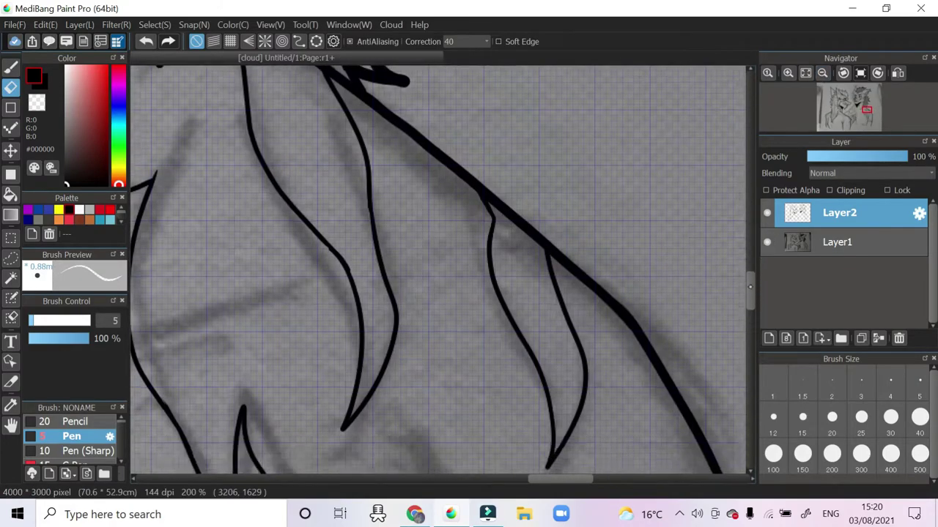
# Ink the front neck line down from the chin beside the black shadow with the pen at size 10.4
pyautogui.scroll(-5, 738, 197)
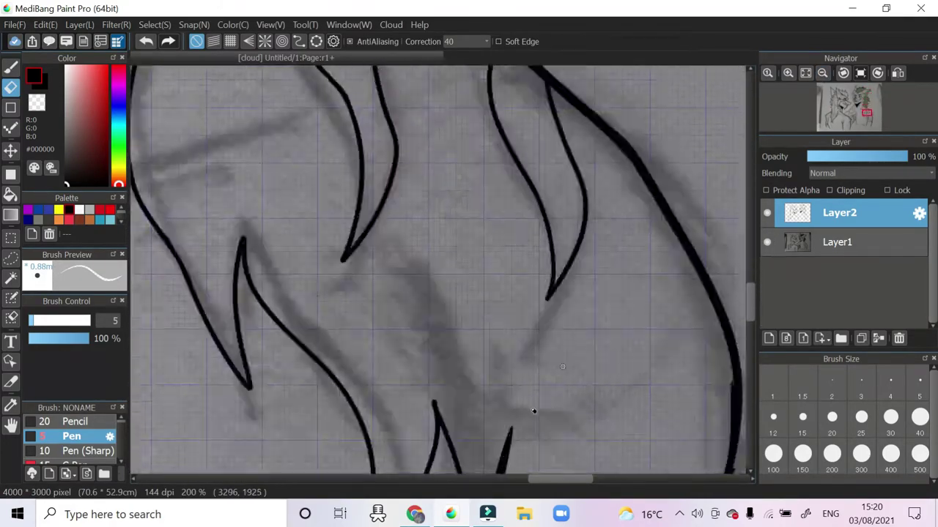
pyautogui.scroll(5, 733, 286)
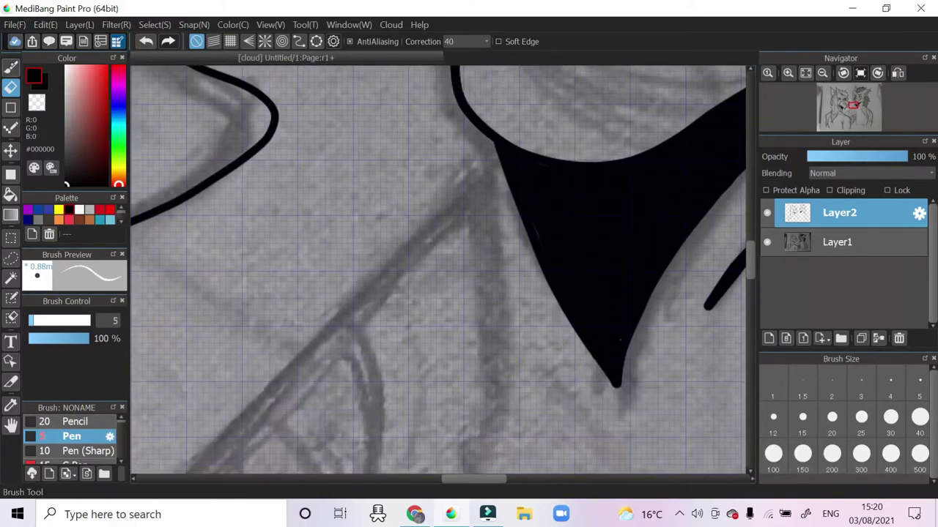
pyautogui.press('b')
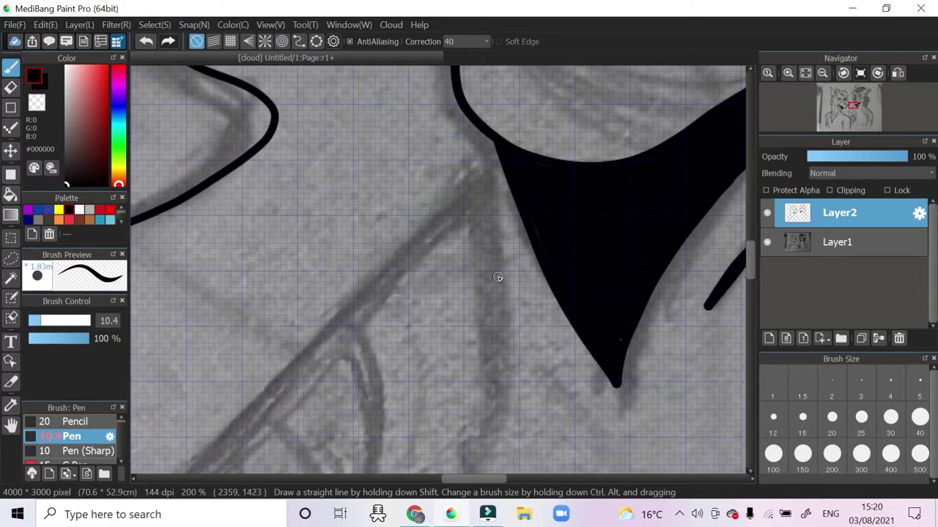
pyautogui.press('e')
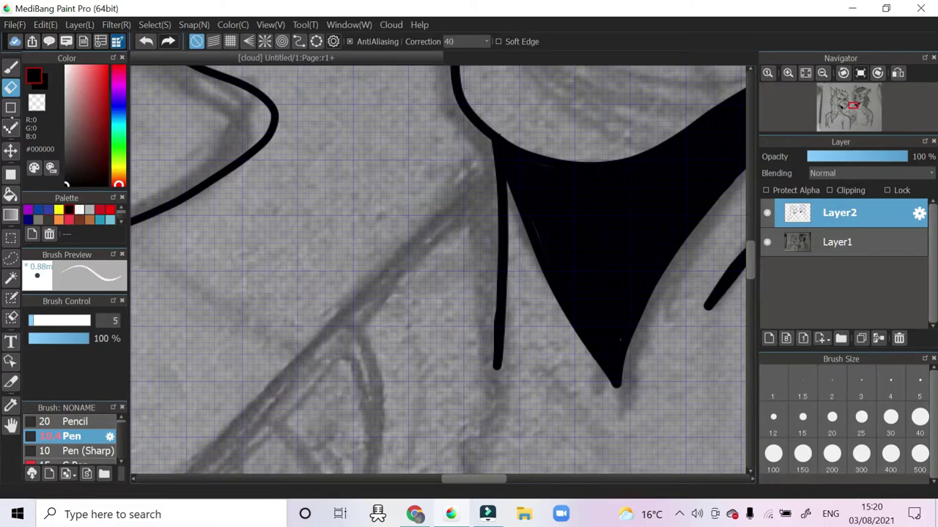
pyautogui.press('b')
# Ink the diagonal line from the neck to the far shoulder and the rounded shoulder curve meeting the other character's outline
pyautogui.moveTo(498, 176); pyautogui.dragTo(165, 472)
pyautogui.moveTo(361, 368)
pyautogui.mouseDown()
pyautogui.moveTo(615, 322)
pyautogui.moveTo(749, 280)
pyautogui.mouseUp()
pyautogui.scroll(-3, 749, 281)
pyautogui.moveTo(517, 290); pyautogui.dragTo(258, 441)
# Undo the doubled stroke on the diagonal neck-to-shoulder line and redraw it up from the rounded shoulder
pyautogui.moveTo(532, 184); pyautogui.dragTo(652, 70)
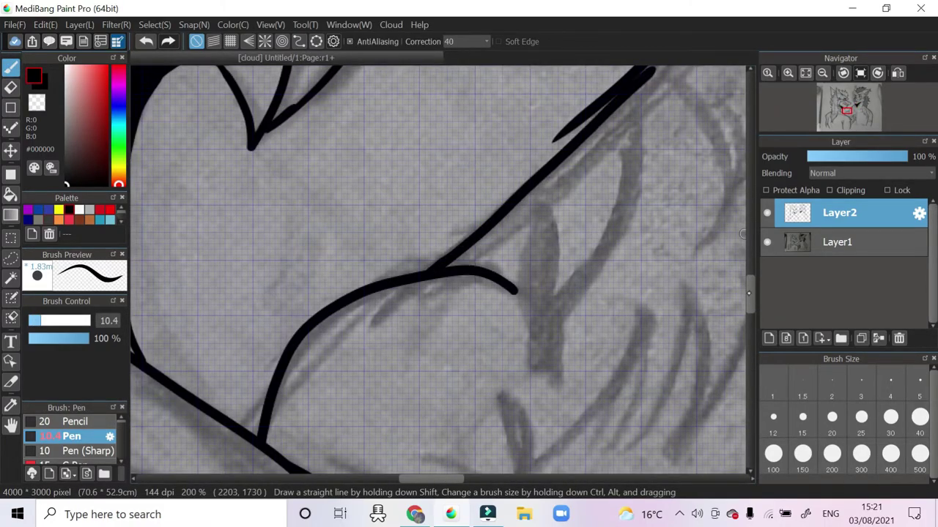
pyautogui.scroll(1, 652, 70)
pyautogui.hotkey('ctrl', 'z')
pyautogui.moveTo(448, 322); pyautogui.dragTo(652, 116)
pyautogui.press('e')
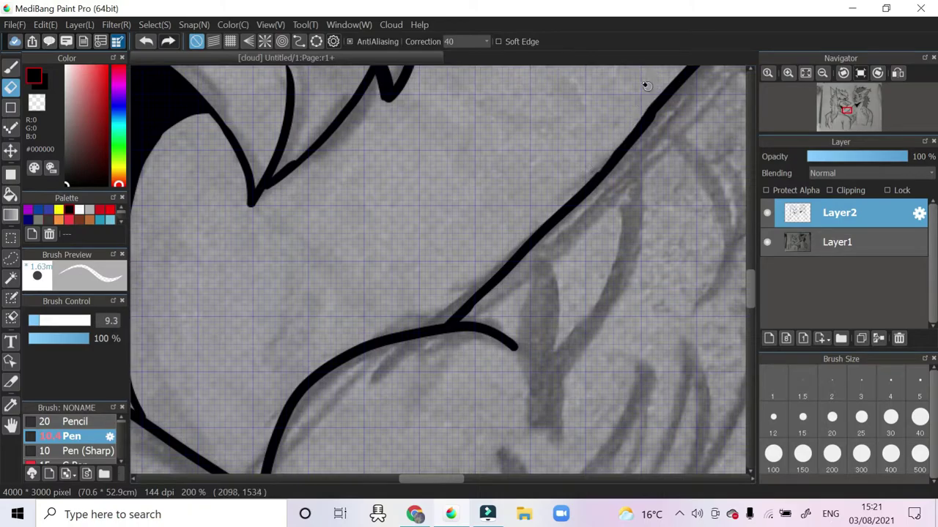
# Ink two pointed fur markings hanging from the diagonal shoulder line with the pen at size 5
pyautogui.press('p')
pyautogui.click(920, 381)
pyautogui.hscroll(3, 494, 168)
pyautogui.moveTo(506, 206); pyautogui.dragTo(495, 168)
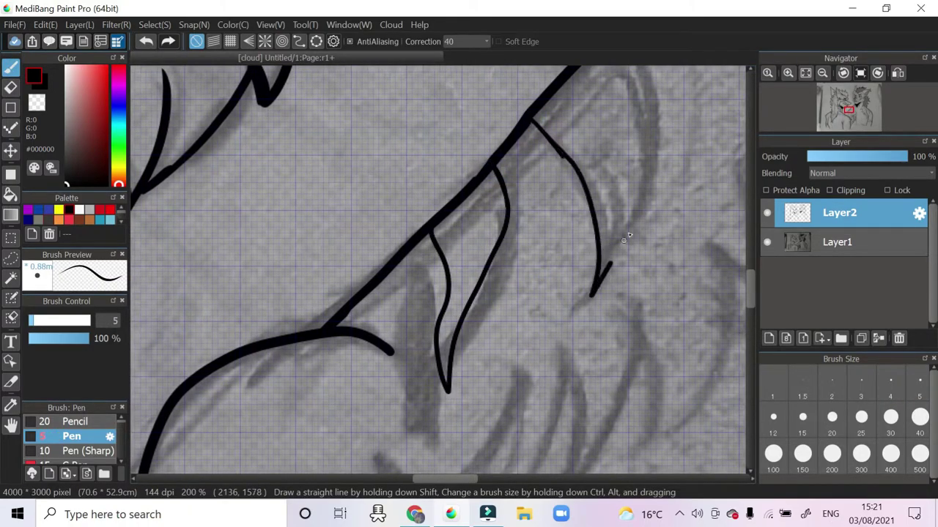
# Smooth the kink at the top of the second shoulder fur marking with the size 9.3 eraser
pyautogui.press('e')
pyautogui.hscroll(3, 507, 340)
pyautogui.scroll(1, 504, 350)
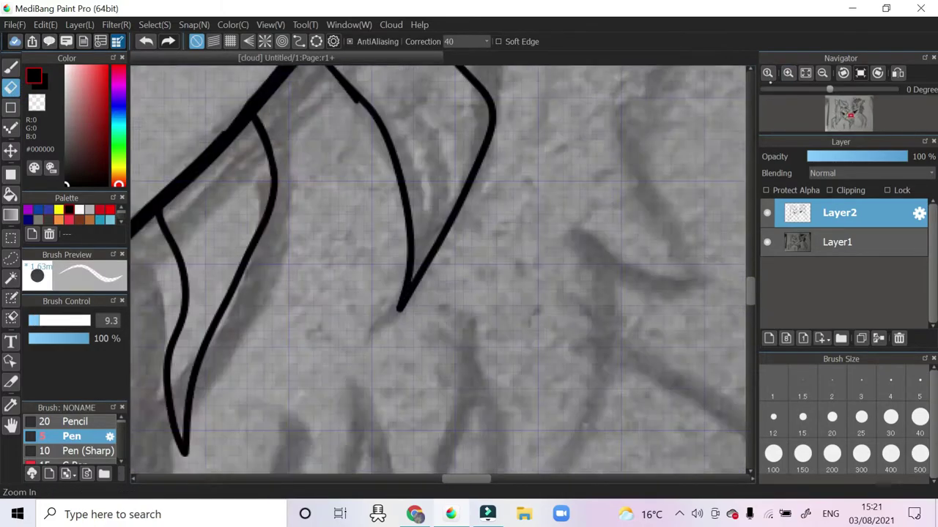
pyautogui.scroll(3, 744, 270)
pyautogui.scroll(-3, 744, 269)
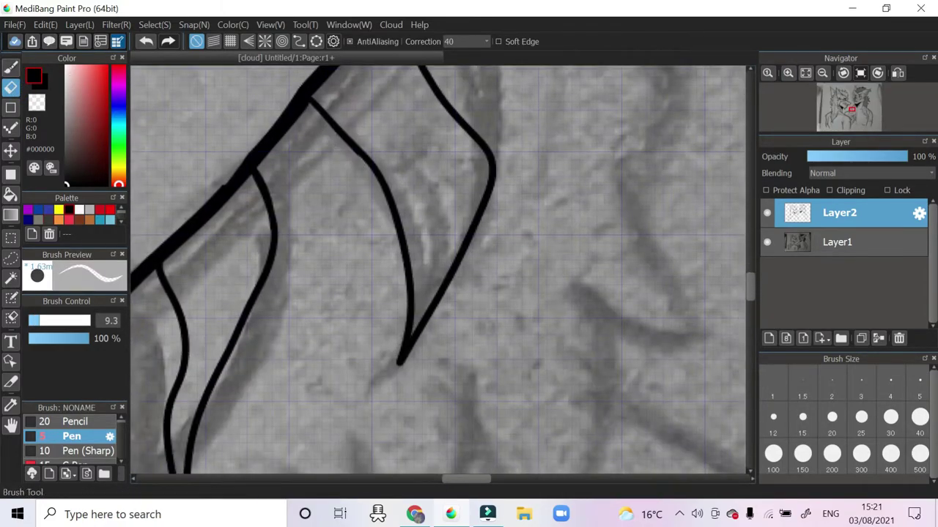
# Ink the neck marking's edge down into a pointed chest tuft and on through two fur spikes with the size 5 pen
pyautogui.press('b')
pyautogui.scroll(1, 742, 258)
pyautogui.moveTo(654, 343); pyautogui.dragTo(671, 82)
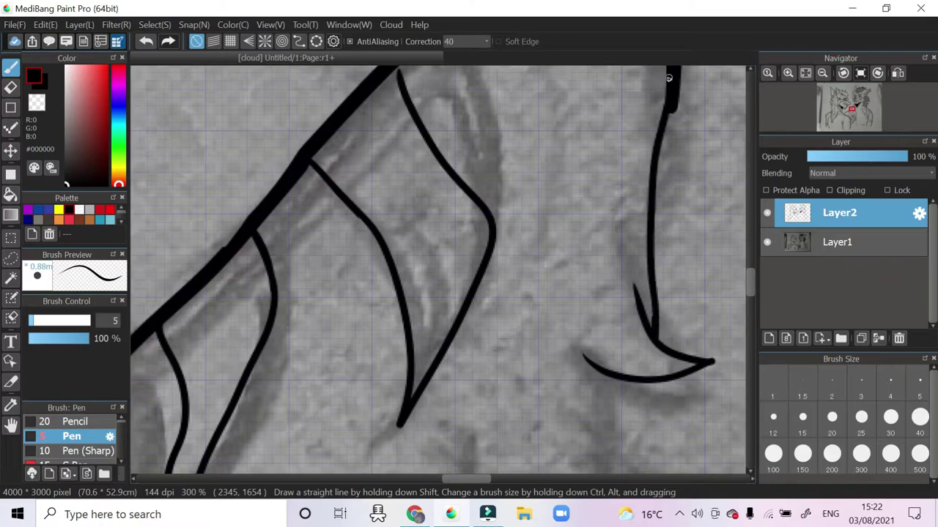
pyautogui.scroll(-4, 671, 82)
pyautogui.moveTo(607, 175)
pyautogui.mouseDown()
pyautogui.moveTo(559, 374)
pyautogui.moveTo(363, 313)
pyautogui.mouseUp()
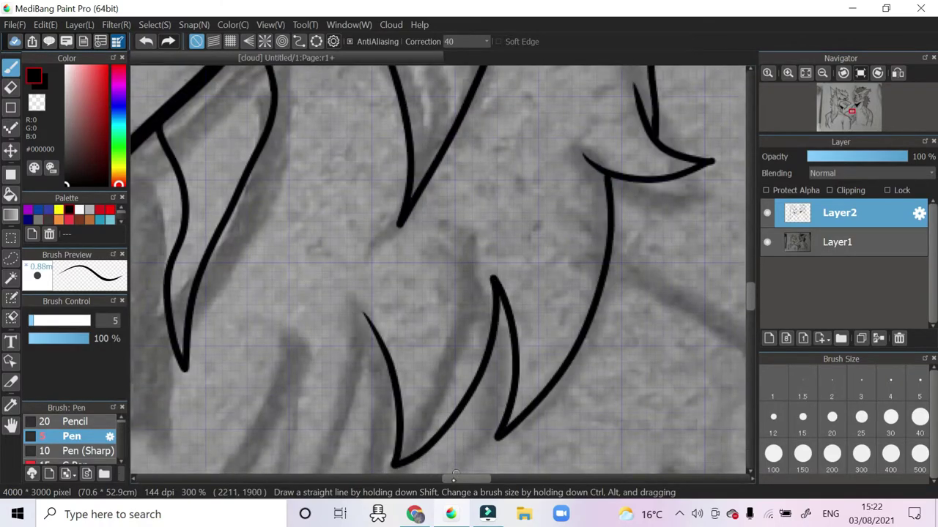
# Continue the jagged fur edge across the lower shoulder towards the other character's outline
pyautogui.hscroll(-2, 455, 474)
pyautogui.scroll(-3, 455, 474)
pyautogui.moveTo(557, 241)
pyautogui.mouseDown()
pyautogui.moveTo(469, 149)
pyautogui.moveTo(314, 407)
pyautogui.moveTo(226, 259)
pyautogui.mouseUp()
pyautogui.hscroll(-6, 314, 407)
pyautogui.scroll(-3, 313, 408)
pyautogui.moveTo(432, 366); pyautogui.dragTo(648, 446)
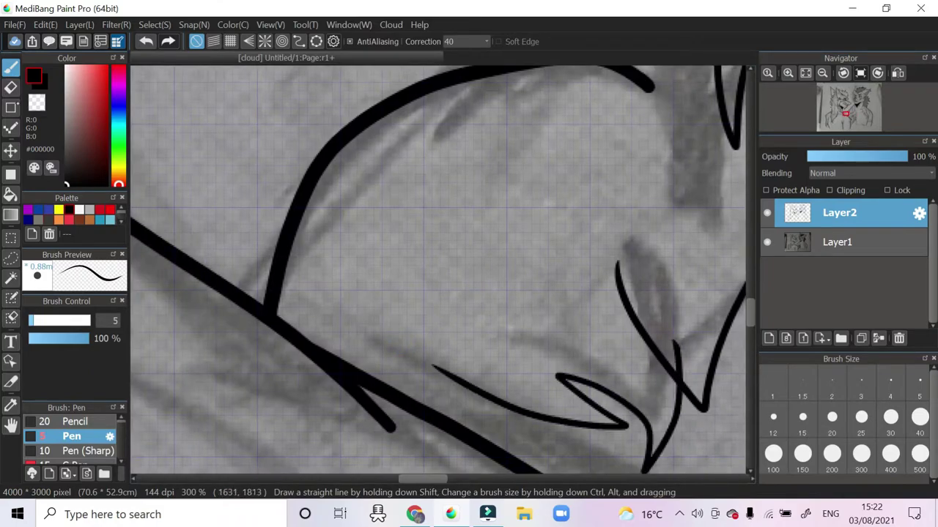
# Erase the overlapping stroke end where the lower shoulder fur lines cross
pyautogui.press('e')
pyautogui.hotkey('ctrl', 'z')
pyautogui.press('b')
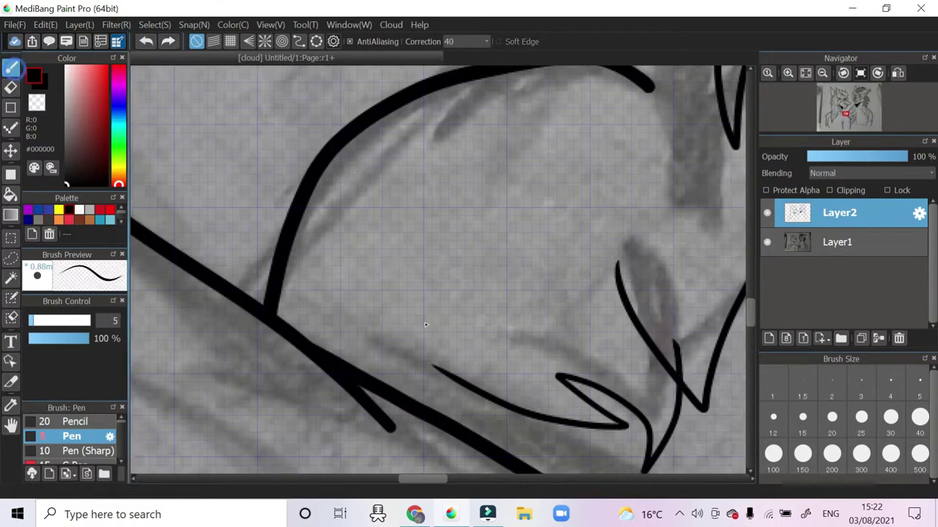
pyautogui.moveTo(480, 438); pyautogui.dragTo(458, 386)
pyautogui.hscroll(2, 413, 476)
pyautogui.scroll(3, 347, 317)
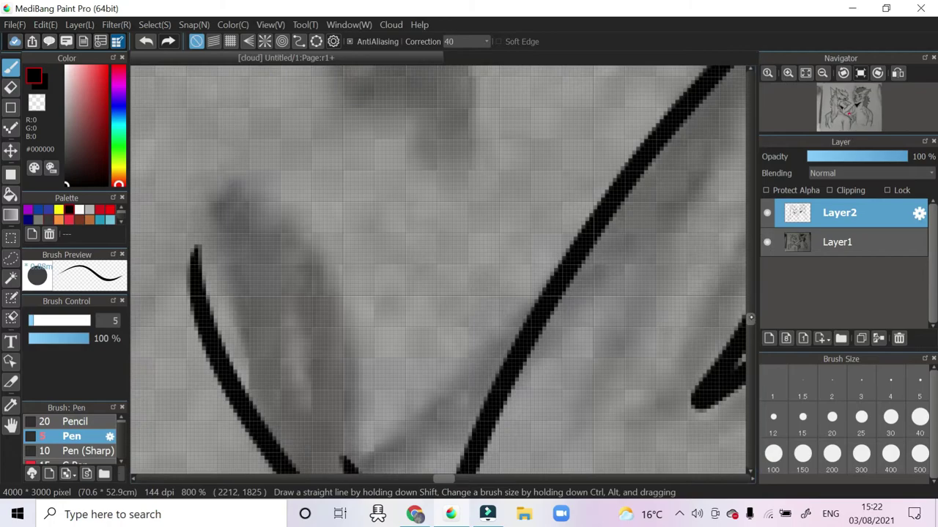
pyautogui.press('e')
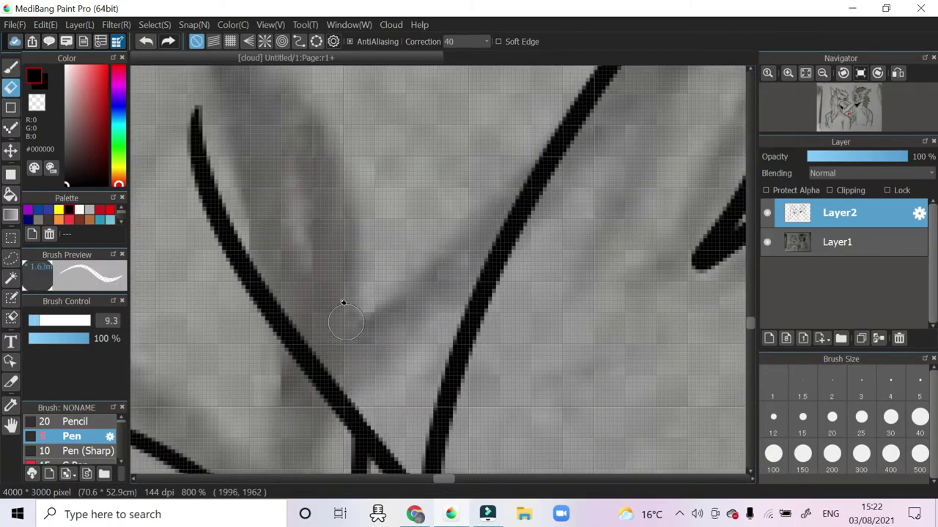
pyautogui.scroll(-5, 343, 302)
pyautogui.moveTo(440, 293); pyautogui.dragTo(279, 191)
# Ink the collarbone lines on the second character's chest with the pen at size 6.3
pyautogui.click(788, 73)
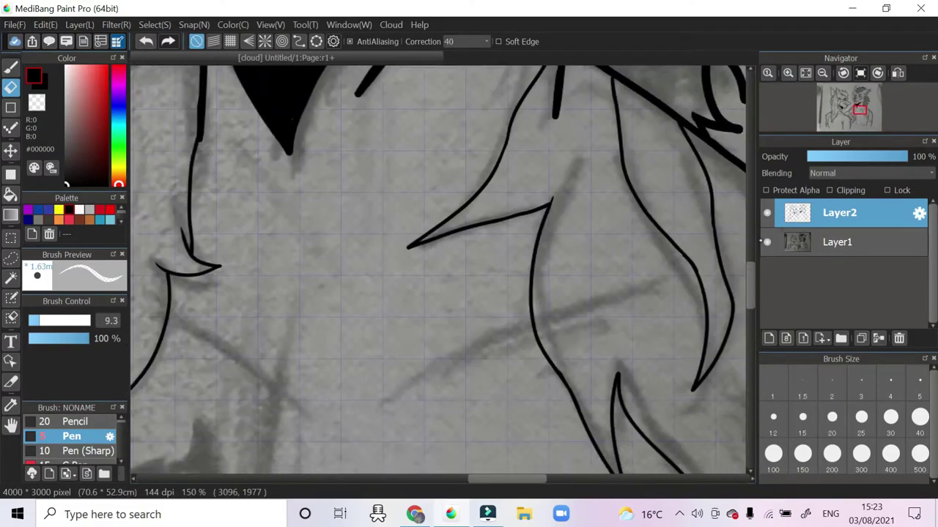
pyautogui.click(919, 380)
pyautogui.press('b')
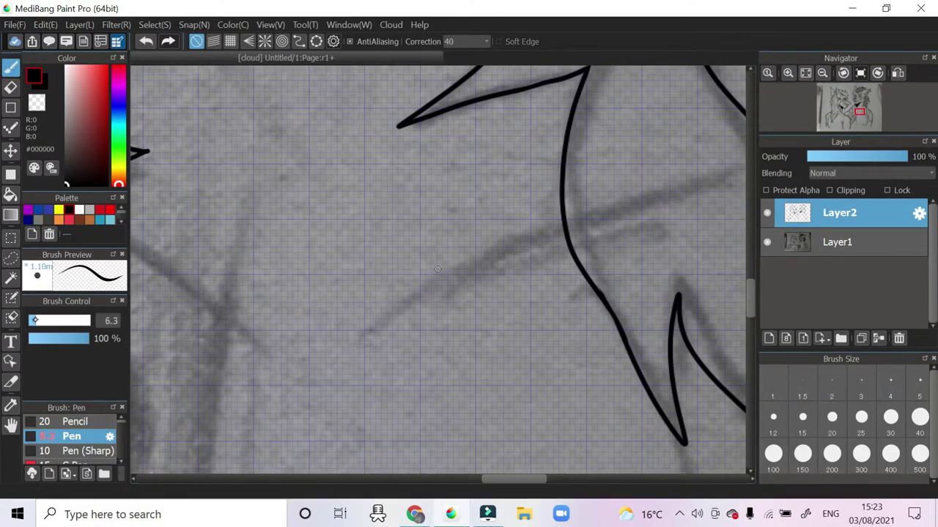
pyautogui.moveTo(491, 471); pyautogui.dragTo(639, 476)
pyautogui.moveTo(392, 350); pyautogui.dragTo(271, 242)
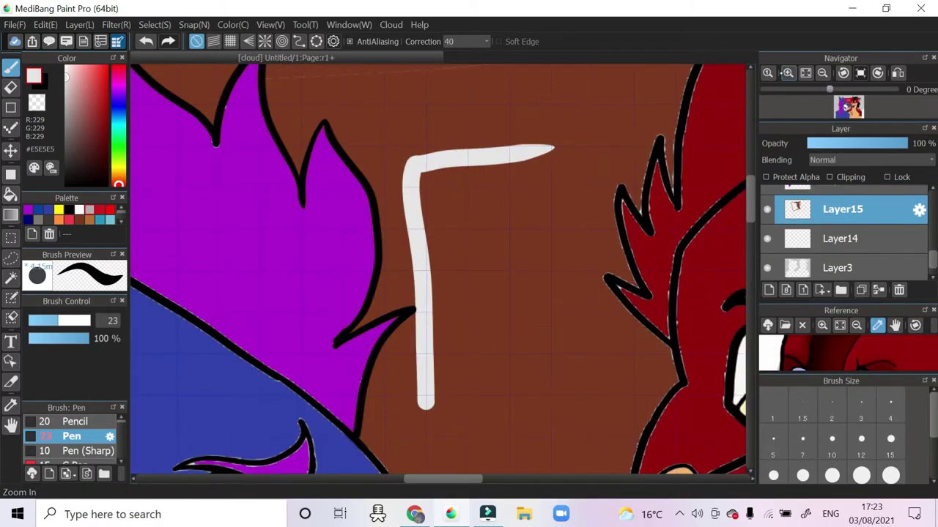
# Finish outlining the paper sheet on the brown board with the size 23 pen in #E5E5E5 and fill it
pyautogui.moveTo(513, 151)
pyautogui.mouseDown()
pyautogui.moveTo(597, 136)
pyautogui.moveTo(638, 209)
pyautogui.moveTo(423, 337)
pyautogui.mouseUp()
pyautogui.hotkey('ctrl', 'z')
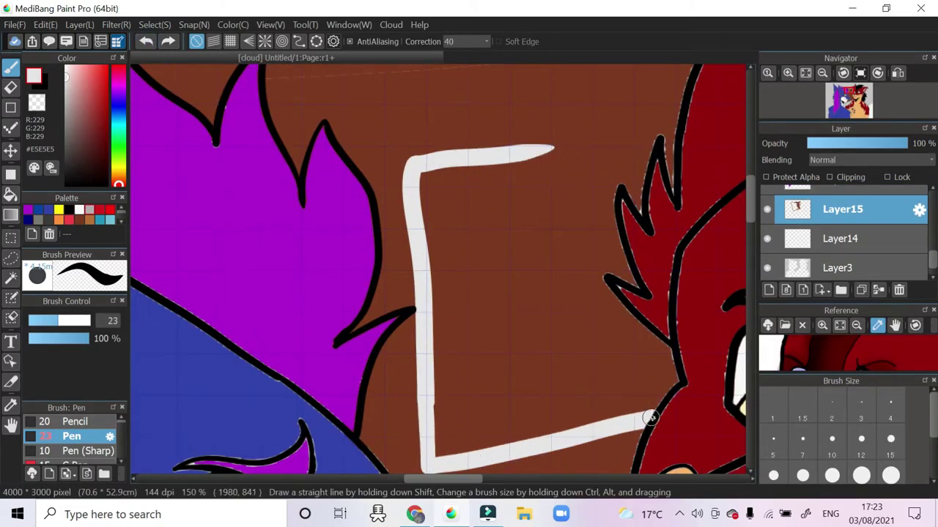
pyautogui.hotkey('ctrl', 'y')
pyautogui.press('g')
pyautogui.click(527, 293)
# Draw a grey #B0B0B0 heading block and wavy text lines on the paper sheet, undoing the last stroke
pyautogui.click(66, 102)
pyautogui.click(11, 66)
pyautogui.moveTo(450, 191)
pyautogui.mouseDown()
pyautogui.moveTo(464, 220)
pyautogui.moveTo(557, 208)
pyautogui.moveTo(477, 220)
pyautogui.mouseUp()
pyautogui.moveTo(551, 271); pyautogui.dragTo(492, 277)
pyautogui.moveTo(438, 297); pyautogui.dragTo(615, 257)
pyautogui.moveTo(447, 348); pyautogui.dragTo(632, 320)
pyautogui.moveTo(459, 403)
pyautogui.mouseDown()
pyautogui.moveTo(617, 366)
pyautogui.moveTo(626, 395)
pyautogui.mouseUp()
pyautogui.hotkey('ctrl', 'z')
# Outline a tilted picture below the paper sheet with the size 16 pen and fill it with blue #2495C0
pyautogui.scroll(-2, 742, 198)
pyautogui.scroll(2, 742, 197)
pyautogui.scroll(-5, 742, 198)
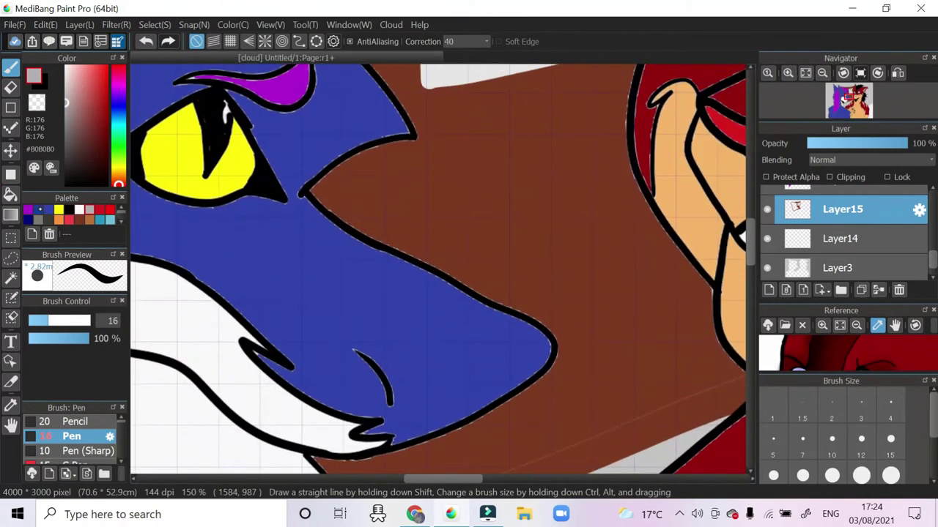
pyautogui.click(109, 219)
pyautogui.moveTo(439, 176); pyautogui.dragTo(513, 393)
pyautogui.press('g')
pyautogui.click(462, 194)
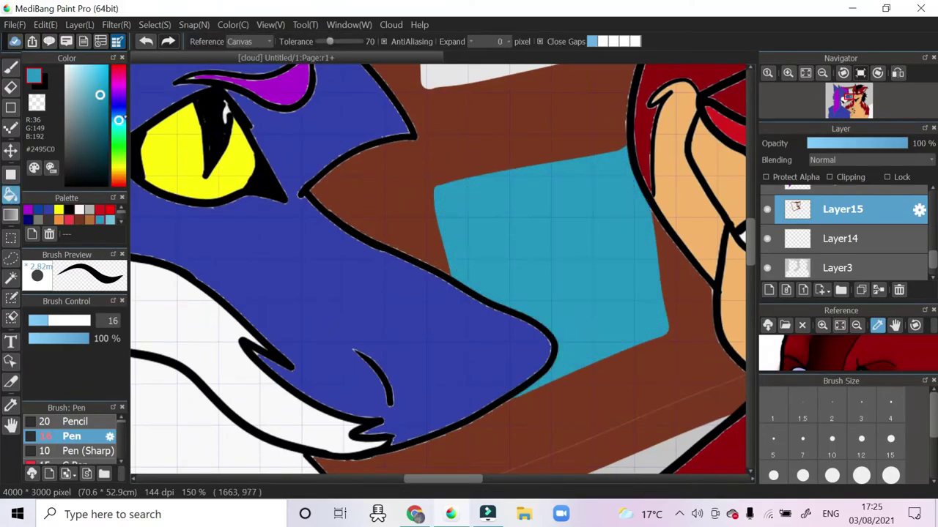
# Draw a mountain silhouette in #844345 across the blue picture and fill it
pyautogui.click(118, 67)
pyautogui.click(86, 124)
pyautogui.click(11, 66)
pyautogui.moveTo(649, 315)
pyautogui.mouseDown()
pyautogui.moveTo(568, 233)
pyautogui.moveTo(468, 289)
pyautogui.mouseUp()
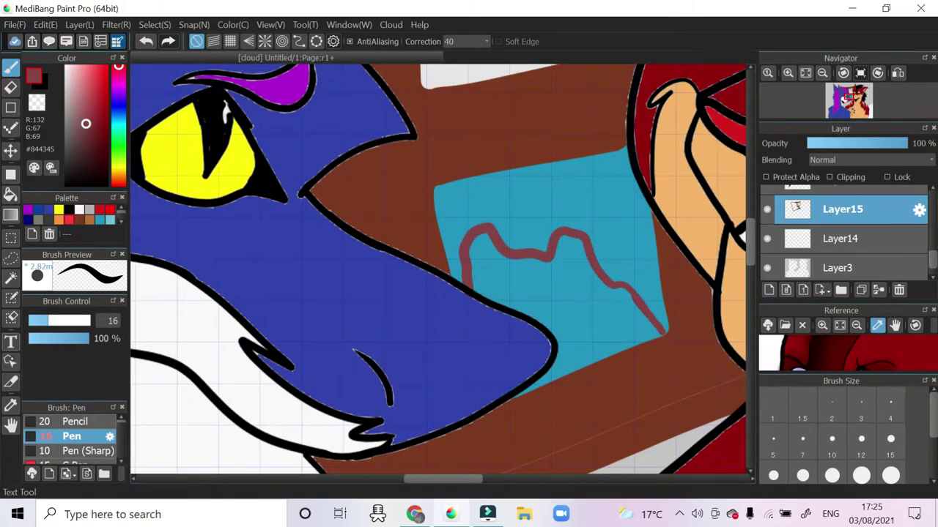
pyautogui.press('g')
pyautogui.click(556, 308)
# Paint a yellow sun and an off-white #F5F5F5 cloud in the picture's sky
pyautogui.click(59, 210)
pyautogui.click(11, 66)
pyautogui.moveTo(608, 175); pyautogui.dragTo(622, 205)
pyautogui.moveTo(543, 212); pyautogui.dragTo(485, 199)
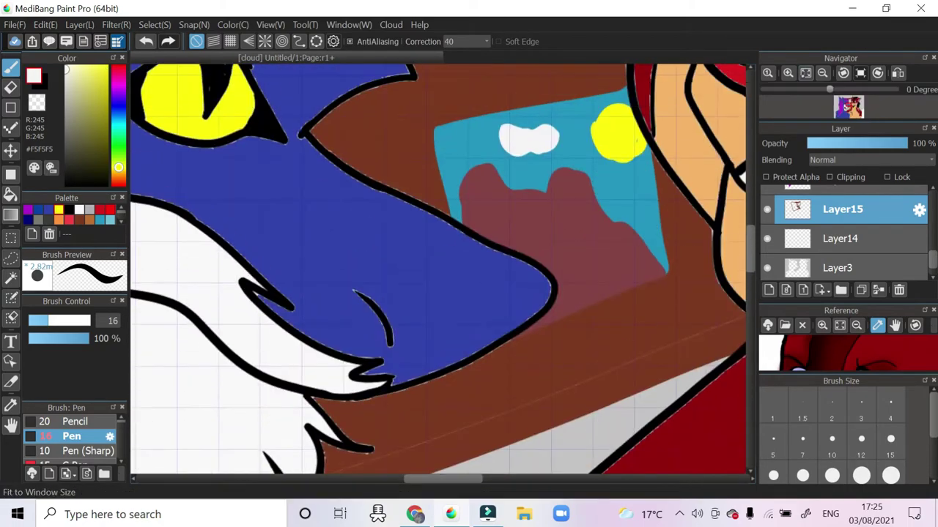
# Try shading the purple mane directly on its colour layer with a dark purple #7400A0 pen at size 90
pyautogui.click(805, 72)
pyautogui.click(842, 238)
pyautogui.scroll(-3, 843, 235)
pyautogui.scroll(-2, 438, 268)
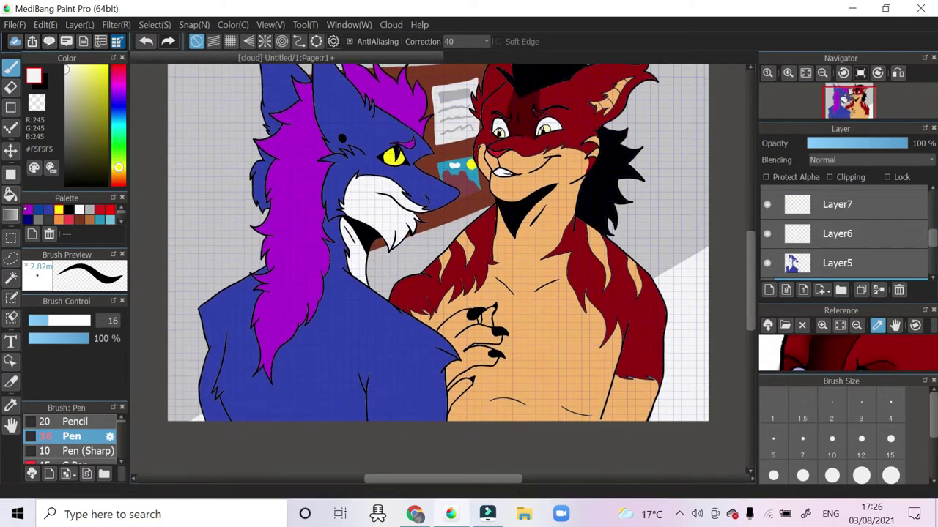
pyautogui.click(105, 109)
pyautogui.moveTo(47, 321); pyautogui.dragTo(86, 321)
pyautogui.press('Escape')
pyautogui.hotkey('ctrl', 'z')
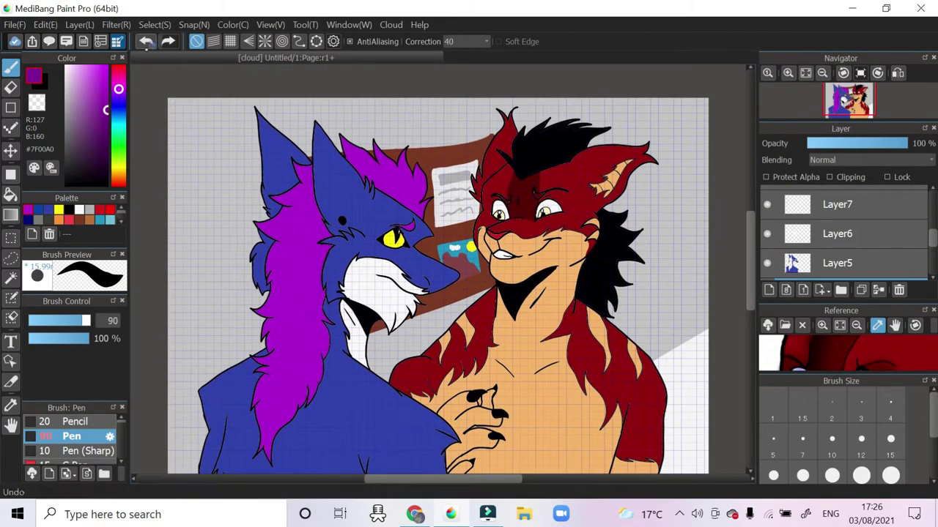
pyautogui.click(118, 92)
pyautogui.moveTo(307, 260); pyautogui.dragTo(305, 326)
pyautogui.hotkey('ctrl', 'z')
# Try shading the mane's inner edge beside the face and neck in #7400A0, redoing unsatisfactory strokes
pyautogui.scroll(3, 267, 266)
pyautogui.scroll(-5, 388, 235)
pyautogui.moveTo(388, 234); pyautogui.dragTo(387, 279)
pyautogui.hotkey('ctrl', 'z')
pyautogui.moveTo(383, 215)
pyautogui.mouseDown()
pyautogui.moveTo(344, 337)
pyautogui.moveTo(416, 180)
pyautogui.moveTo(294, 387)
pyautogui.mouseUp()
pyautogui.hotkey('ctrl', 'z')
pyautogui.moveTo(278, 440); pyautogui.dragTo(340, 341)
pyautogui.scroll(5, 341, 341)
pyautogui.moveTo(421, 164)
pyautogui.mouseDown()
pyautogui.moveTo(388, 241)
pyautogui.moveTo(397, 362)
pyautogui.moveTo(432, 336)
pyautogui.mouseUp()
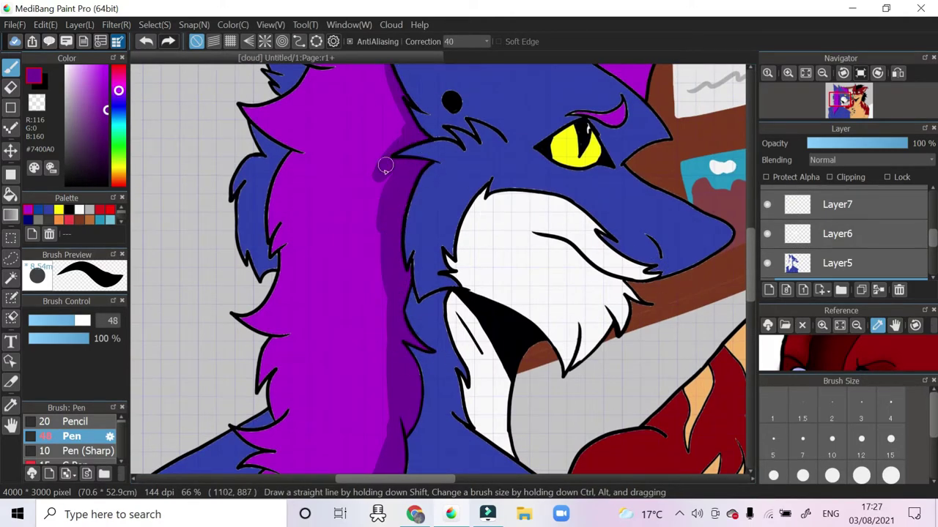
# Try a #7400A0 shadow along the lower edge of the purple forelock with the size 48 pen, redrawing it once
pyautogui.scroll(5, 392, 155)
pyautogui.moveTo(608, 290); pyautogui.dragTo(517, 256)
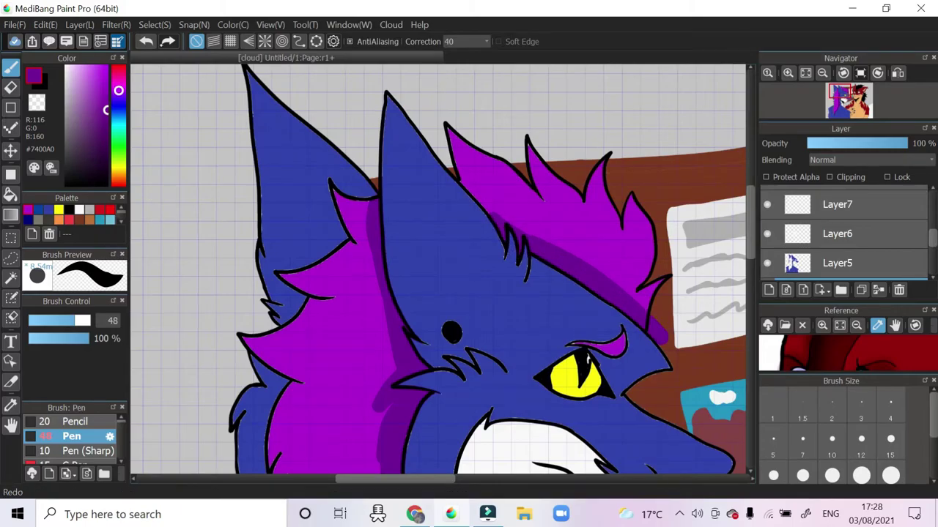
pyautogui.click(146, 41)
pyautogui.click(145, 41)
pyautogui.moveTo(644, 328); pyautogui.dragTo(529, 248)
# Erase the dark purple overspill on the brown board beside the forelock's tip
pyautogui.press('e')
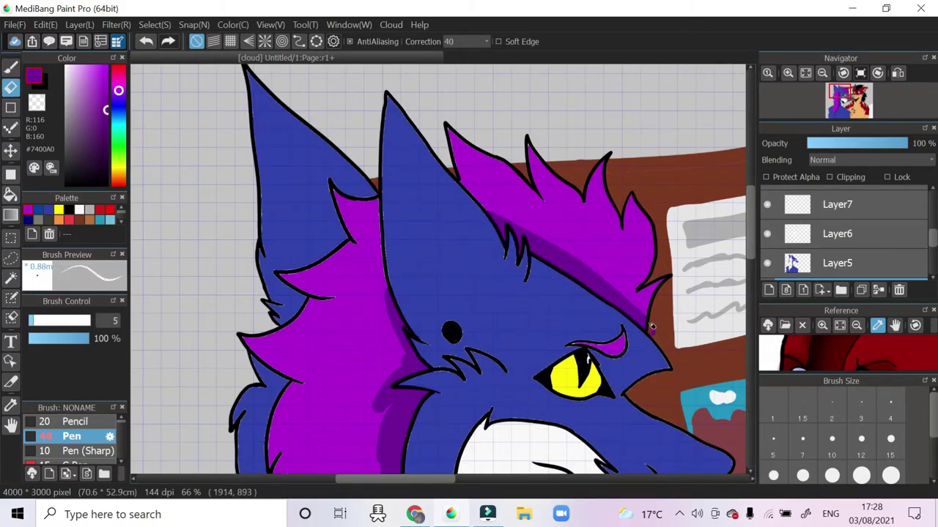
pyautogui.scroll(10, 440, 271)
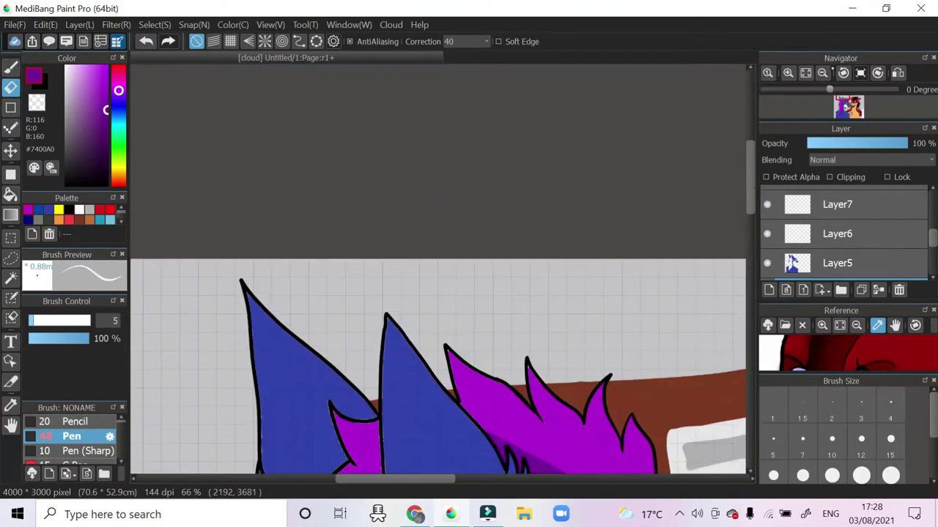
pyautogui.scroll(8, 536, 193)
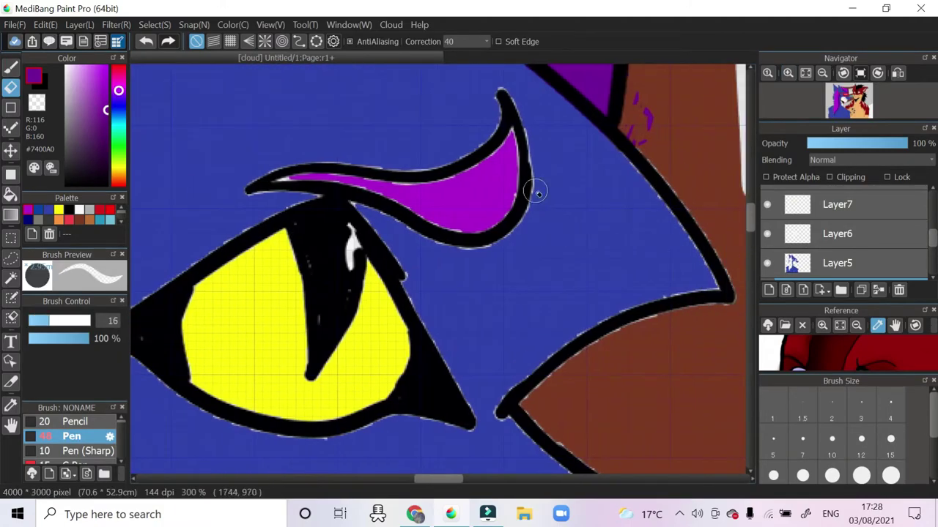
pyautogui.scroll(-2, 843, 235)
# Add a new layer above the mane's colour layer, set its blending to Multiply and undo the test strokes
pyautogui.hotkey('ctrl', '0')
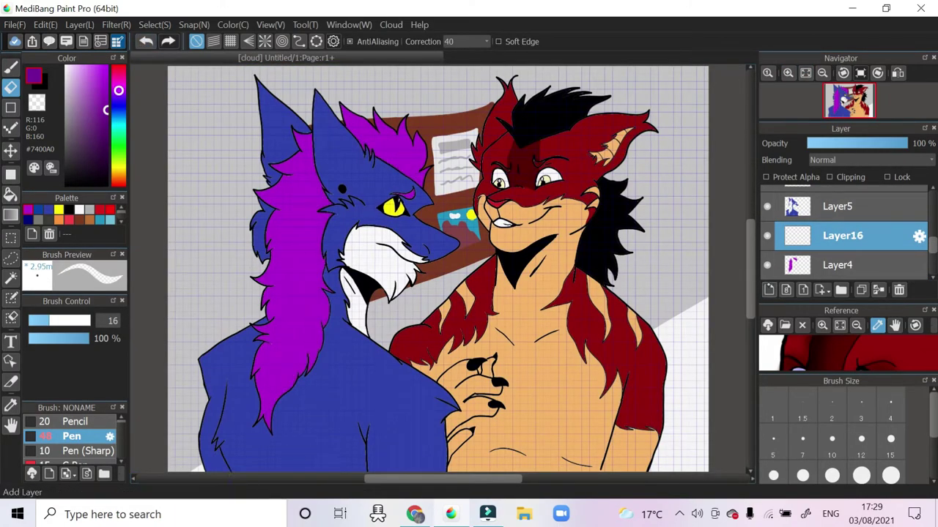
pyautogui.press('b')
pyautogui.scroll(5, 325, 178)
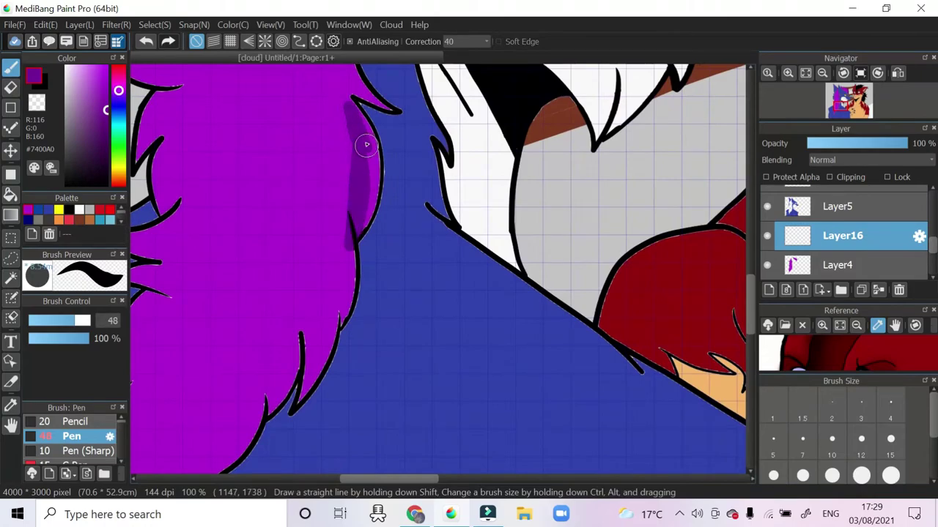
pyautogui.click(831, 160)
pyautogui.click(824, 181)
pyautogui.moveTo(341, 223); pyautogui.dragTo(329, 276)
pyautogui.hotkey('ctrl', 'z')
pyautogui.hotkey('ctrl', 'z')
pyautogui.click(832, 160)
pyautogui.click(824, 181)
# Shade the mane's inner edge from its lower tip up beside the neck in #AF1AD6 with the size 48 pen
pyautogui.moveTo(359, 110)
pyautogui.mouseDown()
pyautogui.moveTo(359, 213)
pyautogui.moveTo(335, 277)
pyautogui.mouseUp()
pyautogui.moveTo(322, 353); pyautogui.dragTo(208, 469)
pyautogui.scroll(3, 366, 264)
pyautogui.moveTo(359, 147); pyautogui.dragTo(372, 262)
pyautogui.moveTo(352, 73); pyautogui.dragTo(362, 291)
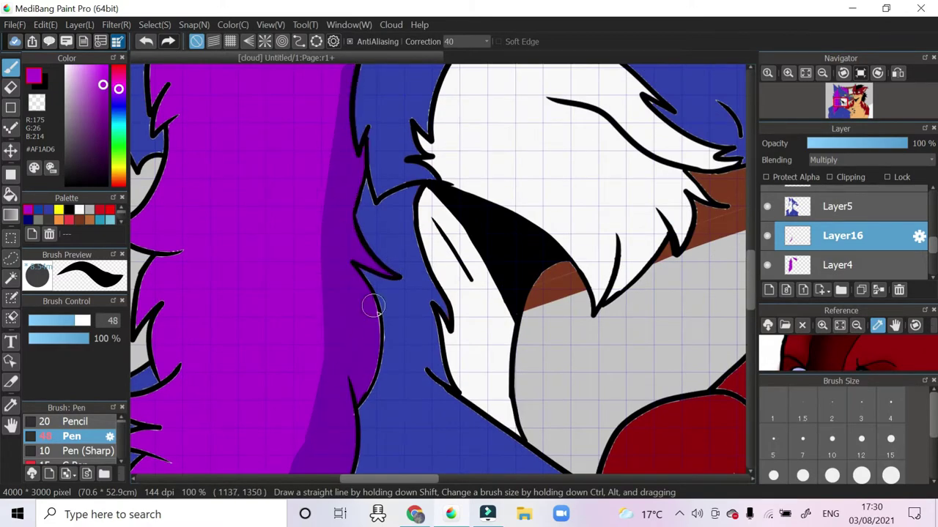
# Extend the purple shadow up the mane beside the ear and along the forelock's lower edge
pyautogui.scroll(4, 363, 291)
pyautogui.moveTo(546, 243)
pyautogui.mouseDown()
pyautogui.moveTo(497, 160)
pyautogui.moveTo(480, 469)
pyautogui.mouseUp()
pyautogui.scroll(-3, 480, 440)
pyautogui.scroll(5, 410, 440)
pyautogui.hscroll(3, 440, 366)
pyautogui.moveTo(467, 253); pyautogui.dragTo(569, 332)
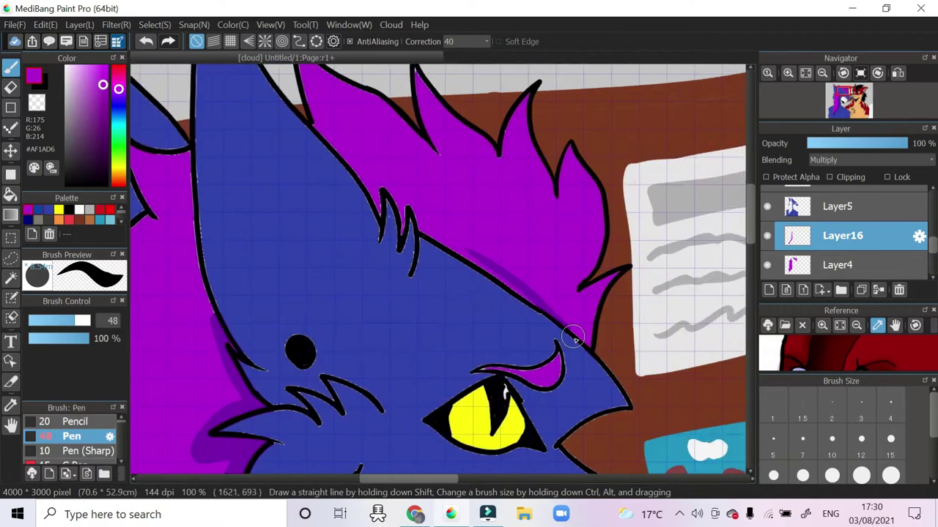
# Shade the lower part of the purple eyebrow marking with the pen at size 27, redoing the first stroke
pyautogui.click(60, 320)
pyautogui.scroll(4, 430, 173)
pyautogui.moveTo(430, 173); pyautogui.dragTo(344, 183)
pyautogui.hotkey('ctrl', 'z')
pyautogui.moveTo(337, 220)
pyautogui.mouseDown()
pyautogui.moveTo(210, 178)
pyautogui.moveTo(425, 205)
pyautogui.mouseUp()
# Add a Multiply layer above the blue body colour and shade around the eye with the sampled blue #3243B0
pyautogui.hotkey('ctrl', 'shift', 'n')
pyautogui.keyDown('alt'); pyautogui.click(329, 275); pyautogui.keyUp('alt')
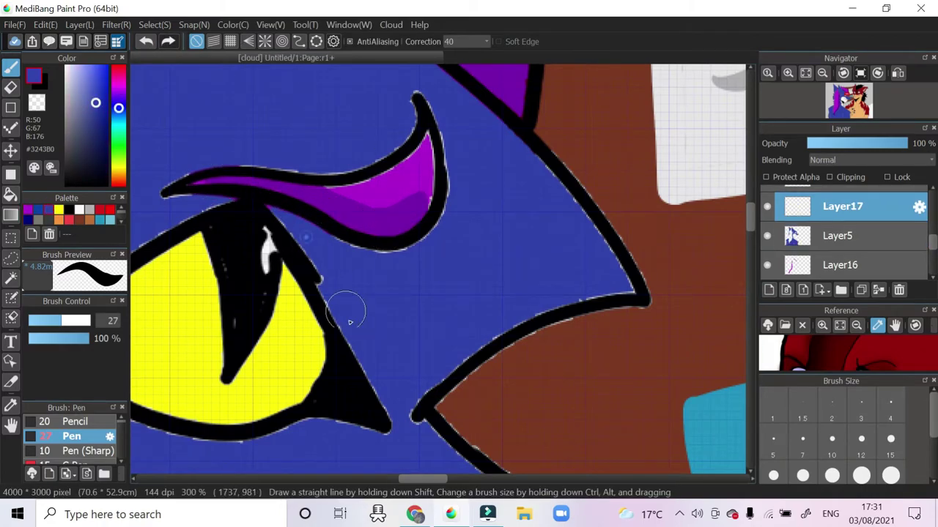
pyautogui.click(868, 160)
pyautogui.click(297, 251)
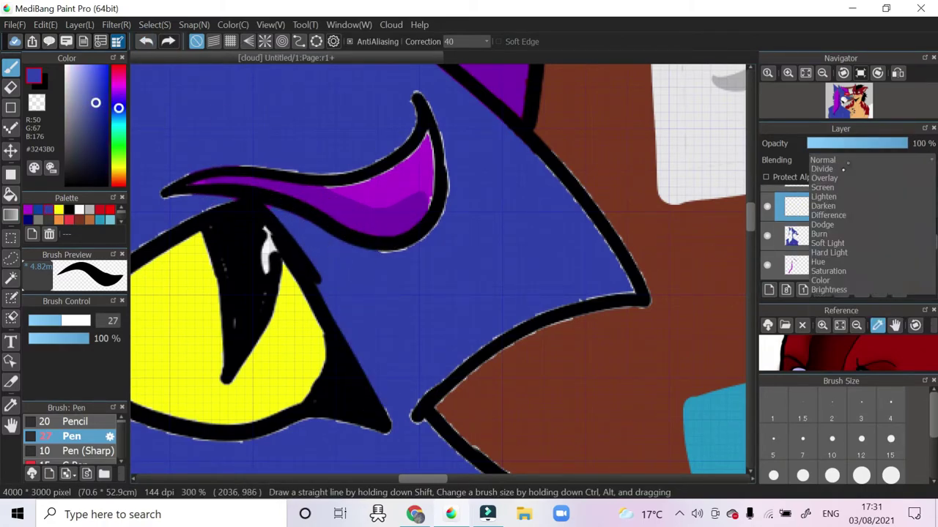
pyautogui.click(868, 160)
pyautogui.click(835, 185)
pyautogui.moveTo(361, 344); pyautogui.dragTo(284, 221)
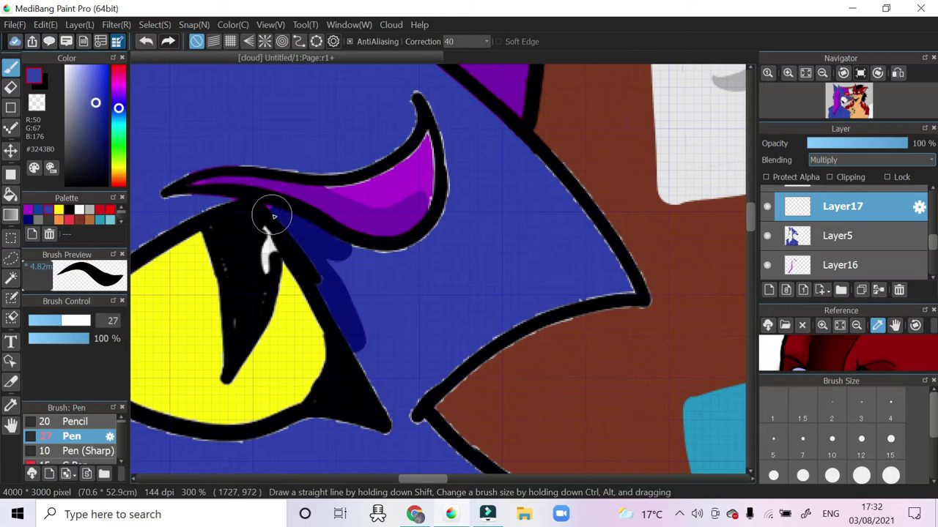
# Shade around the crease at the blue torso's lower edge and undo the broad stroke across the back
pyautogui.click(822, 73)
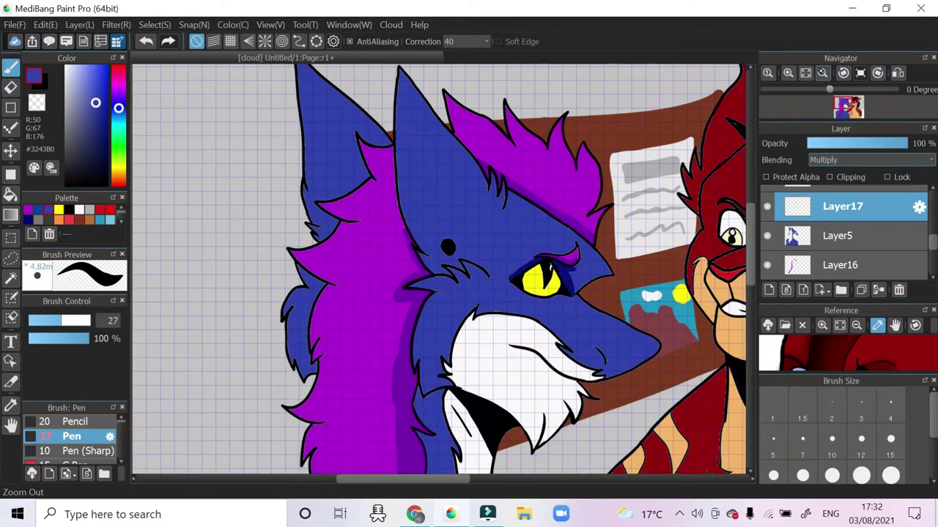
pyautogui.scroll(-10, 439, 271)
pyautogui.moveTo(498, 251)
pyautogui.mouseDown()
pyautogui.moveTo(488, 335)
pyautogui.moveTo(487, 263)
pyautogui.moveTo(531, 333)
pyautogui.mouseUp()
pyautogui.moveTo(233, 193)
pyautogui.mouseDown()
pyautogui.moveTo(247, 341)
pyautogui.moveTo(462, 337)
pyautogui.mouseUp()
pyautogui.hotkey('ctrl', 'z')
pyautogui.hotkey('ctrl', 'z')
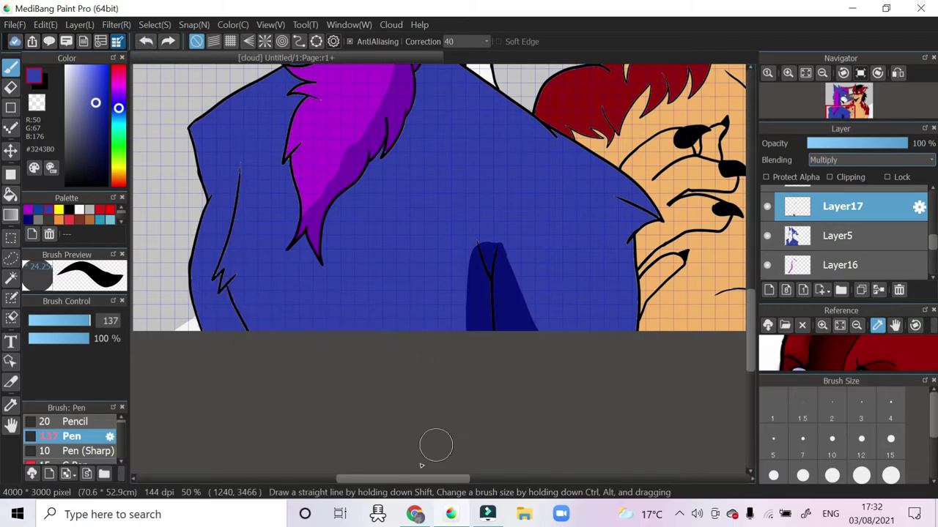
# Brush the multiply blue shadow upwards along the blue character's body, redoing the second stroke
pyautogui.hscroll(-5, 438, 443)
pyautogui.scroll(3, 687, 163)
pyautogui.moveTo(410, 462)
pyautogui.mouseDown()
pyautogui.moveTo(322, 331)
pyautogui.moveTo(359, 169)
pyautogui.mouseUp()
pyautogui.scroll(3, 613, 272)
pyautogui.moveTo(330, 286)
pyautogui.mouseDown()
pyautogui.moveTo(345, 262)
pyautogui.moveTo(387, 74)
pyautogui.mouseUp()
pyautogui.hotkey('ctrl', 'z')
pyautogui.moveTo(322, 381)
pyautogui.mouseDown()
pyautogui.moveTo(366, 223)
pyautogui.moveTo(386, 84)
pyautogui.mouseUp()
# Try a shadow on the blue neck fur between the mane and the white throat with the pen at size 42
pyautogui.scroll(-2, 387, 84)
pyautogui.scroll(5, 386, 83)
pyautogui.scroll(-5, 382, 293)
pyautogui.scroll(5, 515, 364)
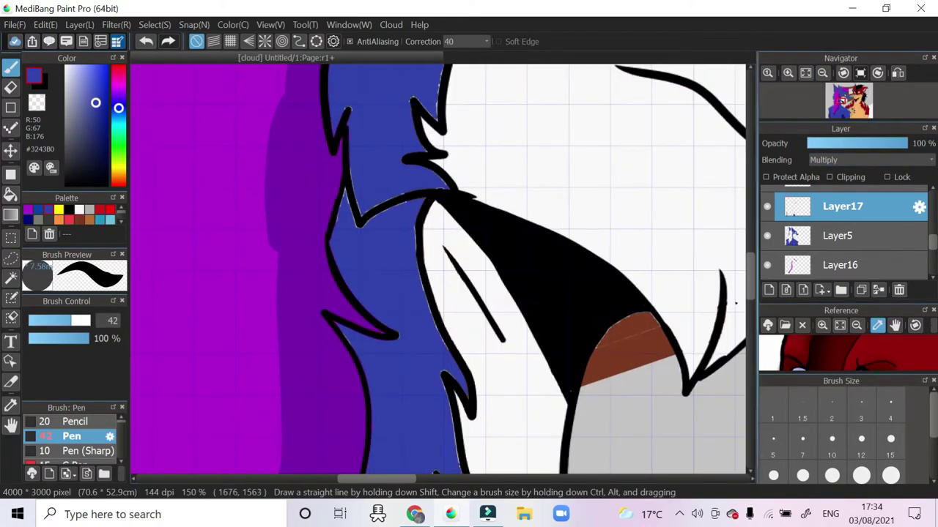
pyautogui.scroll(-1, 716, 253)
pyautogui.moveTo(414, 322)
pyautogui.mouseDown()
pyautogui.moveTo(385, 280)
pyautogui.moveTo(456, 382)
pyautogui.moveTo(330, 265)
pyautogui.mouseUp()
pyautogui.click(155, 48)
pyautogui.click(155, 49)
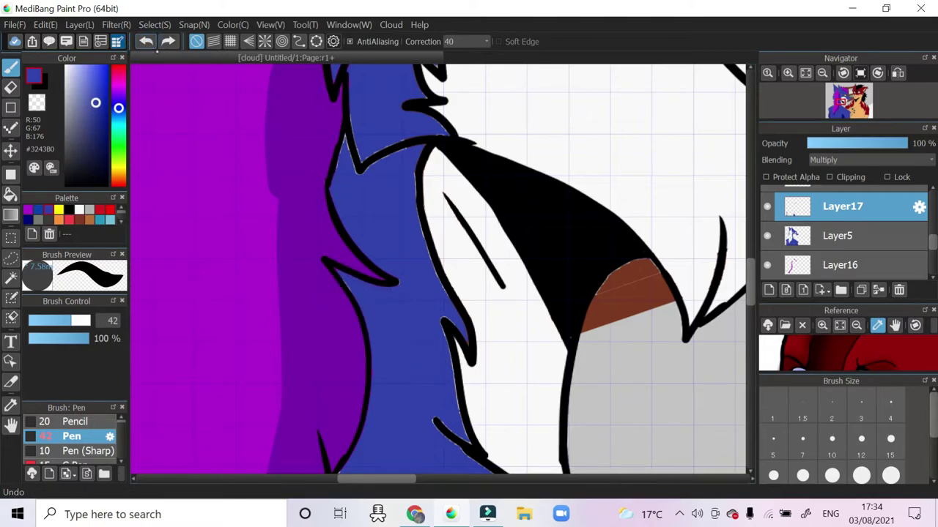
# Shade the blue neck fur between the mane and the throat with the pen and trim the spill with the eraser at size 16
pyautogui.moveTo(220, 157); pyautogui.dragTo(370, 311)
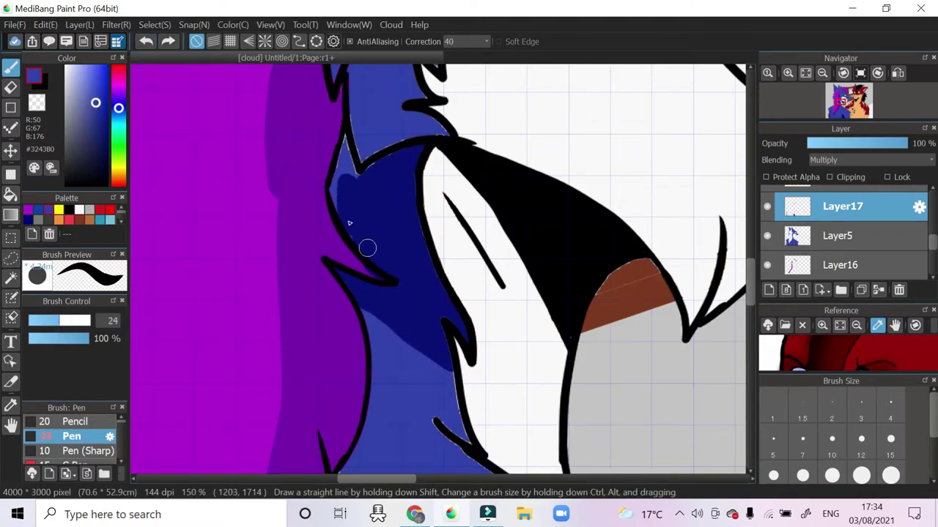
pyautogui.press('e')
pyautogui.scroll(2, 439, 269)
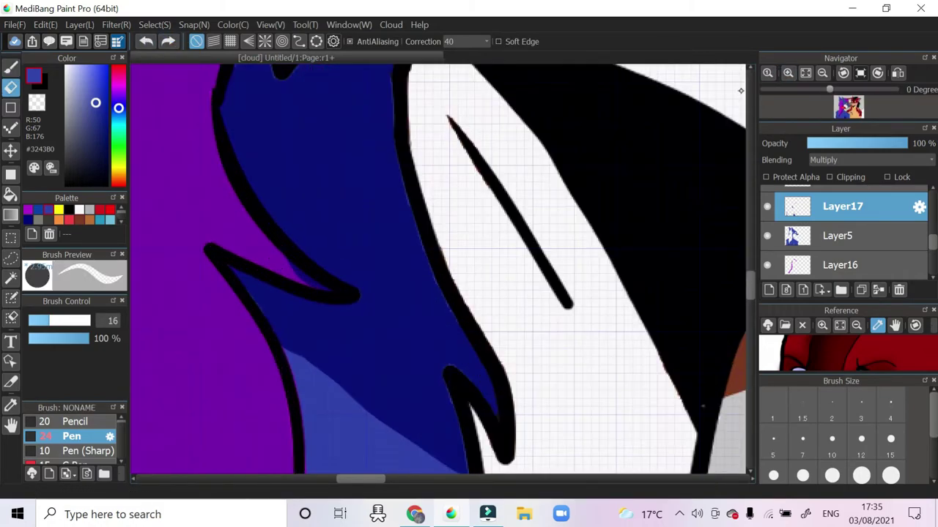
pyautogui.moveTo(754, 285); pyautogui.dragTo(749, 286)
pyautogui.scroll(-2, 289, 243)
# Clip the blue shadow layer to the body colour and shade the blue tuft behind the mane with the pen at size 24
pyautogui.click(799, 73)
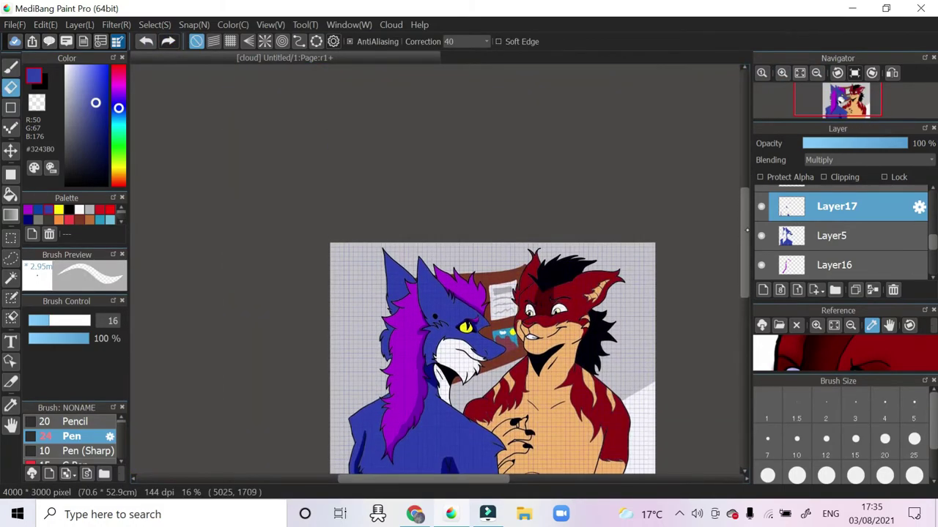
pyautogui.click(782, 73)
pyautogui.click(782, 72)
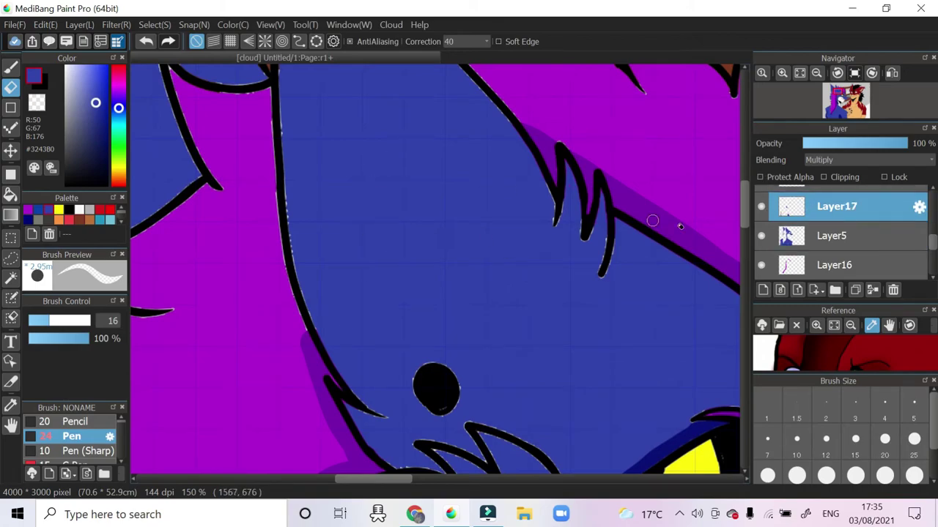
pyautogui.press('b')
pyautogui.moveTo(439, 366); pyautogui.dragTo(374, 262)
pyautogui.hotkey('ctrl', 'z')
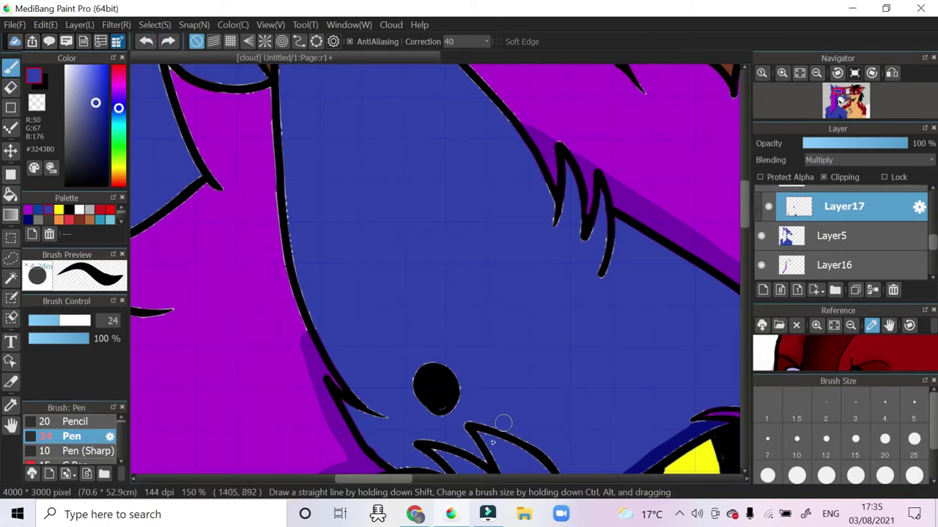
pyautogui.hscroll(-3, 683, 280)
pyautogui.scroll(3, 683, 280)
pyautogui.scroll(-6, 336, 271)
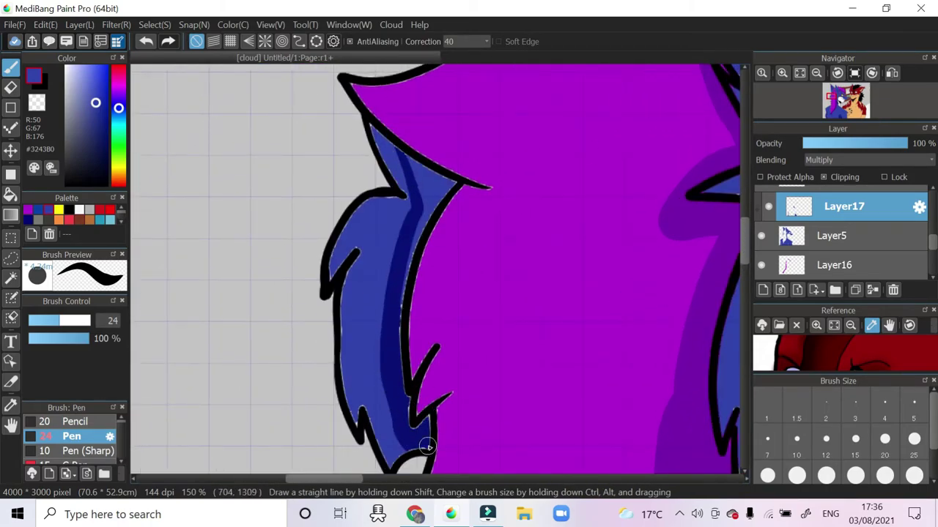
pyautogui.scroll(-3, 426, 165)
# Fill the shadows along the inner sides of both blue ears, using the pen at size 96 and erasing the spill
pyautogui.press('g')
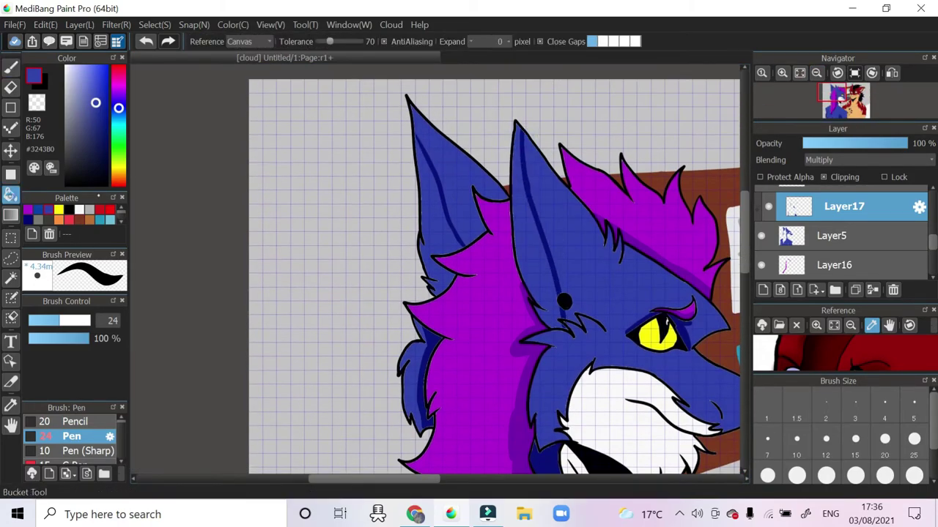
pyautogui.click(533, 255)
pyautogui.hotkey('ctrl', 'z')
pyautogui.press('b')
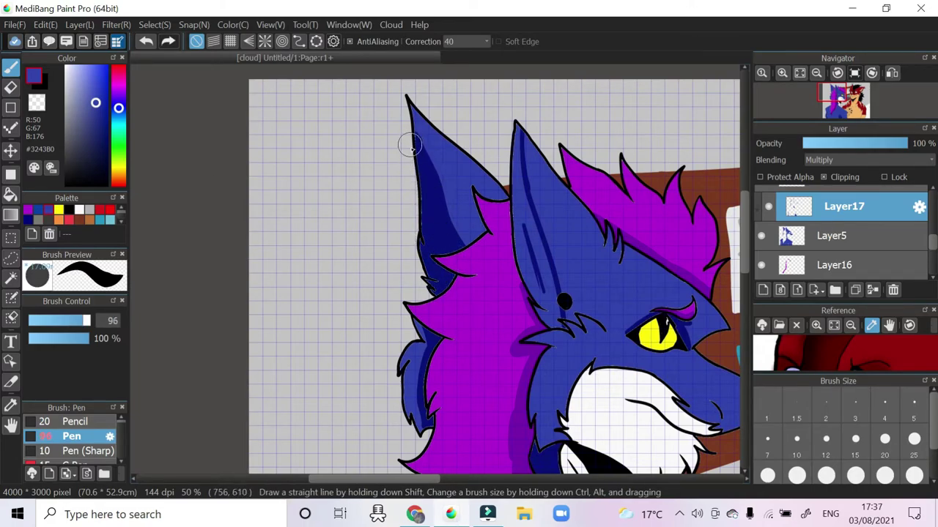
pyautogui.moveTo(546, 328); pyautogui.dragTo(529, 244)
pyautogui.scroll(5, 440, 293)
pyautogui.press('e')
pyautogui.scroll(-5, 439, 271)
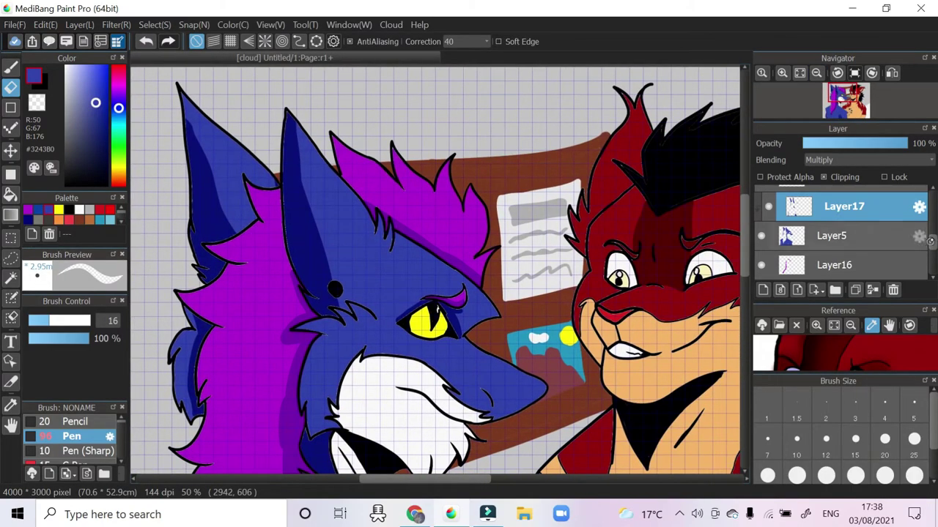
# Add a clipped Multiply layer above the white fur layer and choose the pale cyan #DBFCFF
pyautogui.click(834, 233)
pyautogui.click(761, 234)
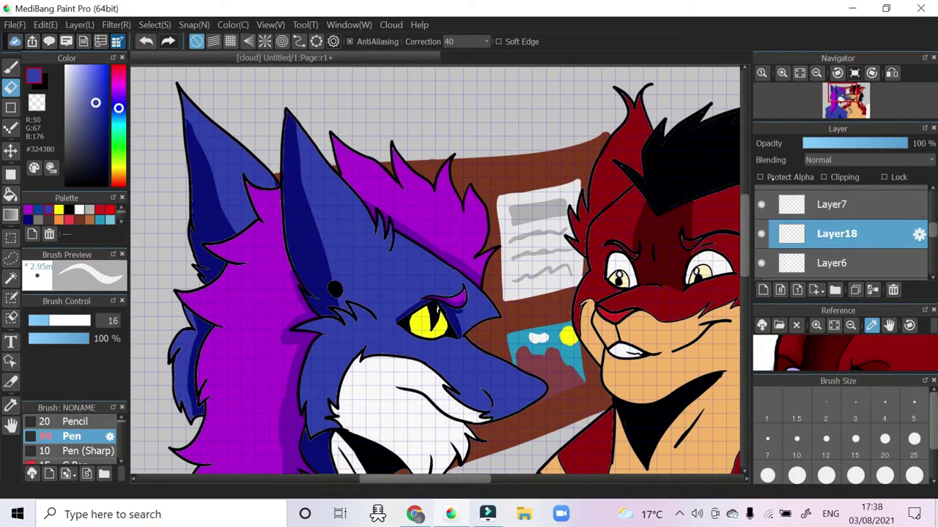
pyautogui.scroll(2, 708, 246)
pyautogui.scroll(-3, 708, 246)
pyautogui.click(868, 160)
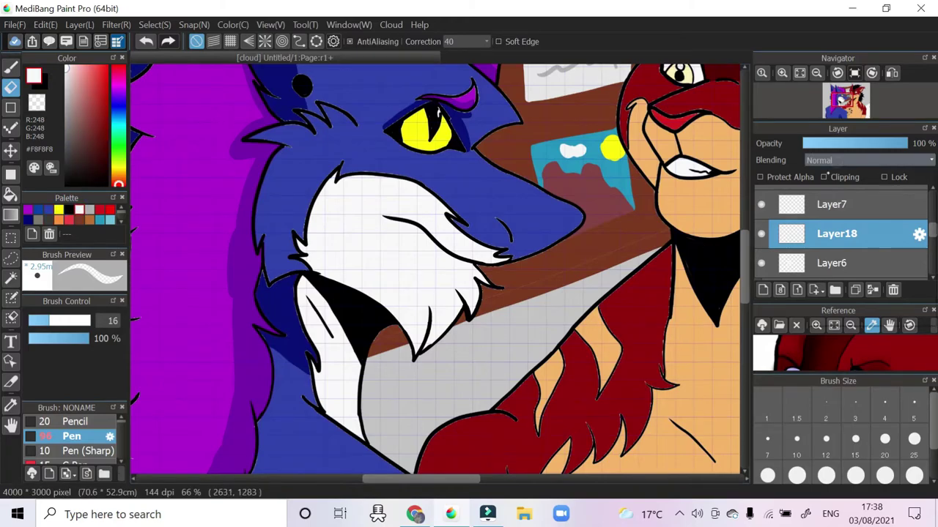
pyautogui.click(842, 177)
pyautogui.press('b')
pyautogui.scroll(-1, 74, 214)
pyautogui.click(79, 209)
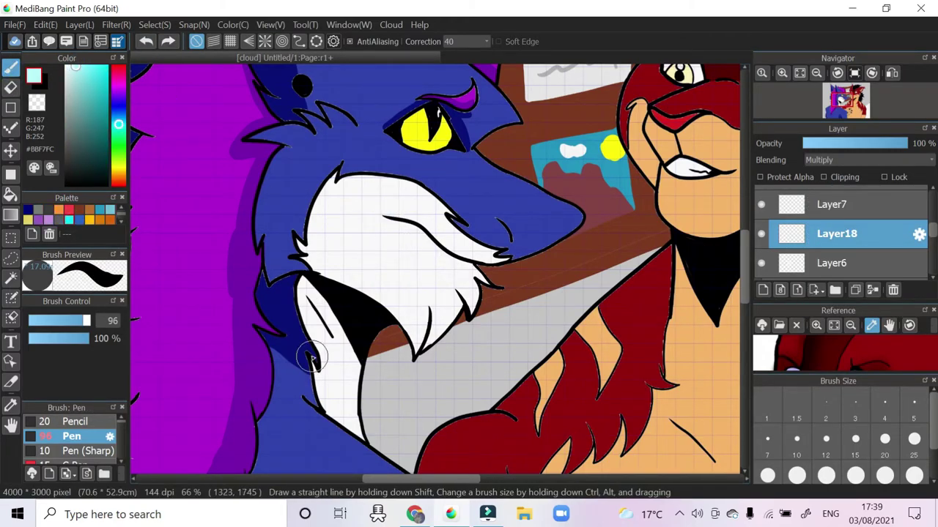
pyautogui.hotkey('ctrl', 'z')
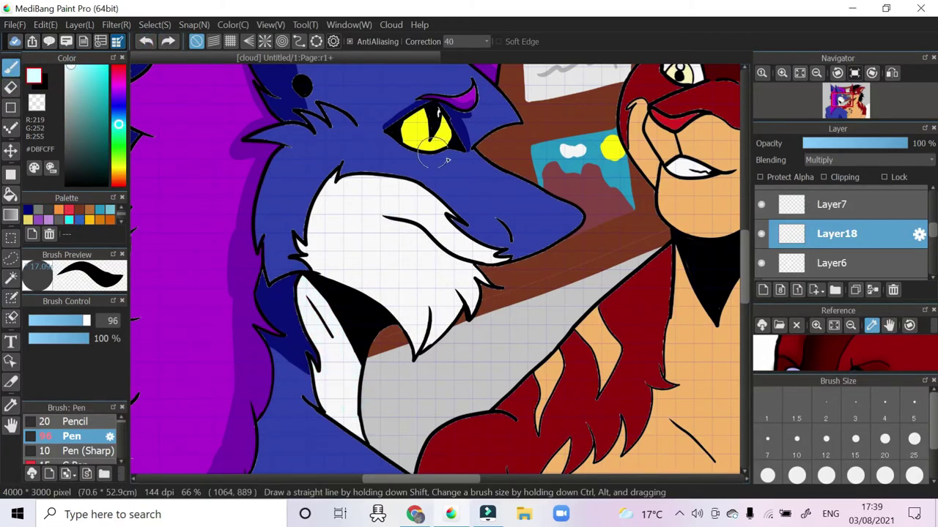
pyautogui.click(824, 176)
# Shade the white throat and the lower muzzle fur of the blue character in pale cyan
pyautogui.scroll(3, 436, 347)
pyautogui.moveTo(199, 418)
pyautogui.mouseDown()
pyautogui.moveTo(188, 261)
pyautogui.moveTo(146, 190)
pyautogui.mouseUp()
pyautogui.scroll(2, 440, 256)
pyautogui.moveTo(323, 143); pyautogui.dragTo(413, 192)
pyautogui.moveTo(431, 418); pyautogui.dragTo(451, 258)
pyautogui.click(799, 73)
pyautogui.click(782, 73)
pyautogui.click(817, 72)
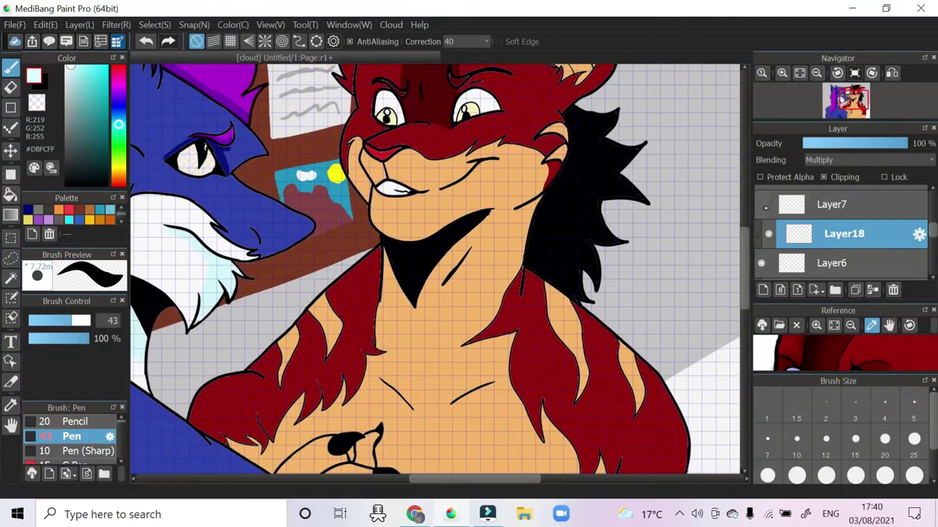
# Add a clipped Multiply layer above the eye colour and shade the upper part of the iris in yellow #FFE800
pyautogui.click(762, 290)
pyautogui.scroll(6, 436, 271)
pyautogui.keyDown('alt'); pyautogui.click(410, 293); pyautogui.keyUp('alt')
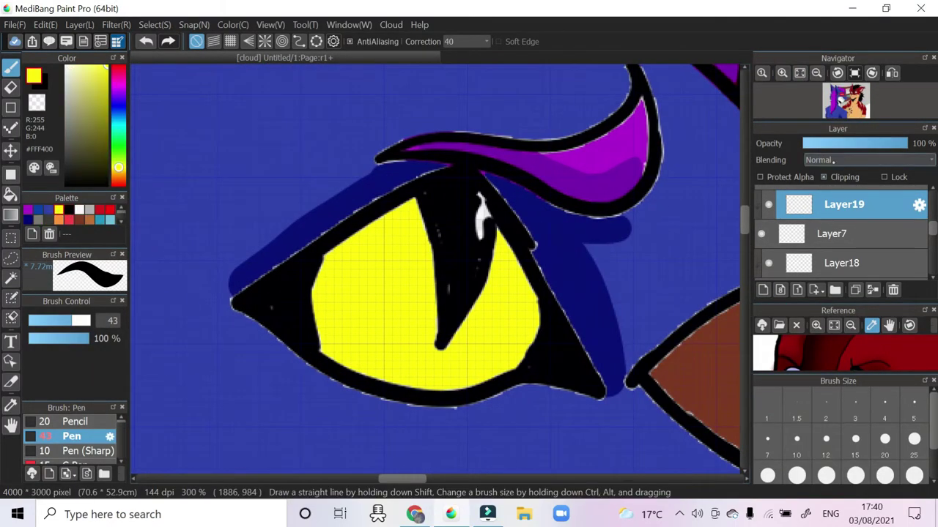
pyautogui.click(145, 41)
pyautogui.moveTo(344, 278); pyautogui.dragTo(397, 210)
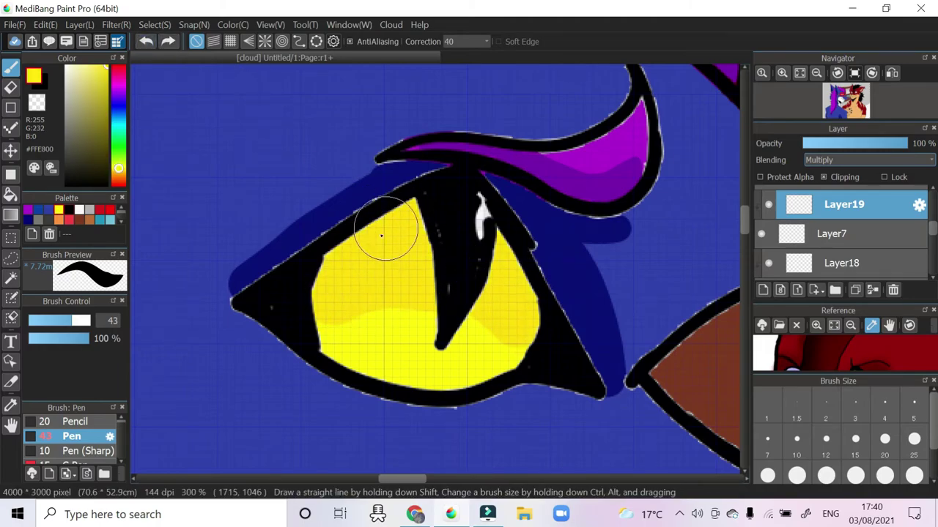
# Add another layer and paint a darker amber band across the upper iris on both sides of the pupil
pyautogui.click(763, 290)
pyautogui.click(118, 172)
pyautogui.moveTo(439, 235); pyautogui.dragTo(499, 252)
pyautogui.moveTo(322, 278); pyautogui.dragTo(417, 241)
# Add a further layer and paint the very top of the iris in orange #FFAB00
pyautogui.click(762, 289)
pyautogui.click(103, 69)
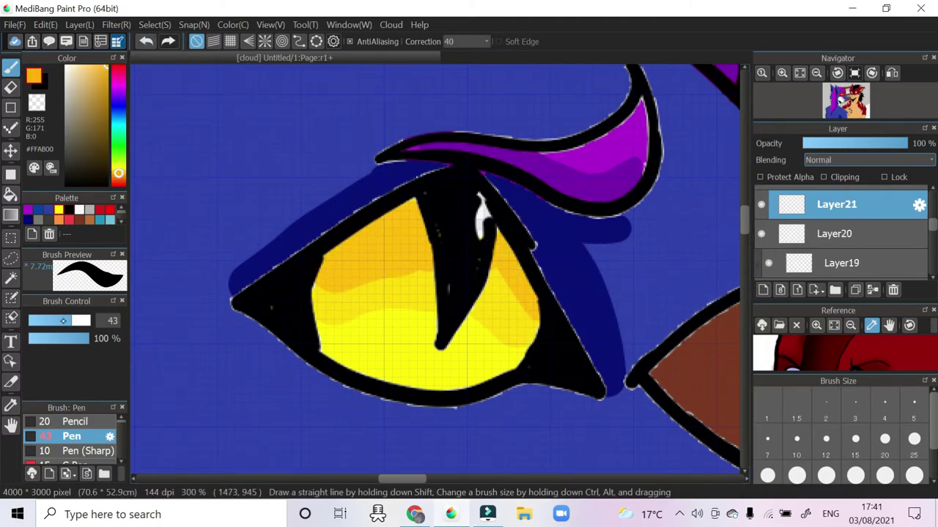
pyautogui.click(56, 320)
pyautogui.moveTo(322, 271); pyautogui.dragTo(440, 198)
# Soften the yellow and orange bands in the iris with the Blur brush, working through the eye shading layers
pyautogui.click(73, 451)
pyautogui.moveTo(513, 234); pyautogui.dragTo(450, 266)
pyautogui.click(836, 234)
pyautogui.click(841, 263)
pyautogui.moveTo(322, 293)
pyautogui.mouseDown()
pyautogui.moveTo(310, 299)
pyautogui.moveTo(346, 304)
pyautogui.mouseUp()
pyautogui.click(836, 233)
# Blur the dark blue shadows around the blue character's eye on their Multiply layer
pyautogui.scroll(-3, 835, 234)
pyautogui.click(841, 260)
pyautogui.click(842, 208)
pyautogui.moveTo(597, 234); pyautogui.dragTo(615, 362)
pyautogui.moveTo(304, 233); pyautogui.dragTo(398, 293)
# Blur the purple shadows along the brow, the crest and the length of the mane on Layer16, enlarging the brush to 137
pyautogui.click(841, 269)
pyautogui.moveTo(419, 115); pyautogui.dragTo(511, 121)
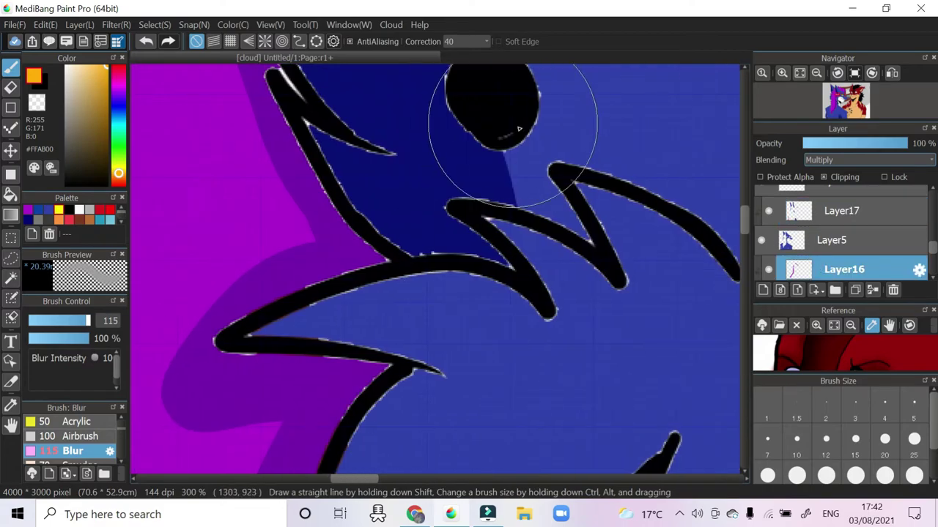
pyautogui.scroll(-4, 325, 331)
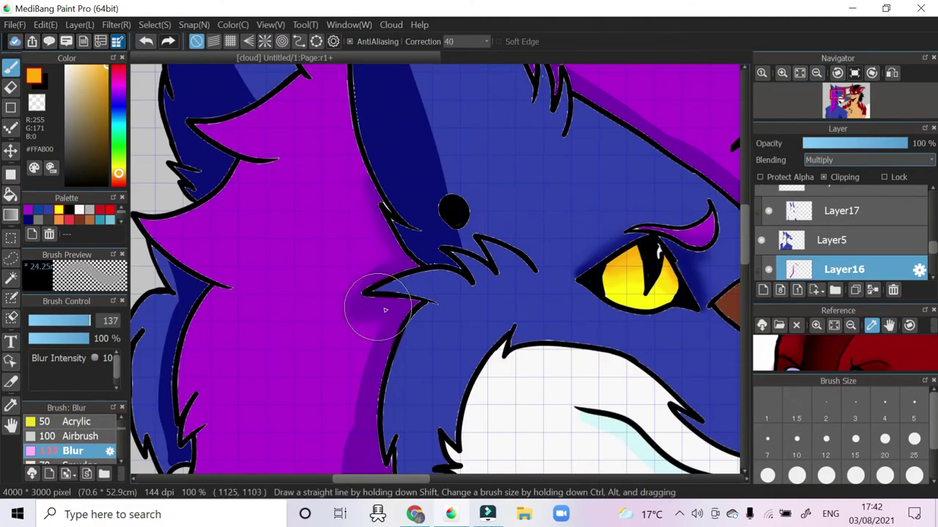
pyautogui.scroll(-3, 340, 156)
pyautogui.scroll(-4, 346, 150)
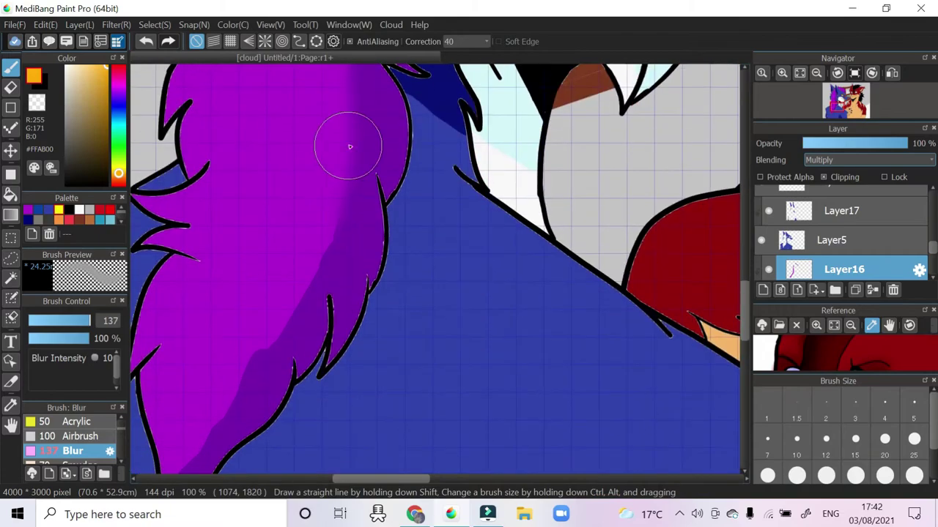
pyautogui.scroll(-2, 220, 419)
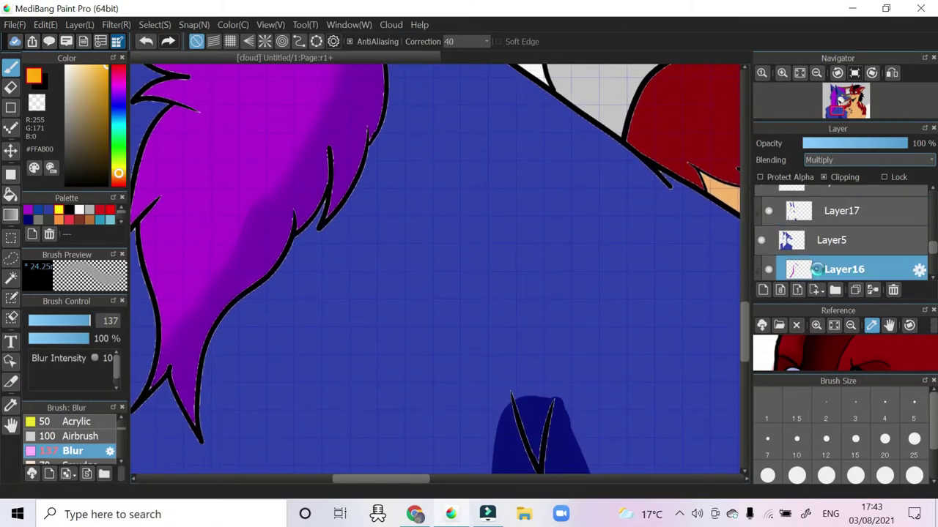
pyautogui.scroll(1, 700, 423)
pyautogui.scroll(15, 699, 423)
pyautogui.hscroll(3, 530, 122)
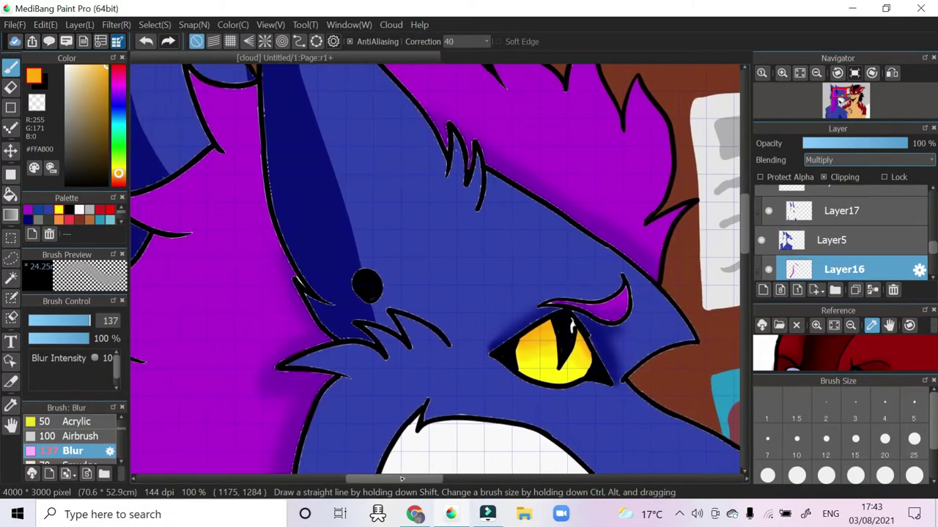
# Blur the shadow edges in both blue ears on Layer17 with the Blur brush at size 259
pyautogui.click(843, 210)
pyautogui.hscroll(-4, 464, 203)
pyautogui.scroll(2, 431, 266)
pyautogui.moveTo(426, 251); pyautogui.dragTo(420, 235)
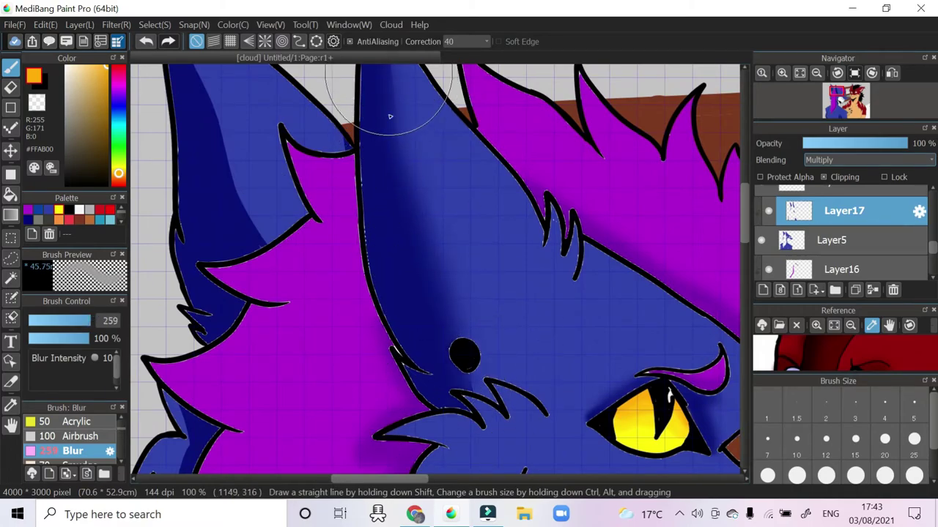
pyautogui.hscroll(-3, 460, 352)
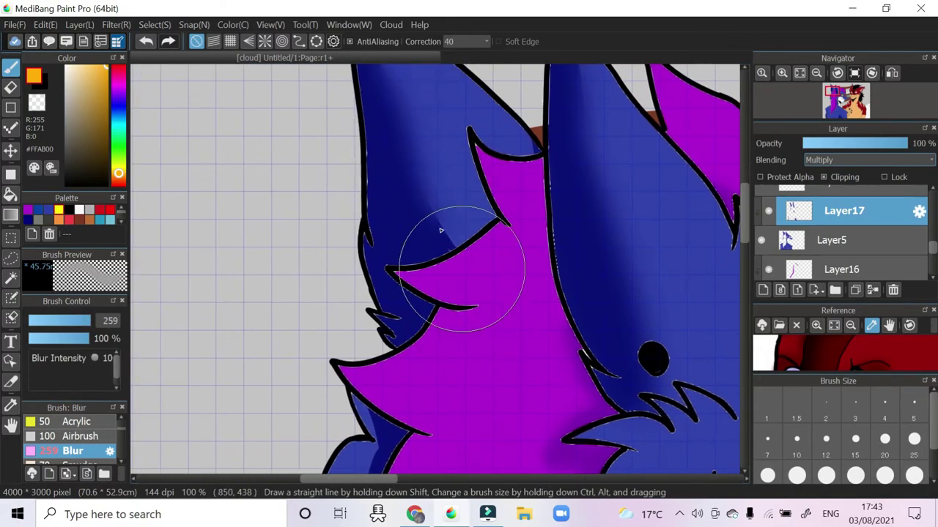
# Blur the blue shadows on the tuft behind the mane and on the neck fur
pyautogui.scroll(-10, 401, 117)
pyautogui.hscroll(6, 401, 117)
pyautogui.scroll(-2, 634, 260)
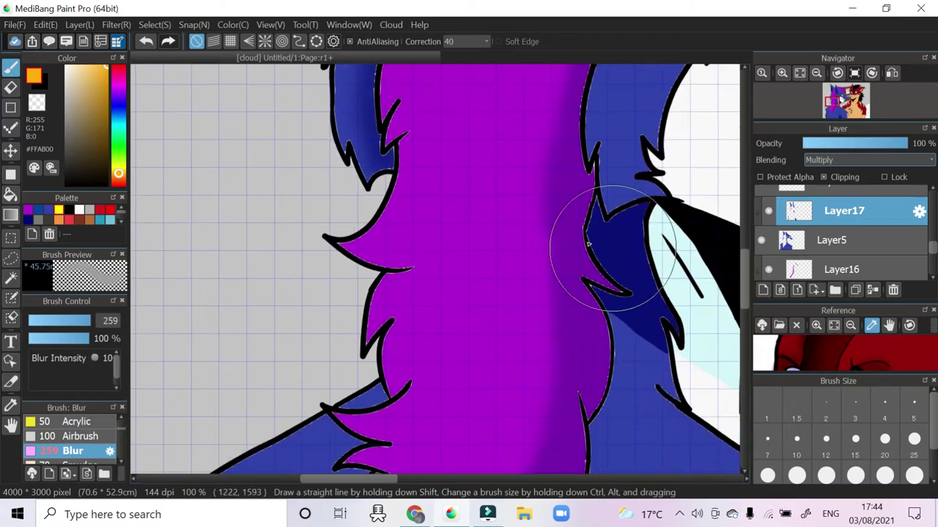
# Blur the blue shadows around the crease at the torso's lower edge and along the arm line
pyautogui.scroll(-10, 402, 401)
pyautogui.hscroll(6, 402, 402)
pyautogui.moveTo(554, 387); pyautogui.dragTo(419, 308)
pyautogui.scroll(-2, 419, 309)
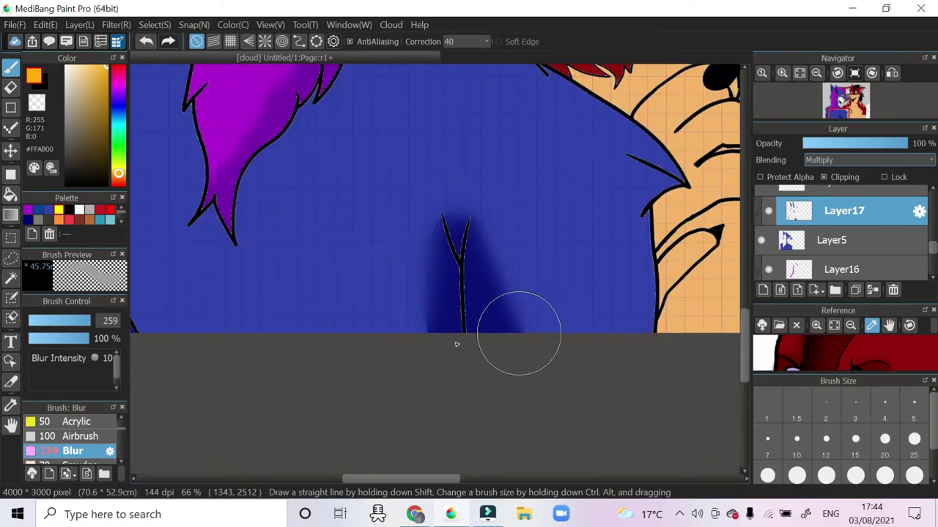
pyautogui.hscroll(-6, 478, 387)
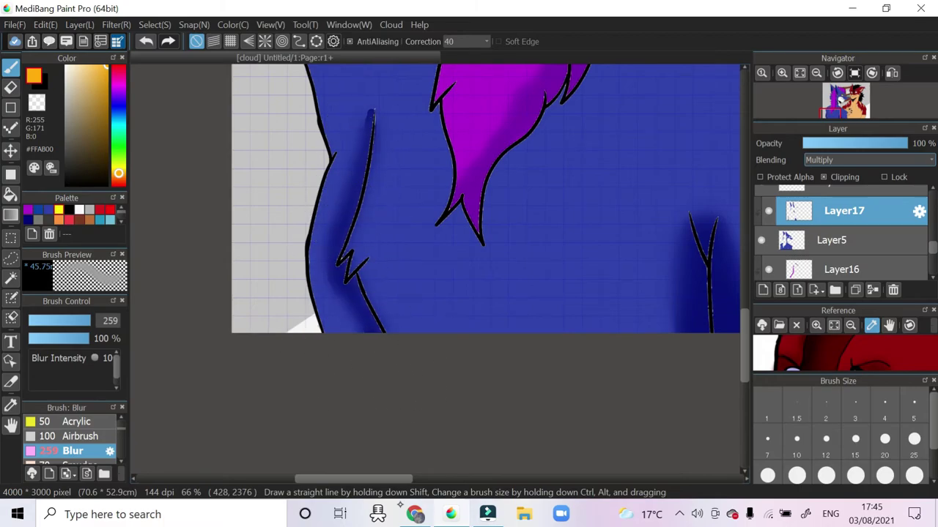
# Soften the pale cyan shading on the white muzzle and throat fur on Layer18 with the Blur brush at size 112
pyautogui.scroll(-3, 454, 271)
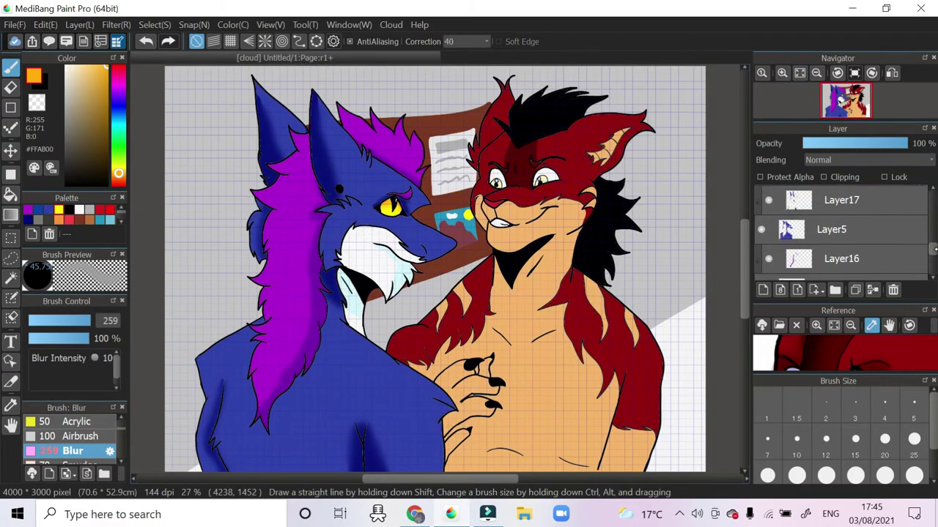
pyautogui.click(844, 228)
pyautogui.scroll(5, 433, 275)
pyautogui.hscroll(-3, 434, 480)
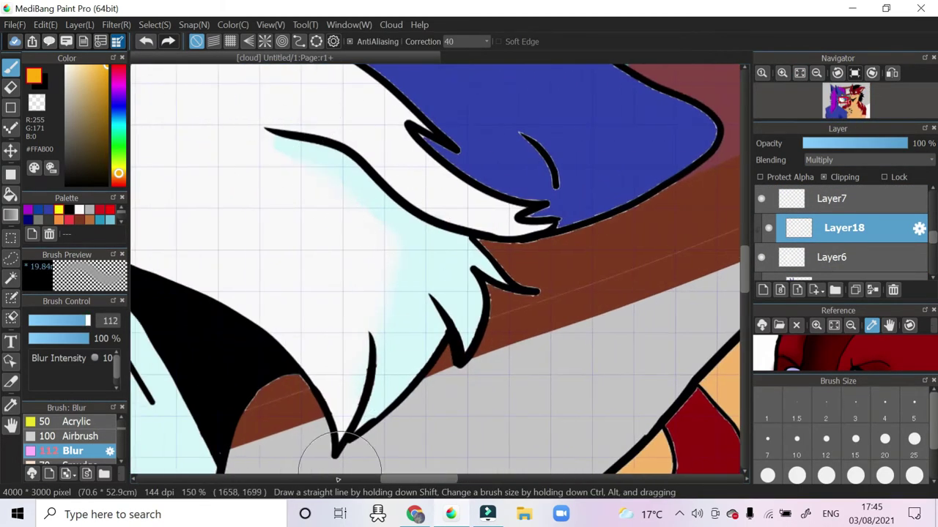
pyautogui.scroll(-3, 356, 419)
pyautogui.scroll(-5, 332, 71)
# Add a clipped Multiply layer above the red character's tan body colour and sample the tan #F6B565
pyautogui.click(837, 217)
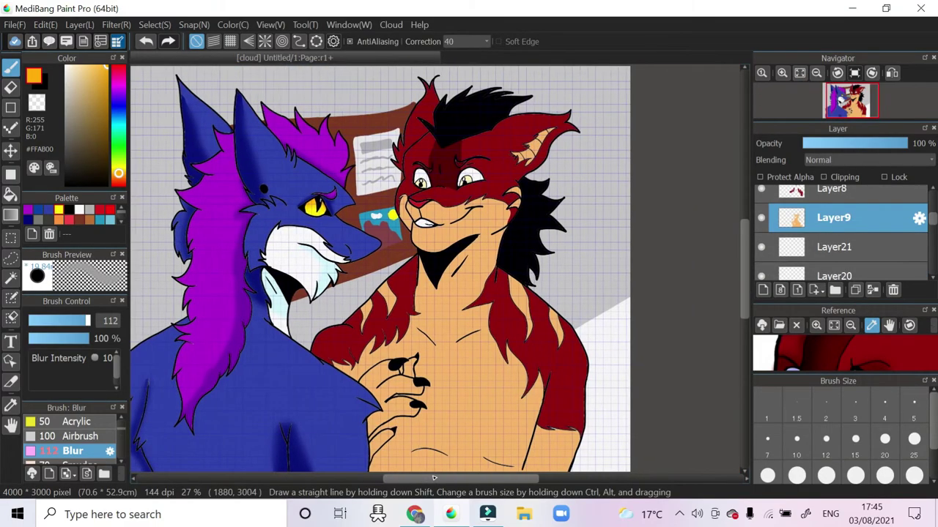
pyautogui.click(837, 218)
pyautogui.click(854, 159)
pyautogui.click(843, 186)
pyautogui.click(823, 177)
pyautogui.scroll(-4, 432, 294)
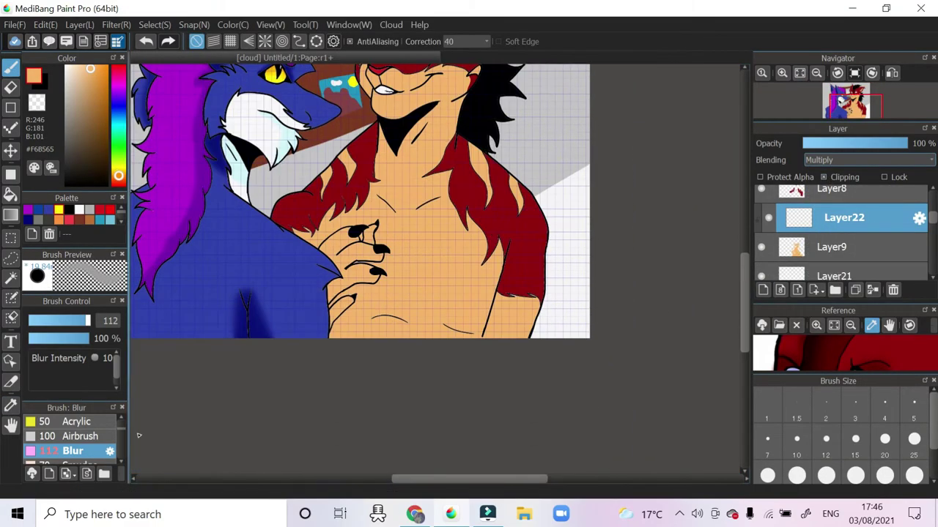
# Shade the inner side of the red character's tan forearm and a tan shoulder stripe with the pen at size 45
pyautogui.scroll(3, 73, 440)
pyautogui.click(71, 436)
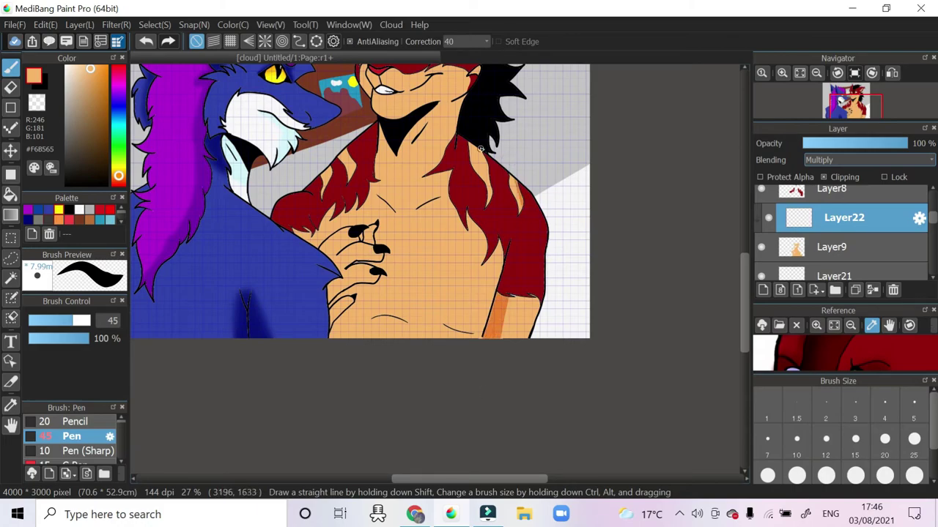
pyautogui.moveTo(482, 154); pyautogui.dragTo(485, 189)
pyautogui.scroll(4, 434, 333)
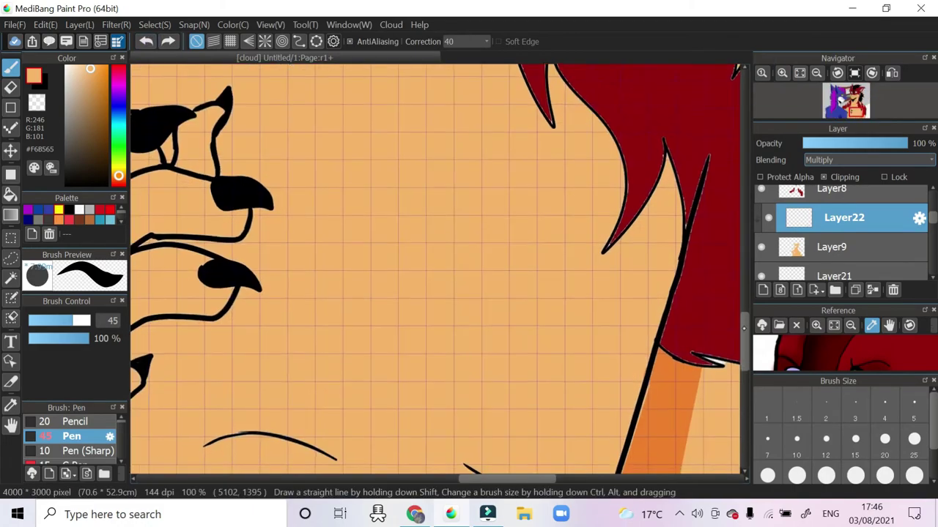
# Shade the fingers of the hand on the chest and the curved belly crease with the tan multiply colour, redoing stray strokes
pyautogui.moveTo(476, 301); pyautogui.dragTo(572, 338)
pyautogui.hotkey('ctrl', 'z')
pyautogui.moveTo(333, 296); pyautogui.dragTo(220, 277)
pyautogui.hscroll(-5, 570, 345)
pyautogui.moveTo(403, 208)
pyautogui.mouseDown()
pyautogui.moveTo(359, 257)
pyautogui.moveTo(330, 315)
pyautogui.moveTo(472, 252)
pyautogui.mouseUp()
pyautogui.hotkey('ctrl', 'z')
pyautogui.hotkey('ctrl', 'z')
pyautogui.scroll(3, 334, 193)
pyautogui.moveTo(326, 242); pyautogui.dragTo(473, 183)
pyautogui.moveTo(392, 117); pyautogui.dragTo(282, 194)
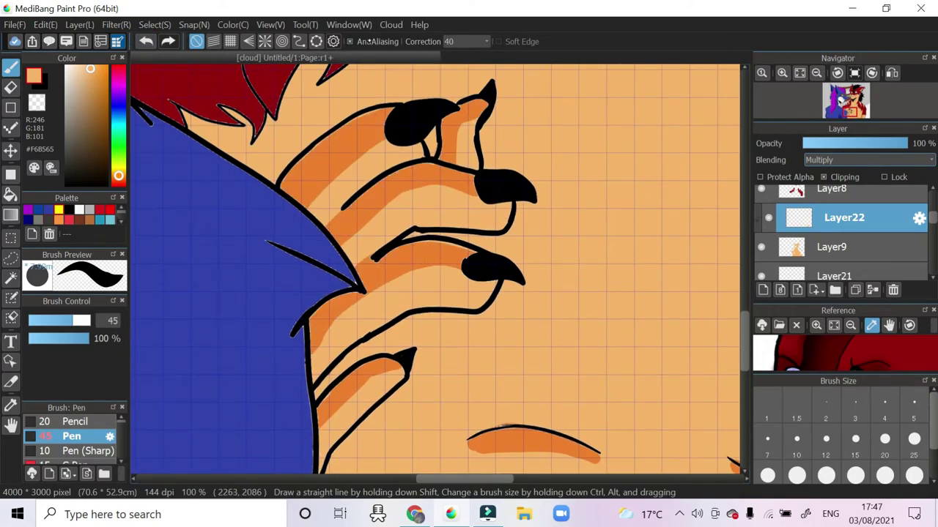
# Shade the red character's tan muzzle edge, the areas under the mouth and cheek crease, and the neck beside the black throat marking
pyautogui.scroll(5, 436, 269)
pyautogui.moveTo(469, 219); pyautogui.dragTo(440, 132)
pyautogui.moveTo(432, 95); pyautogui.dragTo(462, 180)
pyautogui.click(11, 86)
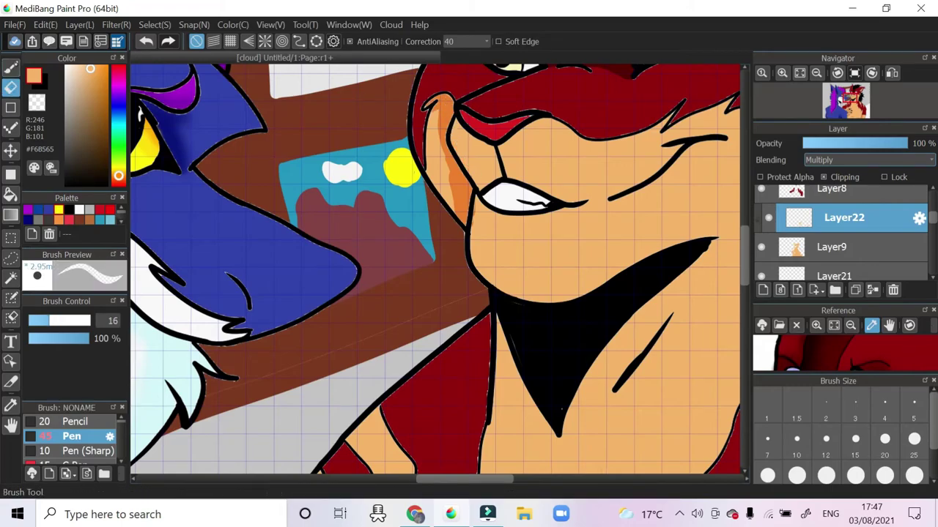
pyautogui.press('b')
pyautogui.hscroll(3, 436, 273)
pyautogui.moveTo(549, 244); pyautogui.dragTo(402, 431)
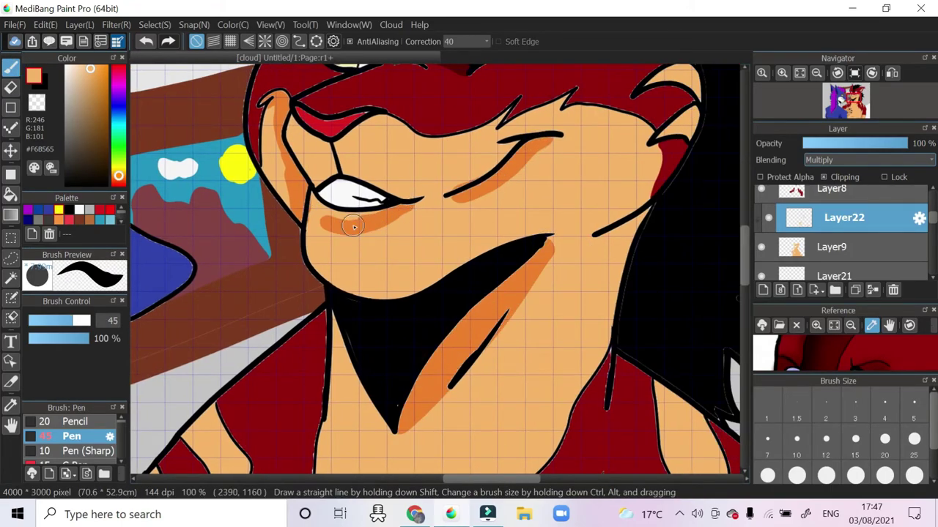
# Shade the tan cheek tufts and the chest fur along the red shoulder marking, undoing a stray stroke
pyautogui.scroll(2, 701, 177)
pyautogui.scroll(4, 555, 199)
pyautogui.hscroll(3, 556, 199)
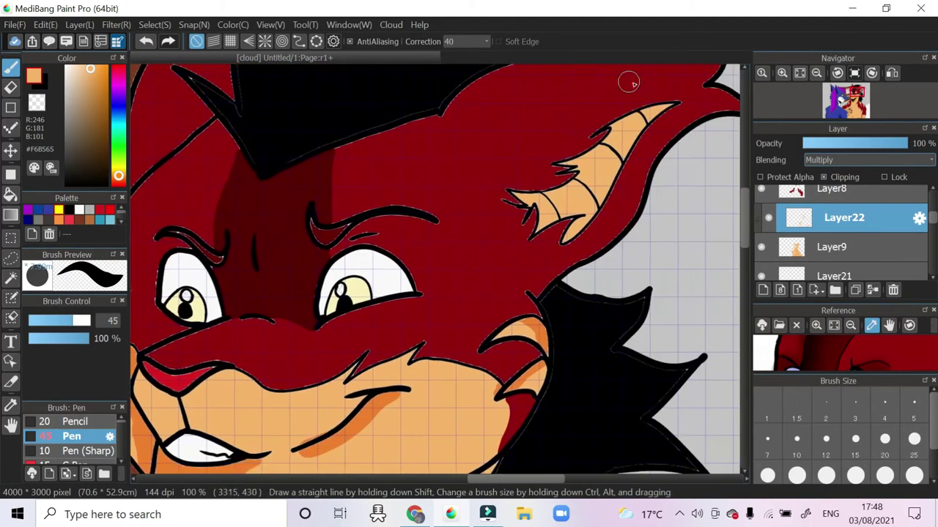
pyautogui.scroll(-6, 681, 203)
pyautogui.hscroll(-3, 632, 316)
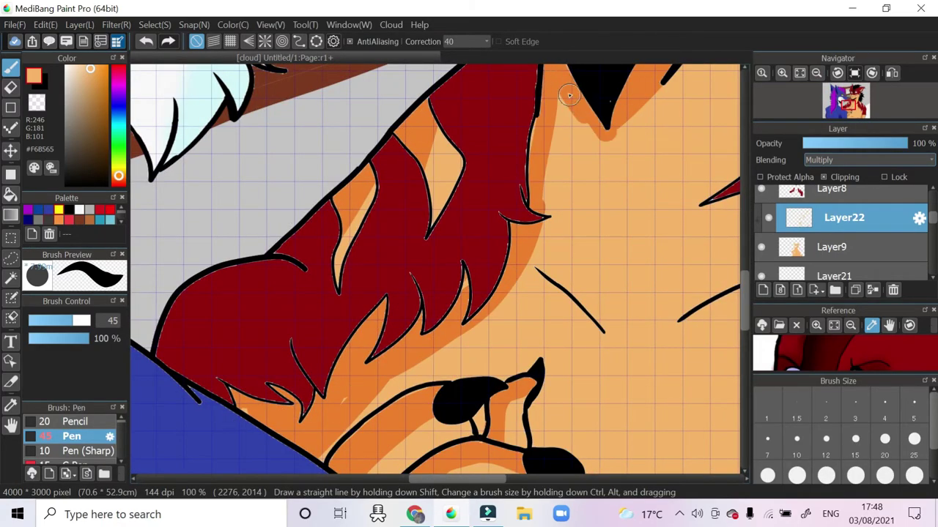
pyautogui.click(146, 42)
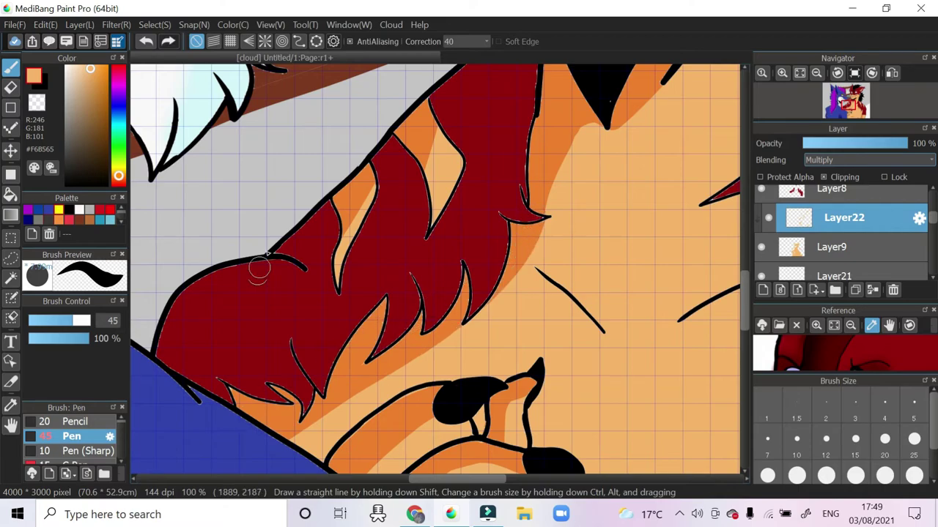
# Add a clipped Multiply layer above Layer8 and sample the red #940A0A from the fur
pyautogui.hotkey('ctrl', '0')
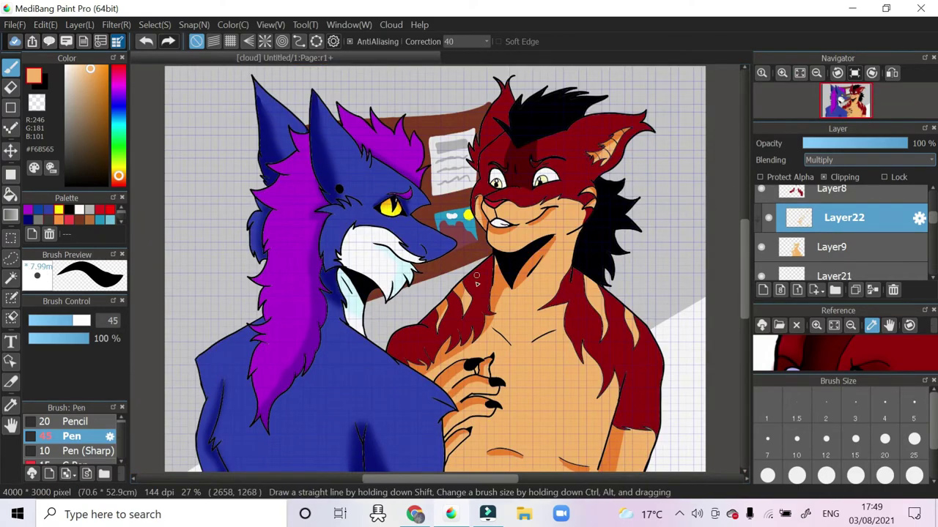
pyautogui.hotkey('ctrl', 'shift', 'n')
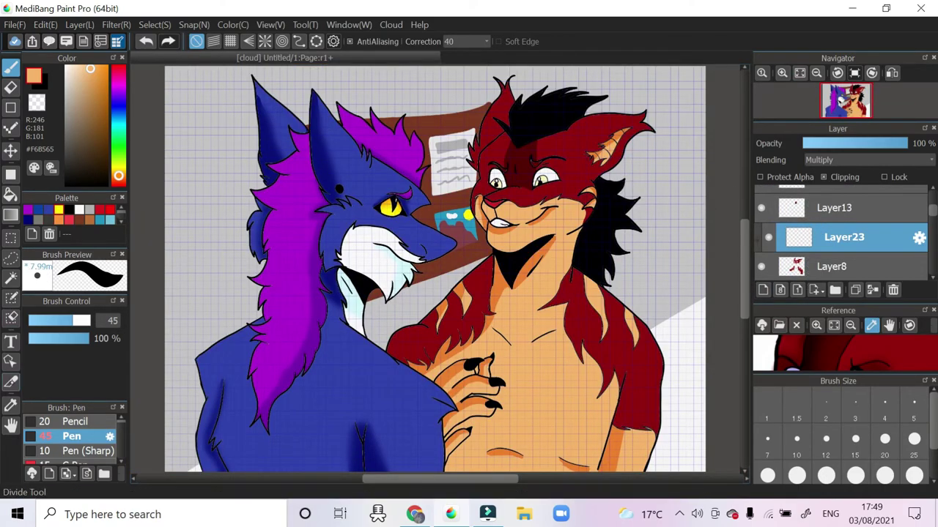
pyautogui.keyDown('alt'); pyautogui.click(489, 283); pyautogui.keyUp('alt')
# Shade the outer edge of the red shoulder beside the blue character with the pen at size 96
pyautogui.scroll(4, 537, 302)
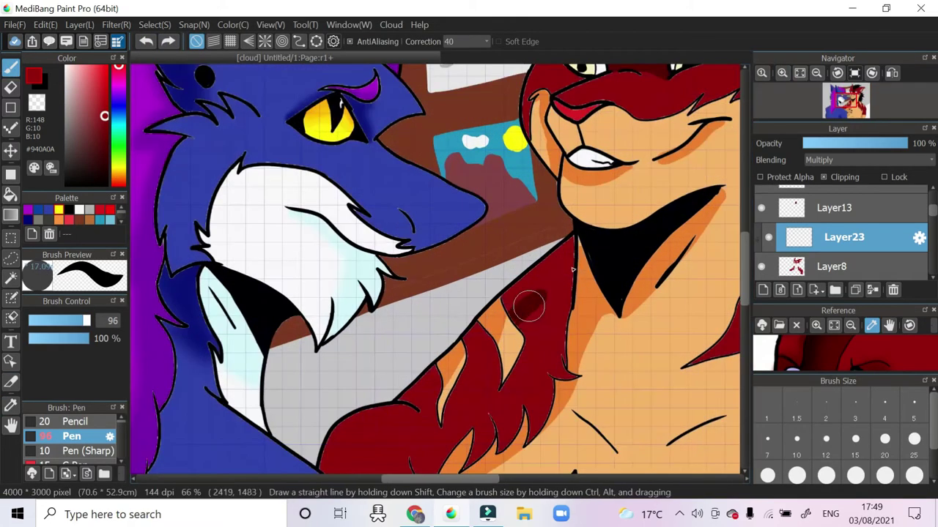
pyautogui.moveTo(556, 259)
pyautogui.mouseDown()
pyautogui.moveTo(491, 334)
pyautogui.moveTo(336, 450)
pyautogui.mouseUp()
pyautogui.scroll(-3, 489, 295)
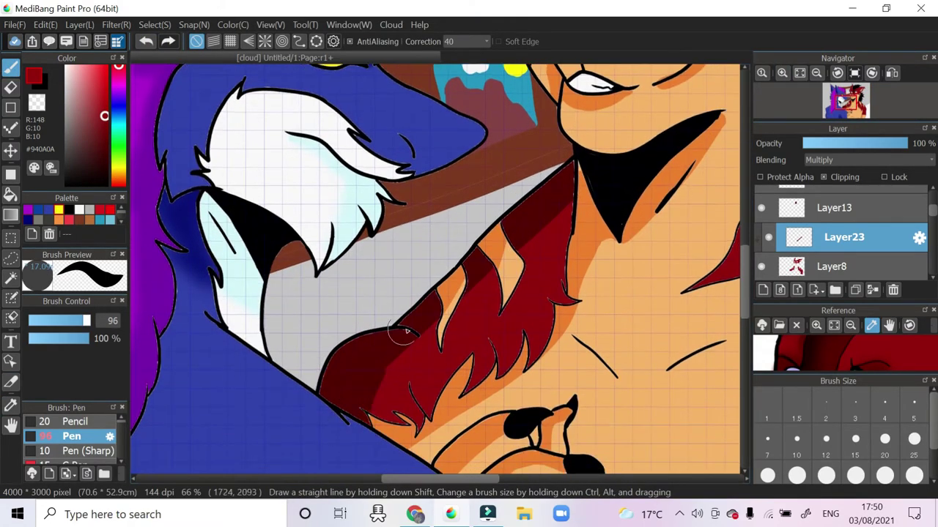
# Shade the red fur below the inner eye and along the nose bridge, and remove Layer13 with the dark forehead marking
pyautogui.scroll(5, 441, 365)
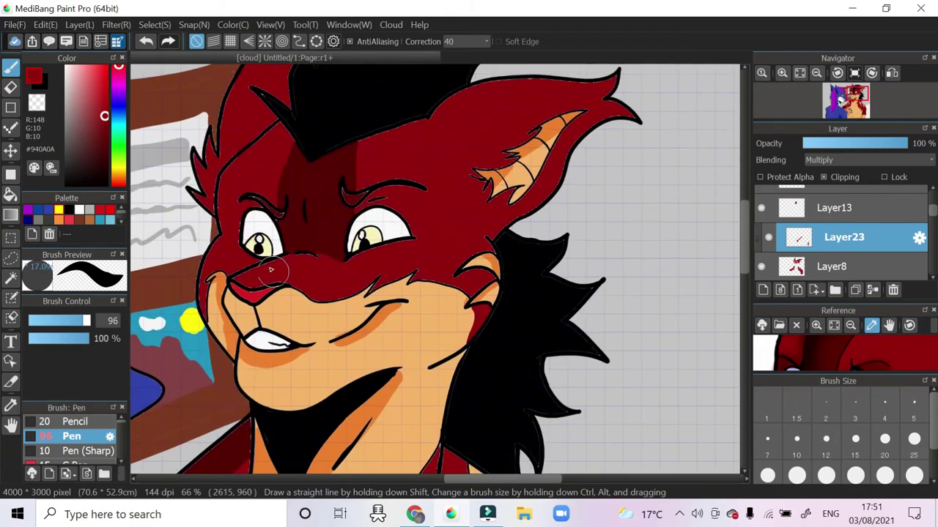
pyautogui.click(146, 41)
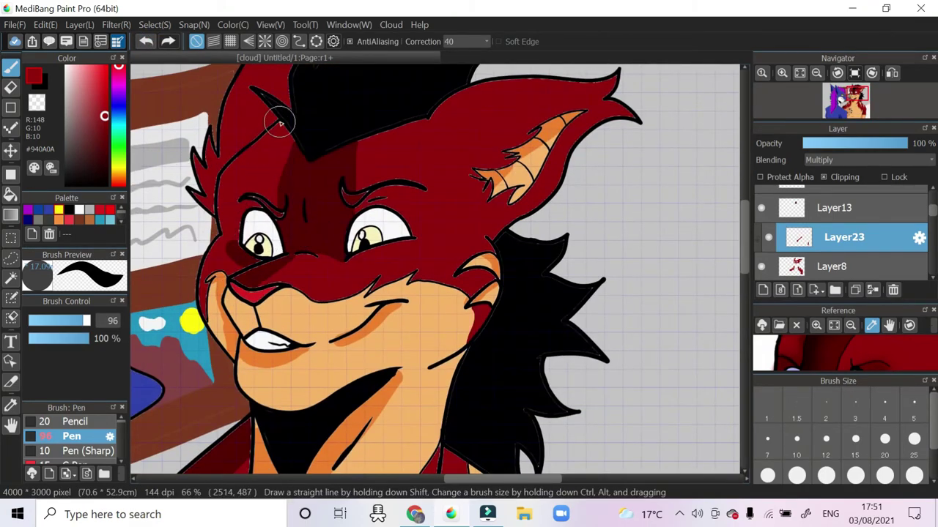
pyautogui.hotkey('ctrl', 'z')
pyautogui.hotkey('ctrl', 'z')
pyautogui.hotkey('ctrl', 'z')
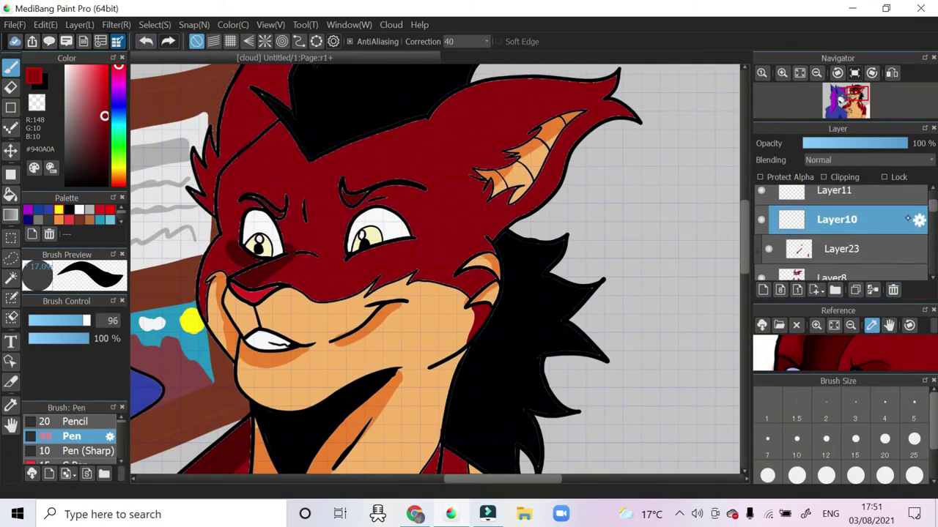
pyautogui.hotkey('ctrl', 'z')
# Shade the red fur around the eyes and eyebrows, under the black hair and on both ears at pen size 42, redoing stray strokes
pyautogui.moveTo(290, 213); pyautogui.dragTo(291, 245)
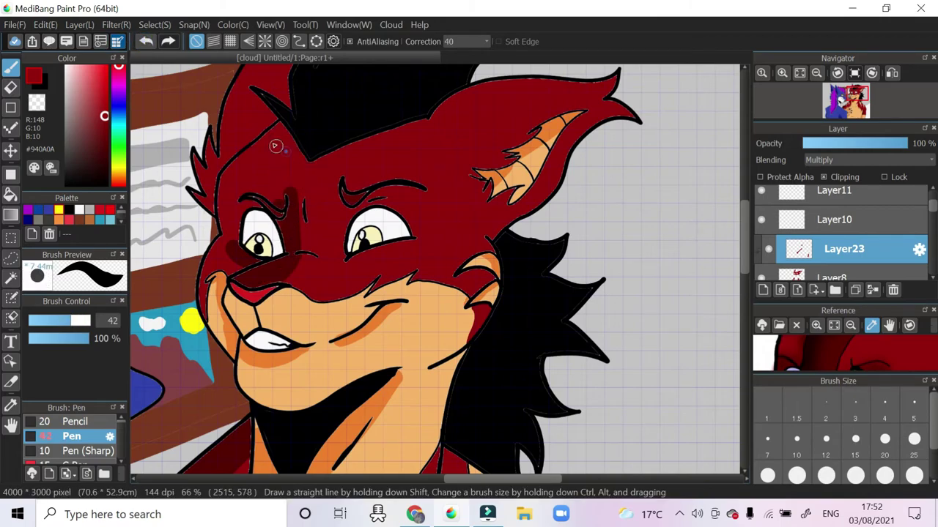
pyautogui.scroll(3, 279, 190)
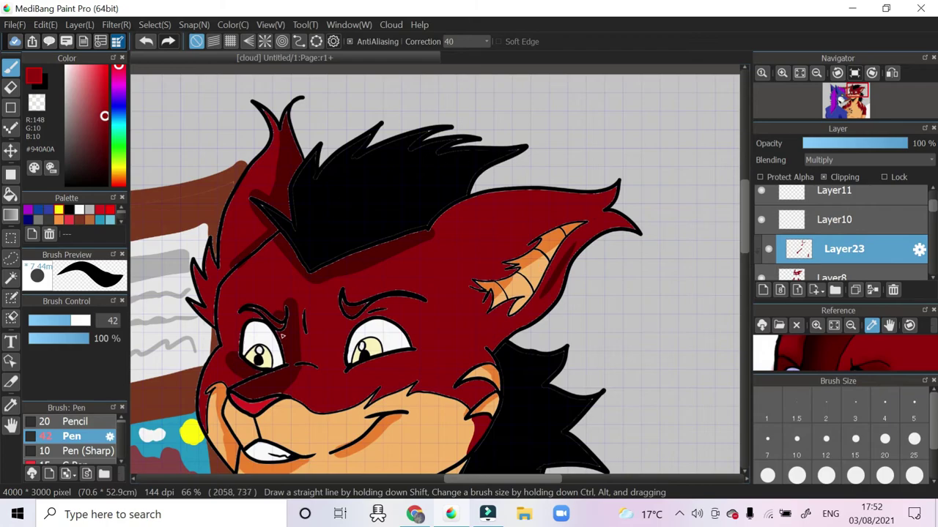
pyautogui.hotkey('ctrl', 'z')
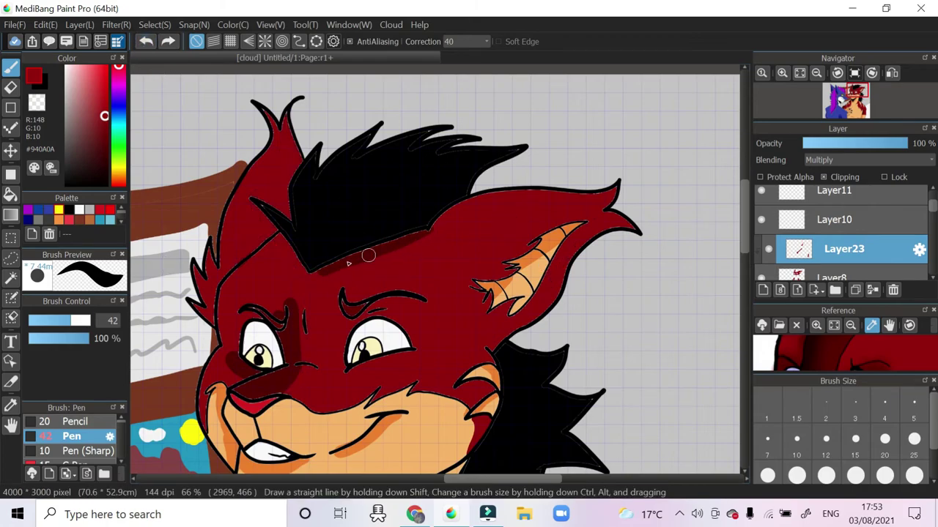
pyautogui.hotkey('ctrl', 'z')
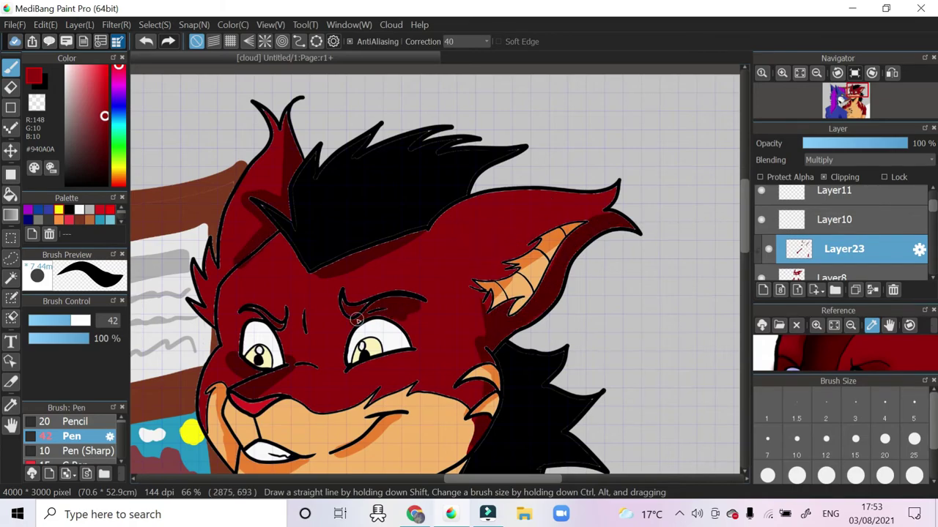
# Add a new layer above Layer10 and shade the lower irises of both eyes in pale orange #FBDEB8 at pen size 23
pyautogui.scroll(-3, 414, 359)
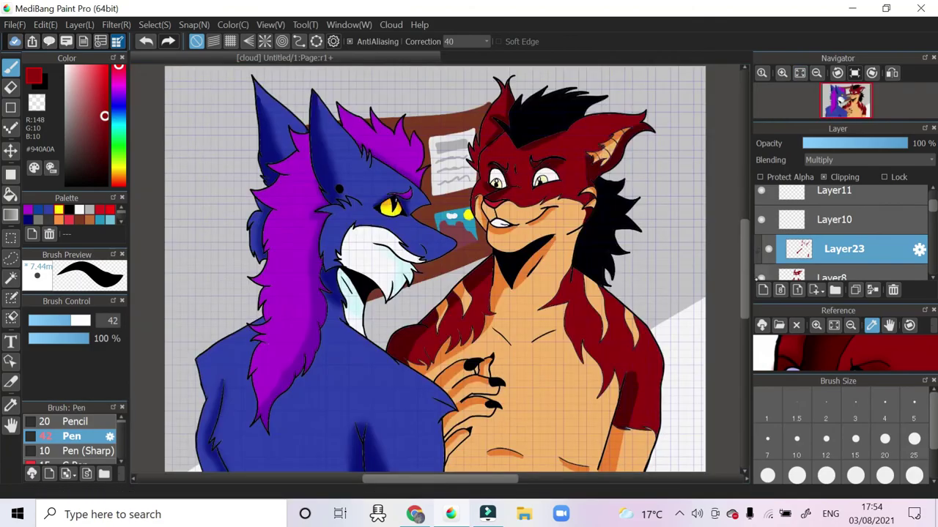
pyautogui.hotkey('ctrl', 'shift', 'n')
pyautogui.scroll(8, 414, 359)
pyautogui.hscroll(3, 439, 271)
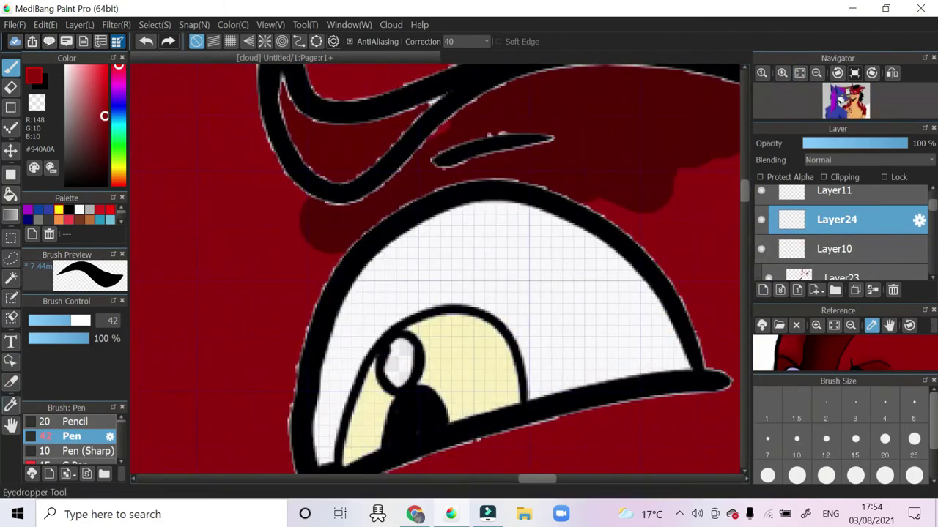
pyautogui.keyDown('alt'); pyautogui.click(468, 344); pyautogui.keyUp('alt')
pyautogui.moveTo(452, 365); pyautogui.dragTo(469, 357)
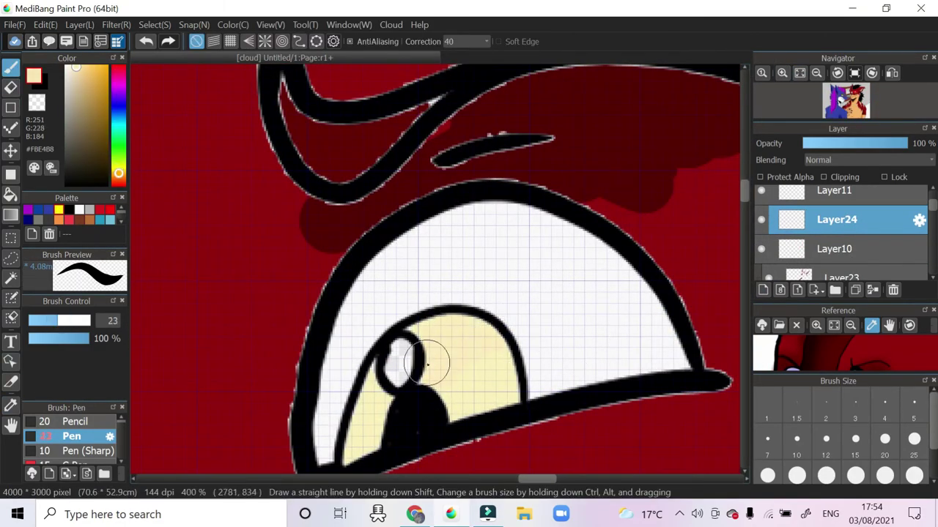
pyautogui.keyDown('alt'); pyautogui.click(420, 331); pyautogui.keyUp('alt')
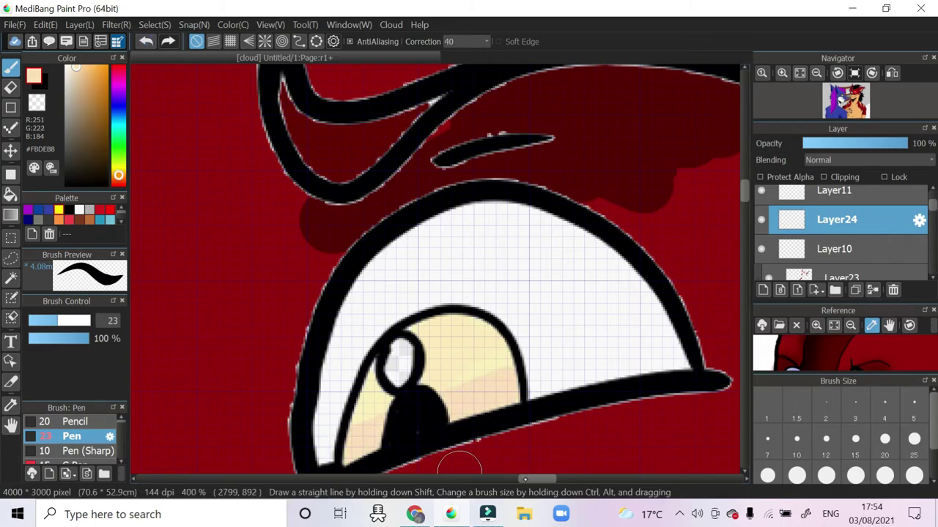
pyautogui.hscroll(-5, 460, 467)
pyautogui.scroll(-3, 377, 237)
# Add another layer directly below Layer12, set its blending to Multiply, and sample the dark red #650002
pyautogui.click(799, 73)
pyautogui.click(887, 198)
pyautogui.scroll(2, 888, 209)
pyautogui.click(842, 258)
pyautogui.click(500, 274)
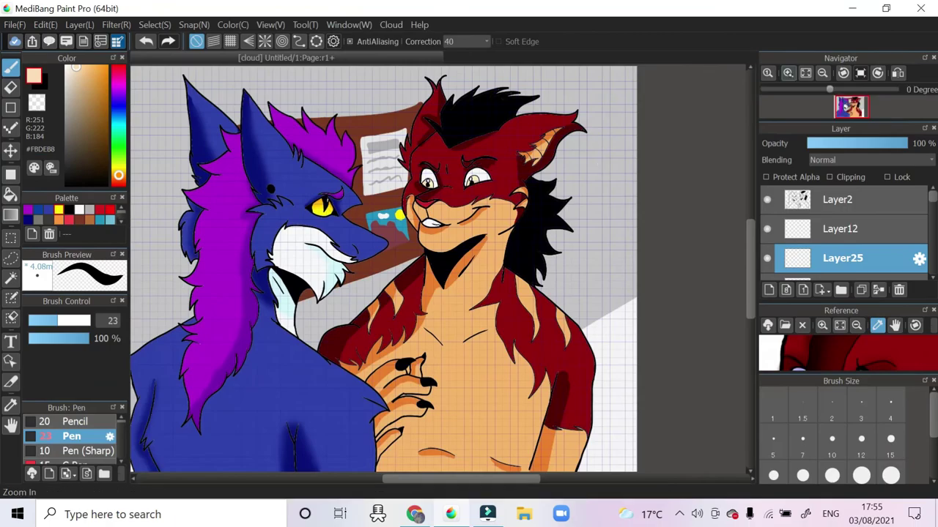
pyautogui.keyDown('alt'); pyautogui.click(235, 241); pyautogui.keyUp('alt')
pyautogui.click(871, 160)
pyautogui.click(828, 180)
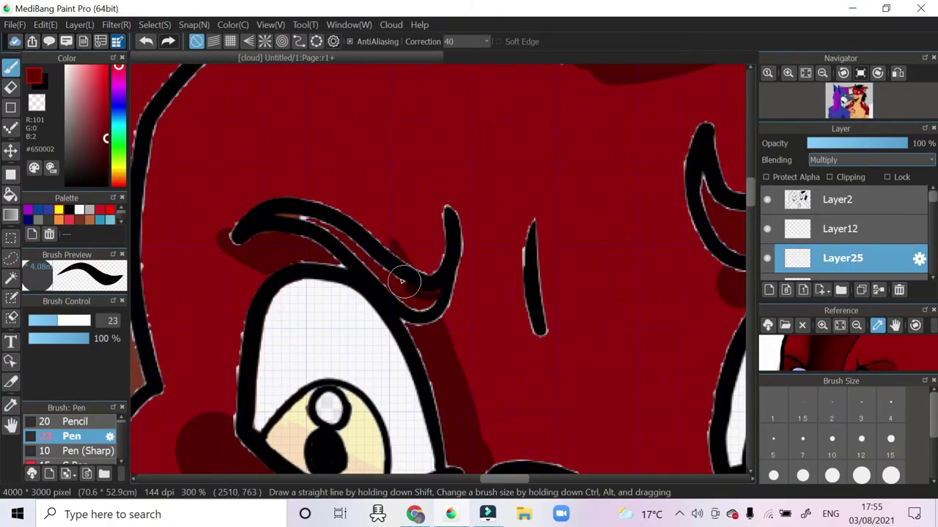
# Shade the red character's inner eyebrow in dark red with the pen at size 23, and select Layer12
pyautogui.scroll(-2, 439, 293)
pyautogui.click(840, 228)
pyautogui.click(805, 73)
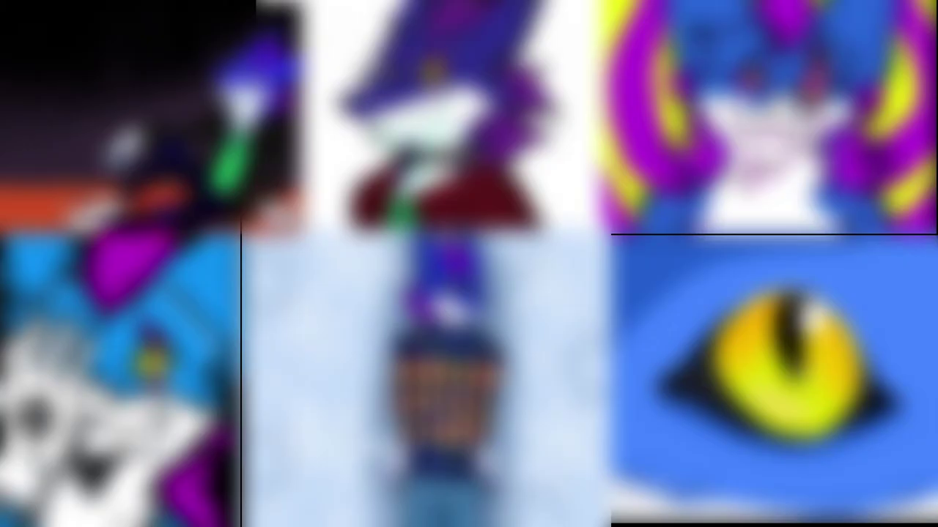